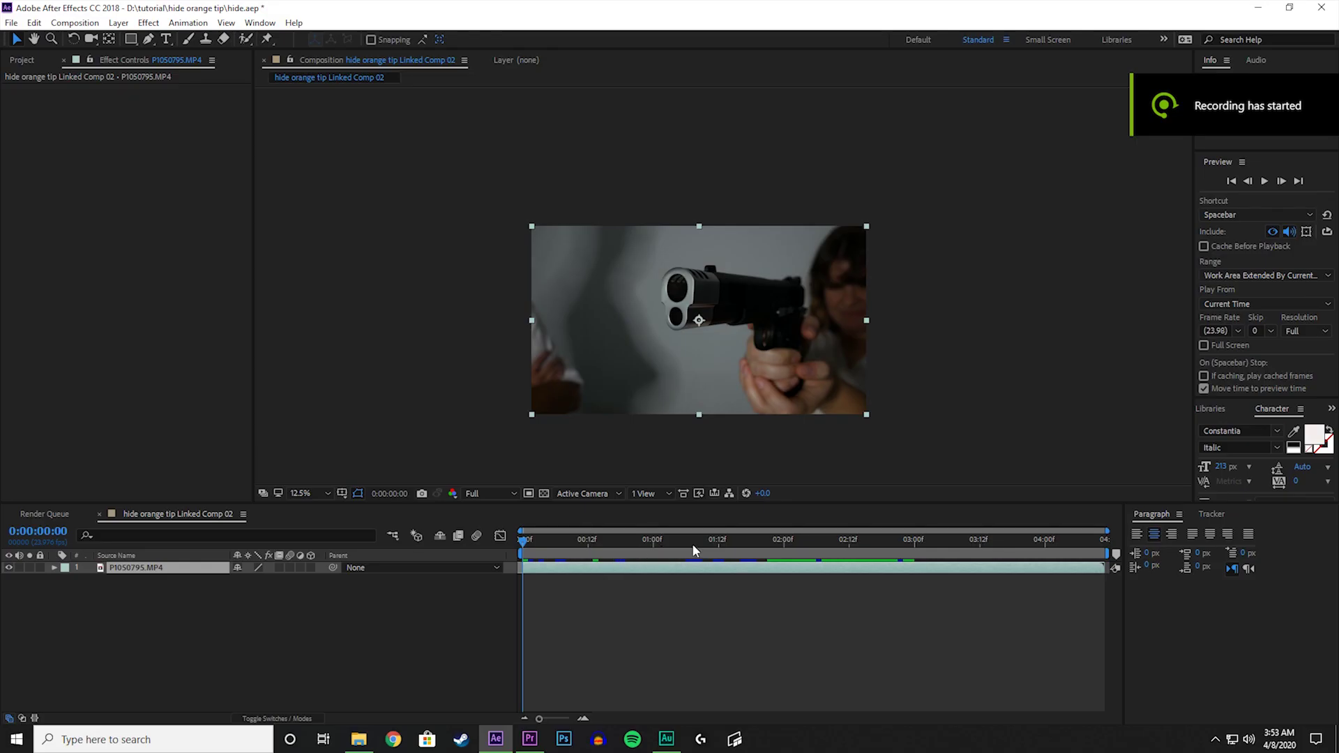
- Preview the gun footage, checking 0:00:02:02 and 0:00:03:02, then return to the first frame
left_click(694, 541)
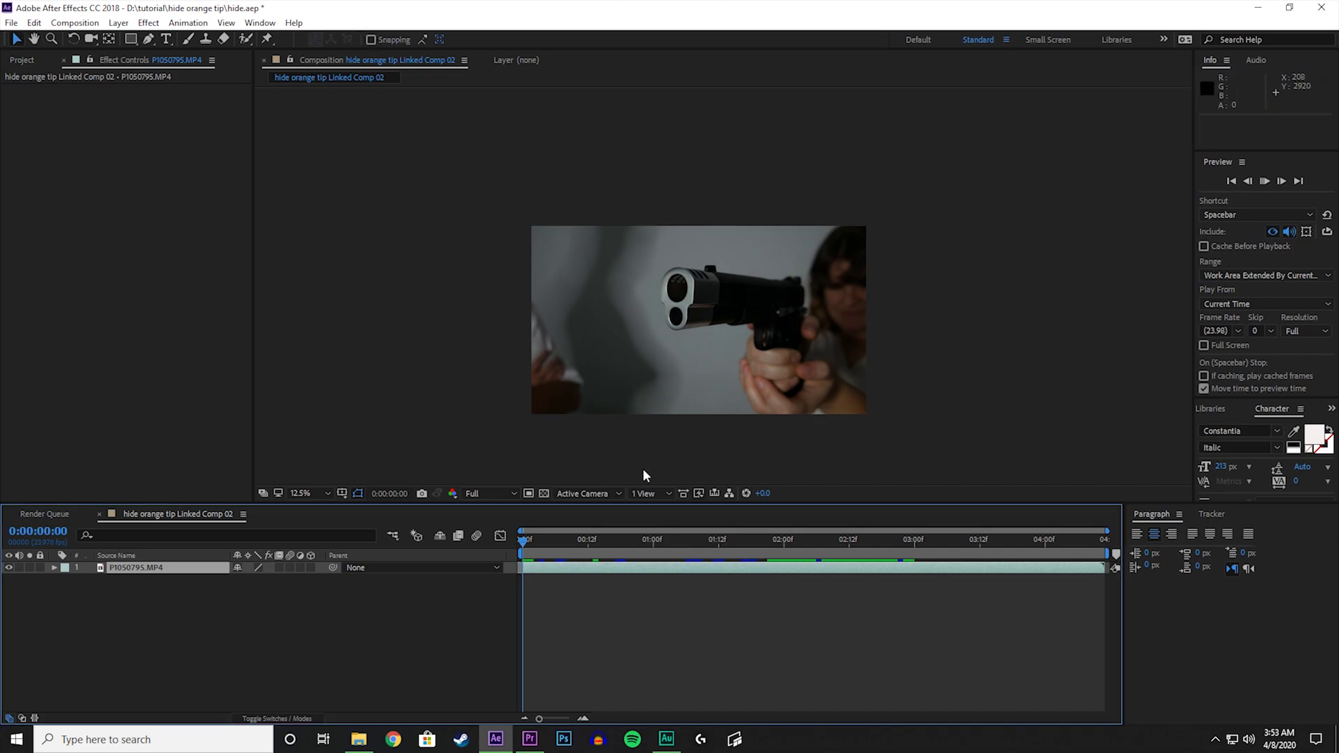
key("space")
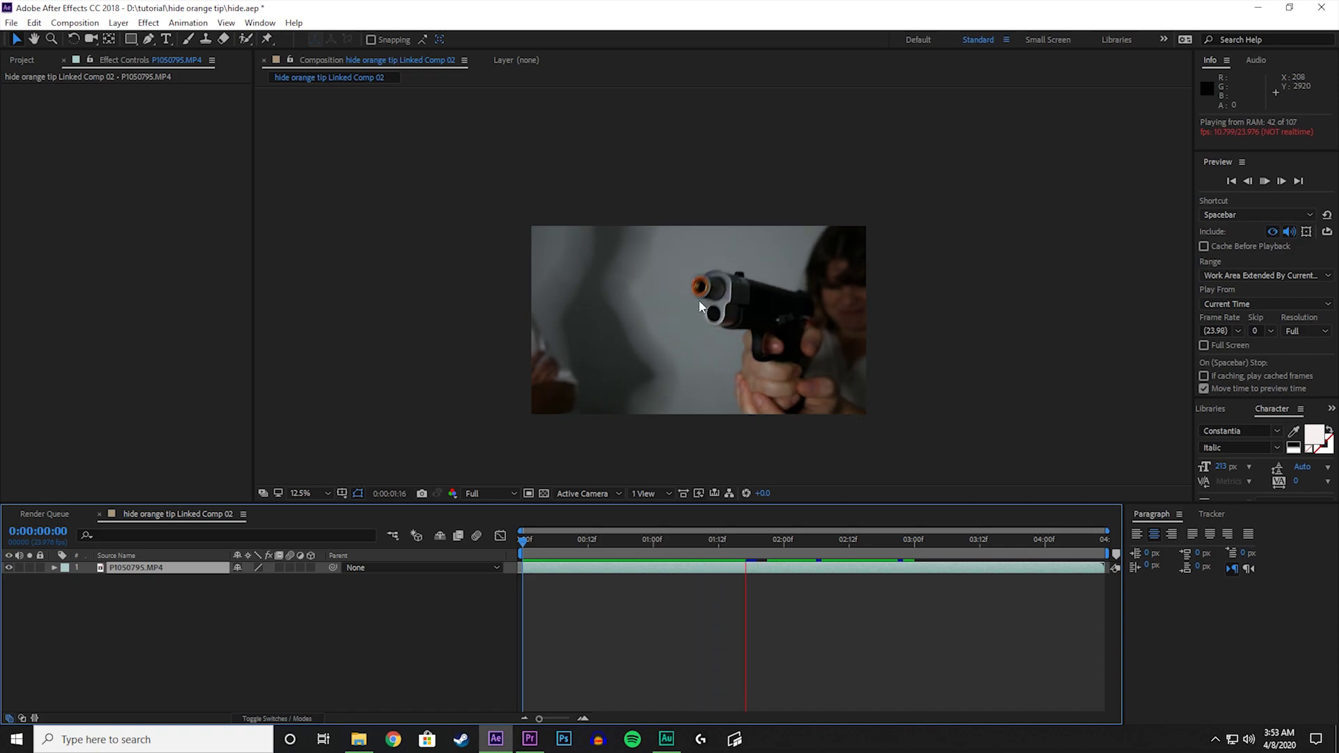
left_click(700, 303)
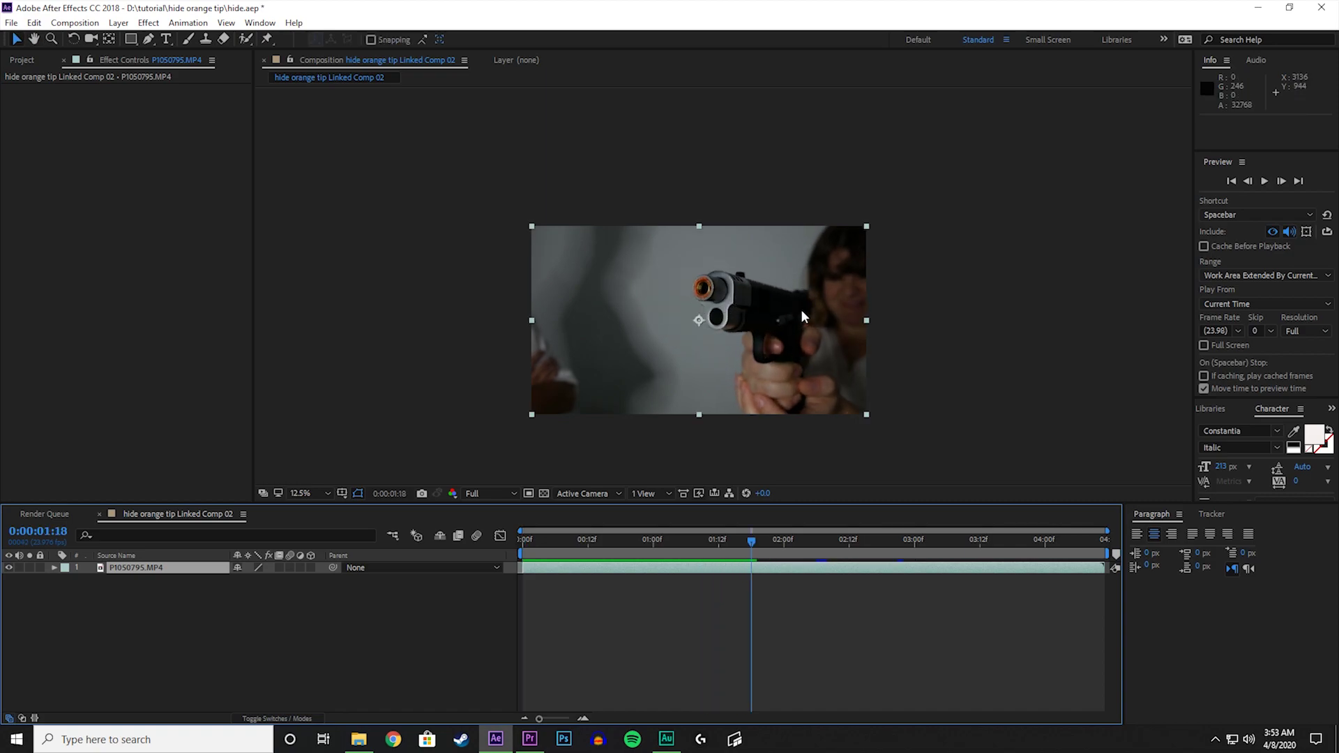
key("space")
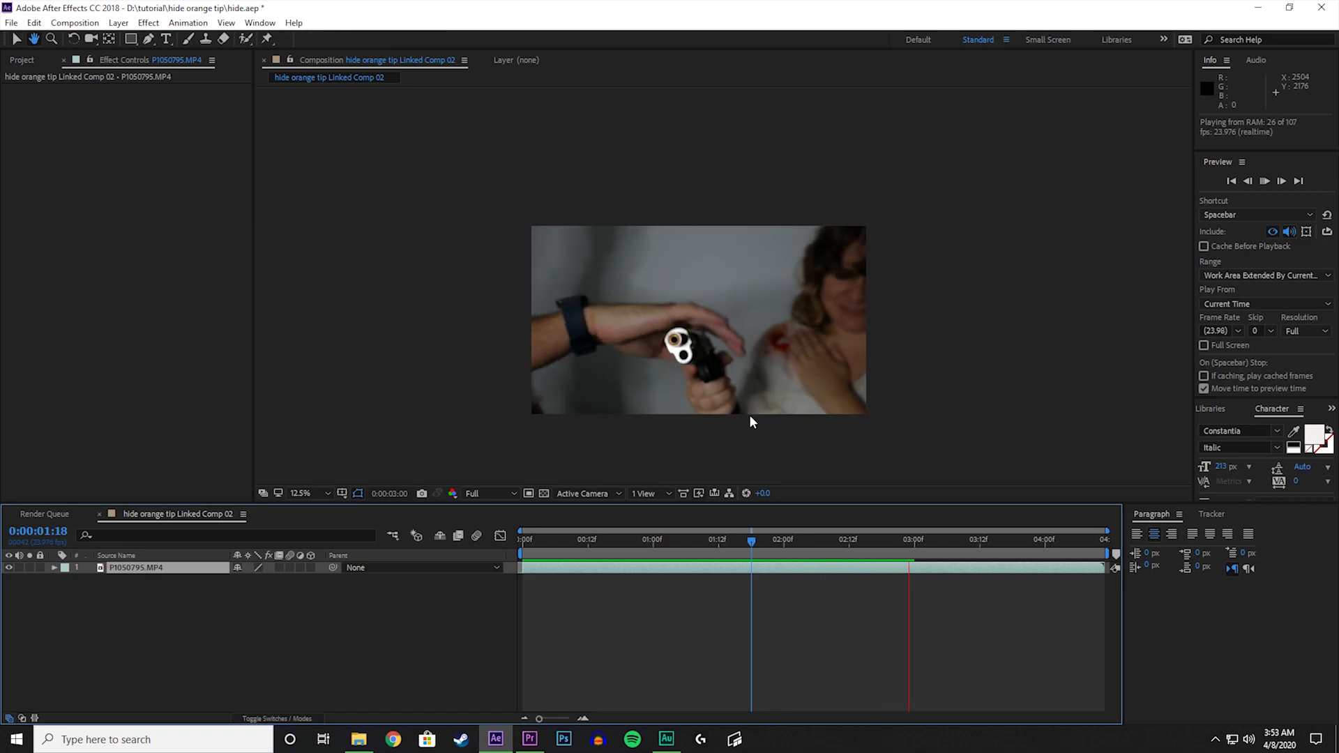
key("space")
left_click(793, 539)
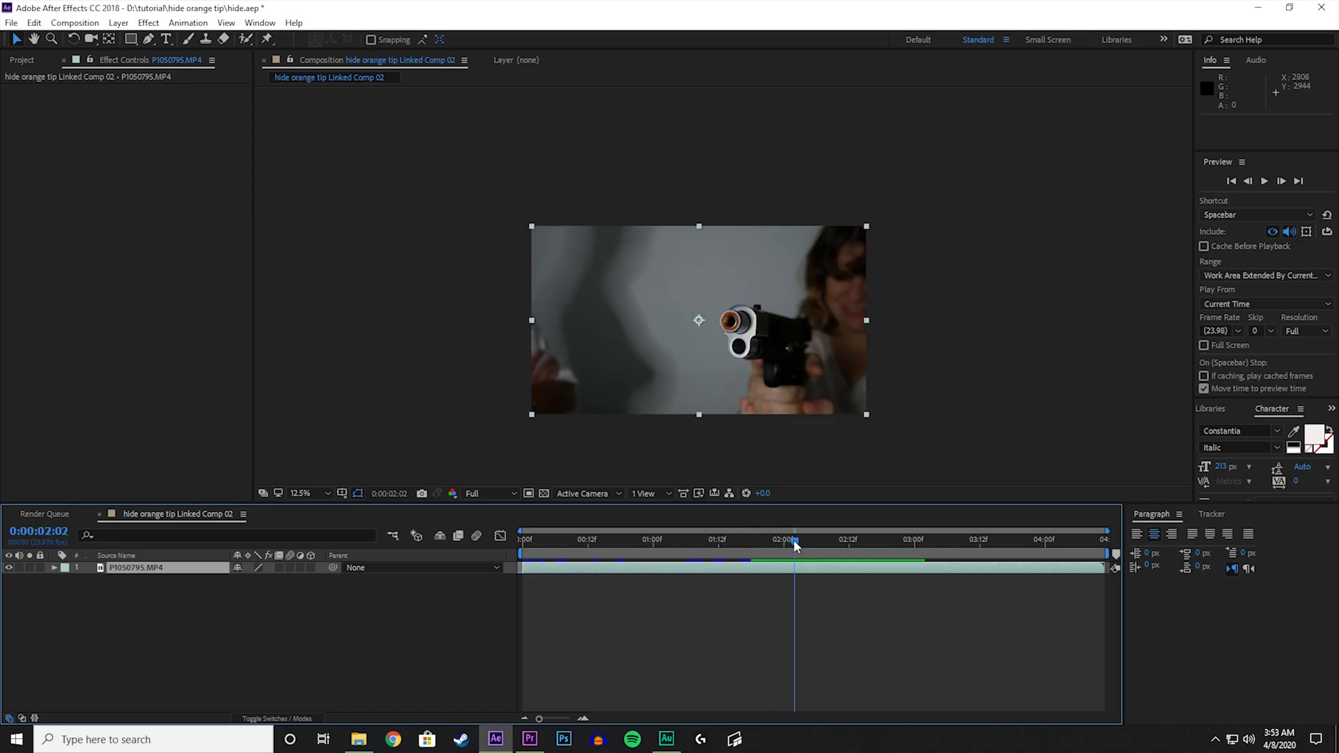
left_click(924, 539)
key("period")
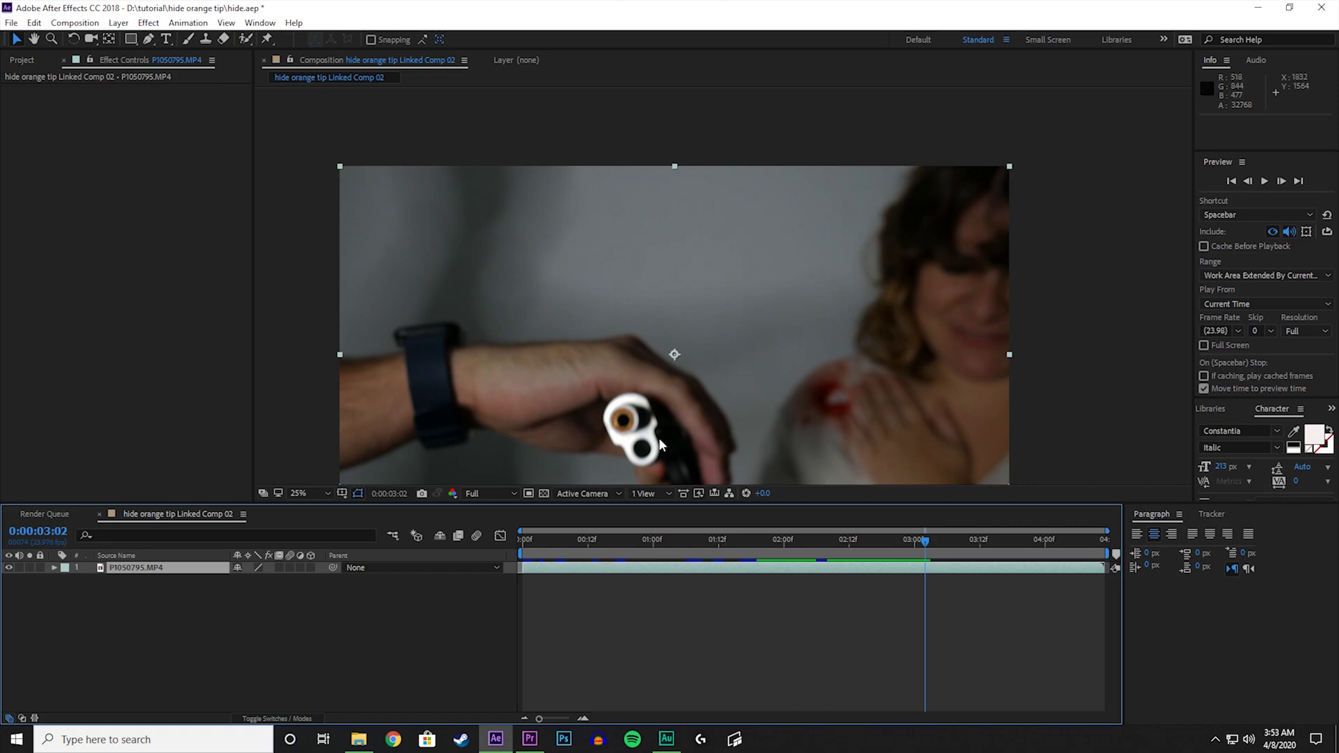
key("comma")
key("space")
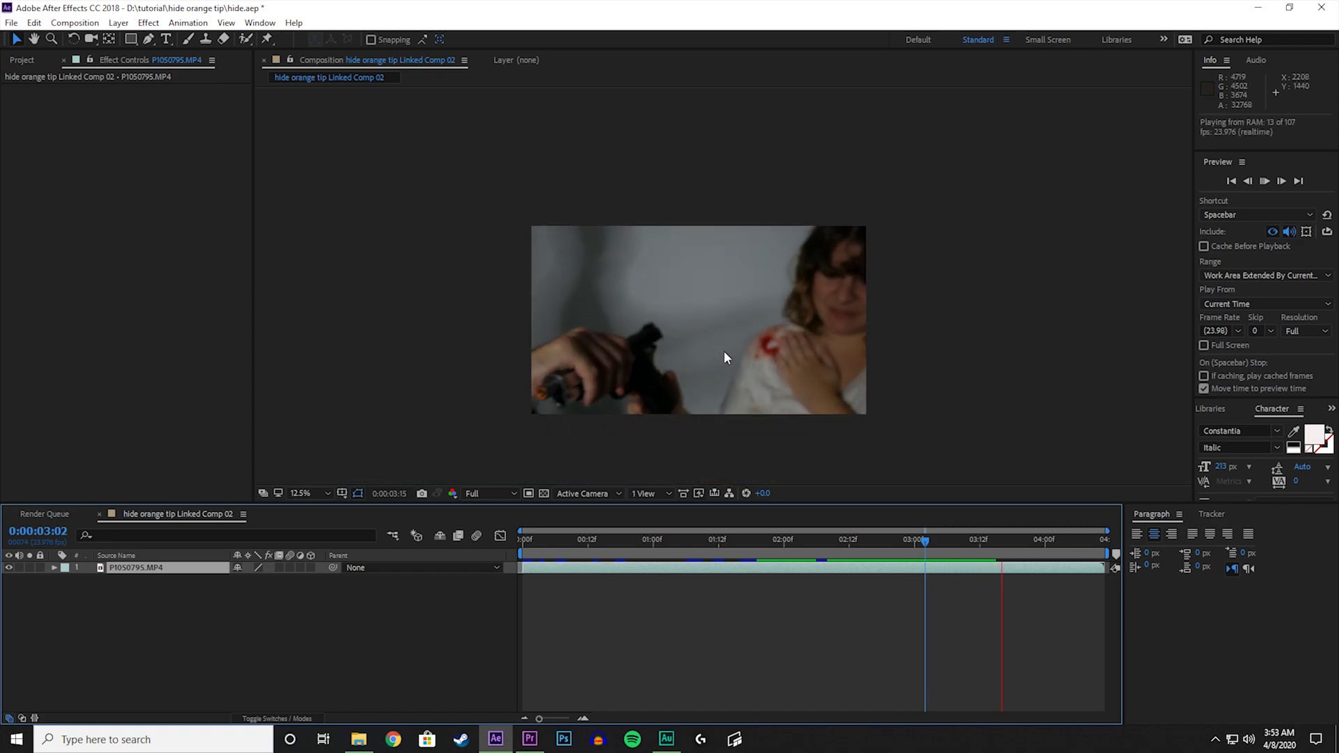
key("space")
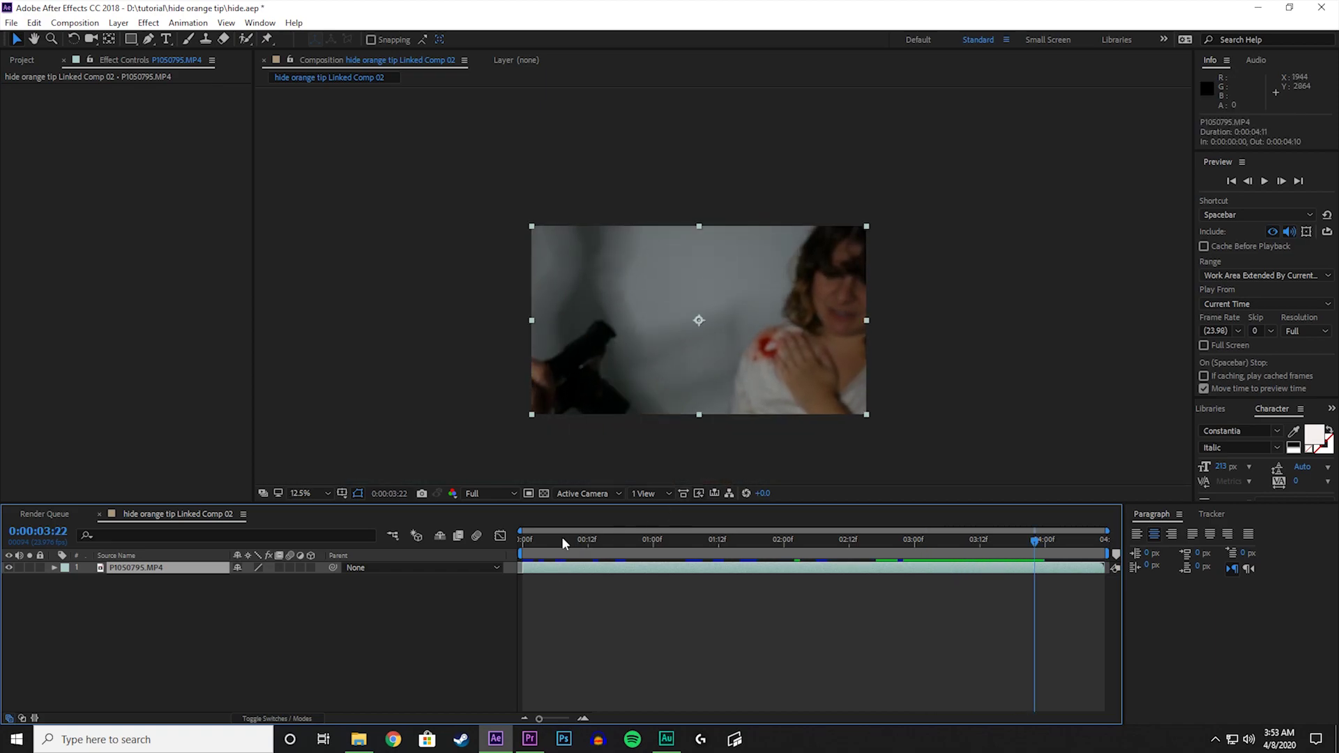
left_click_drag(563, 537, 502, 542)
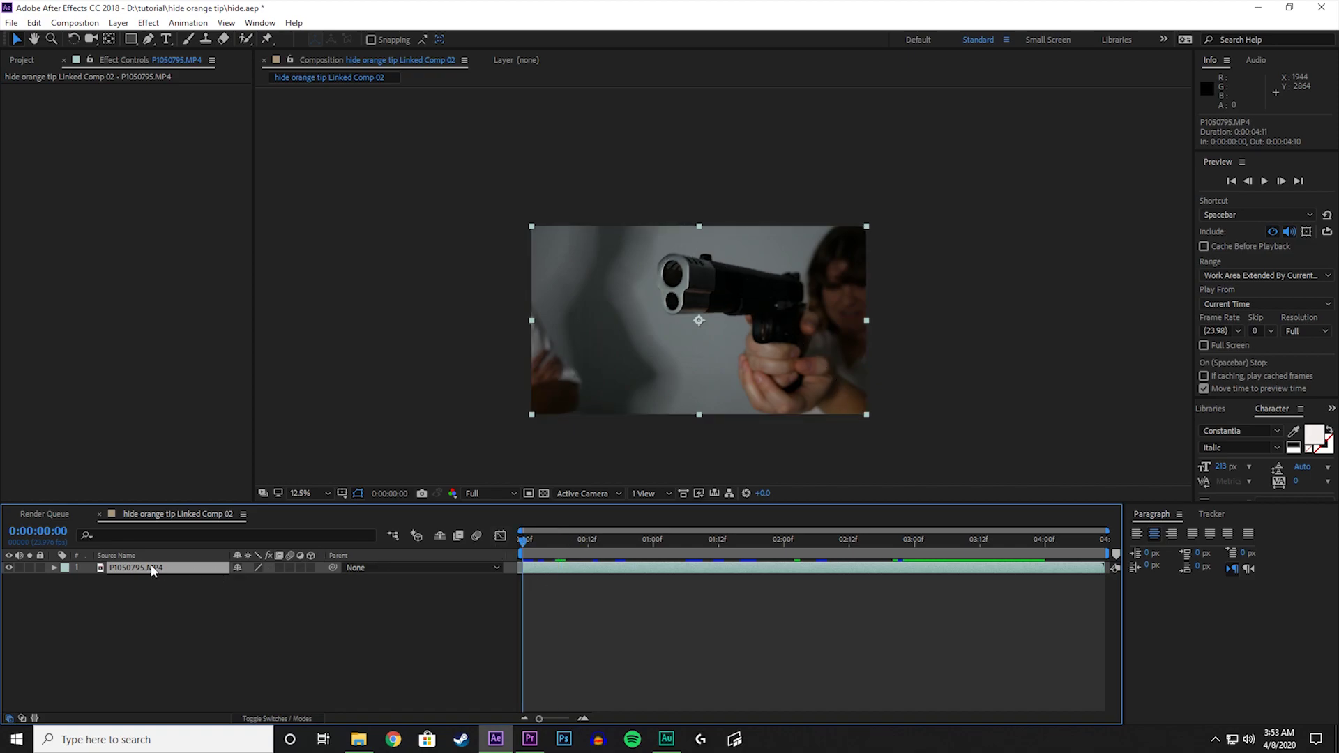
- Send the footage to mocha AE as a new tracking project named tip
left_click(187, 22)
left_click(261, 284)
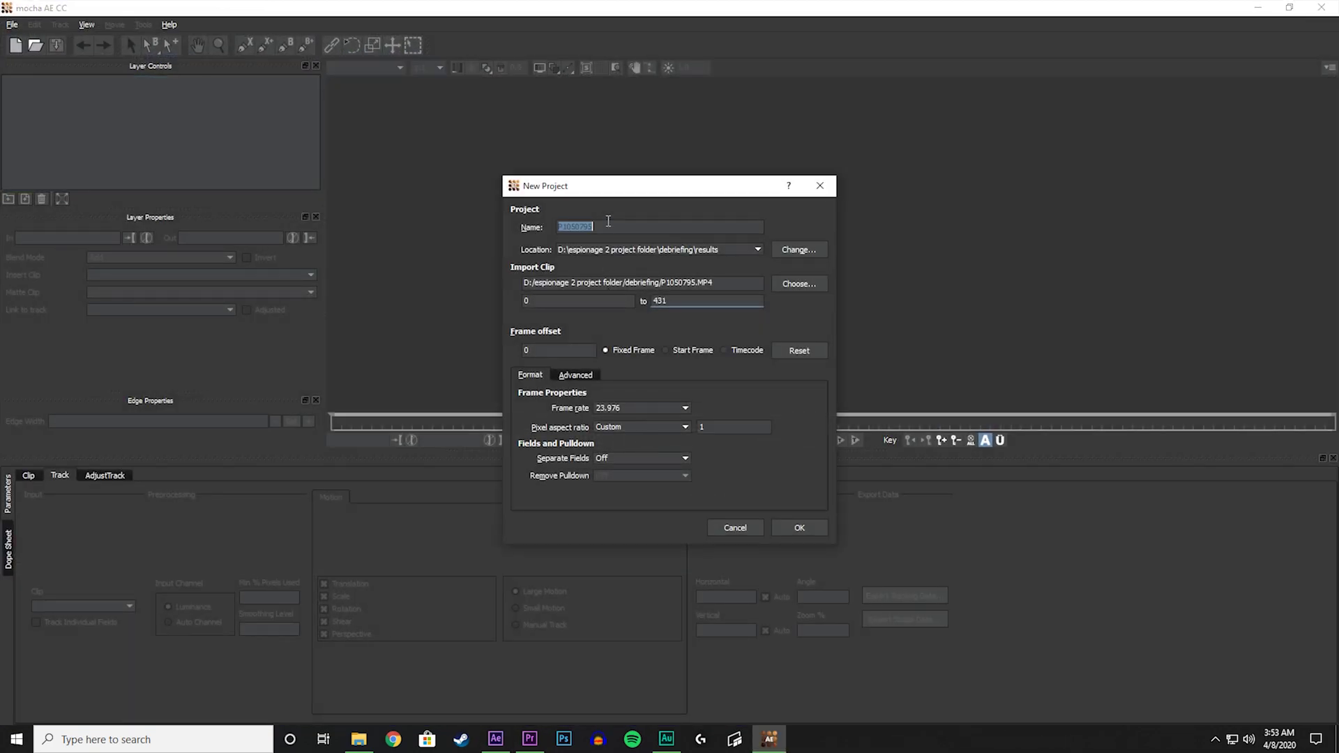
type("tip")
key("Return")
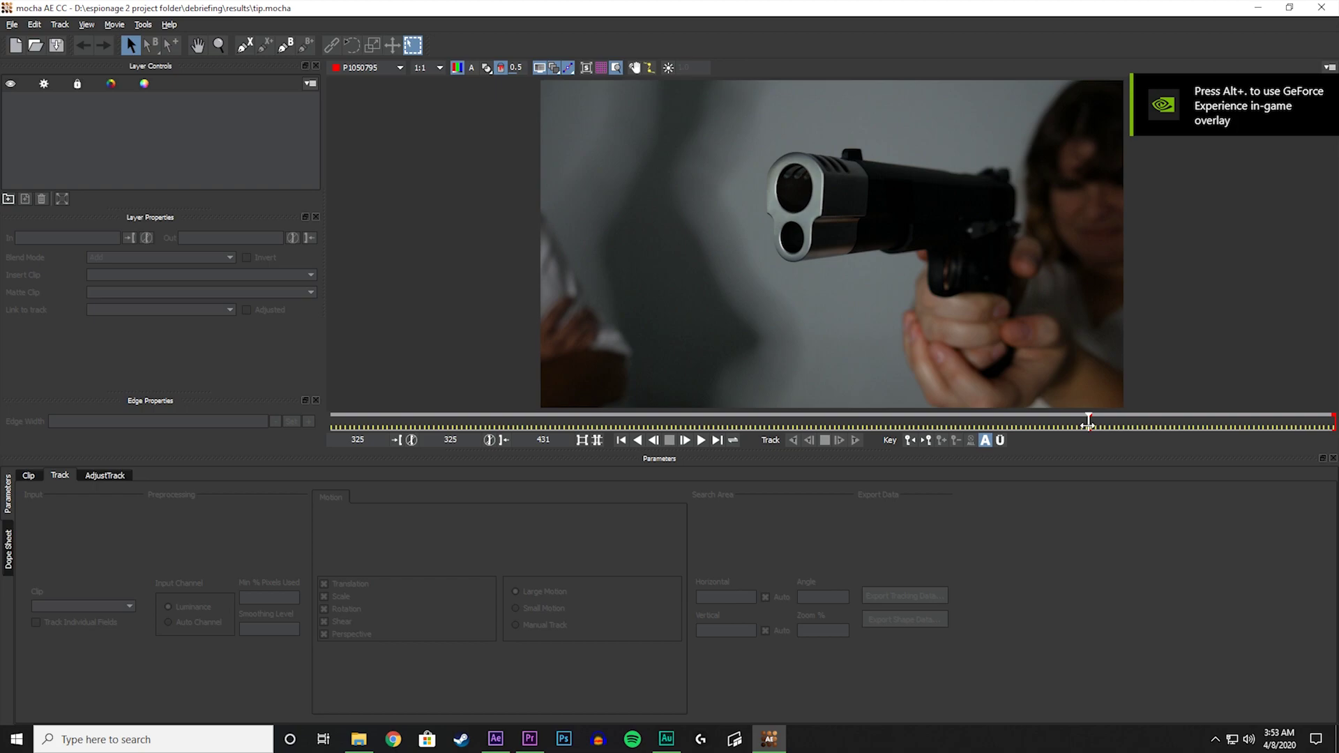
- Advance to the frames showing the orange tip and begin an X-spline around it
left_click_drag(1089, 422, 1175, 421)
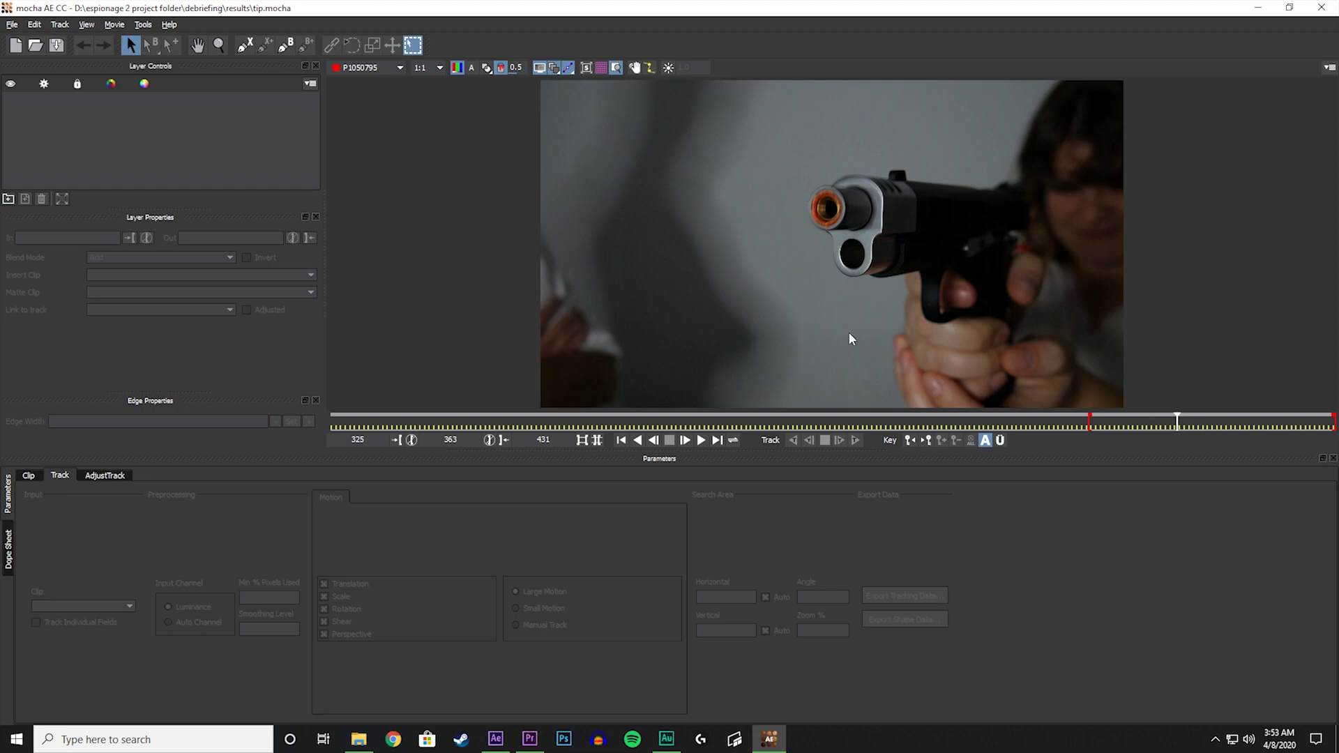
left_click(242, 46)
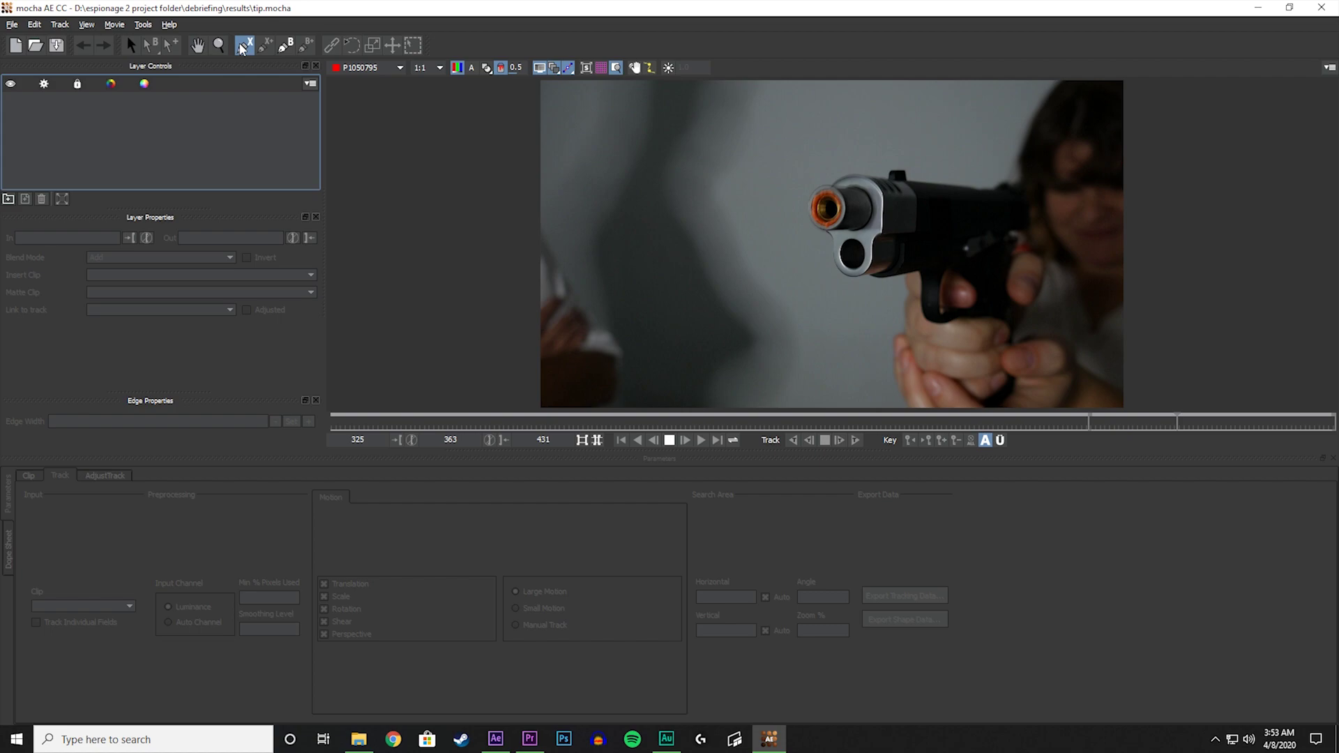
left_click(842, 217)
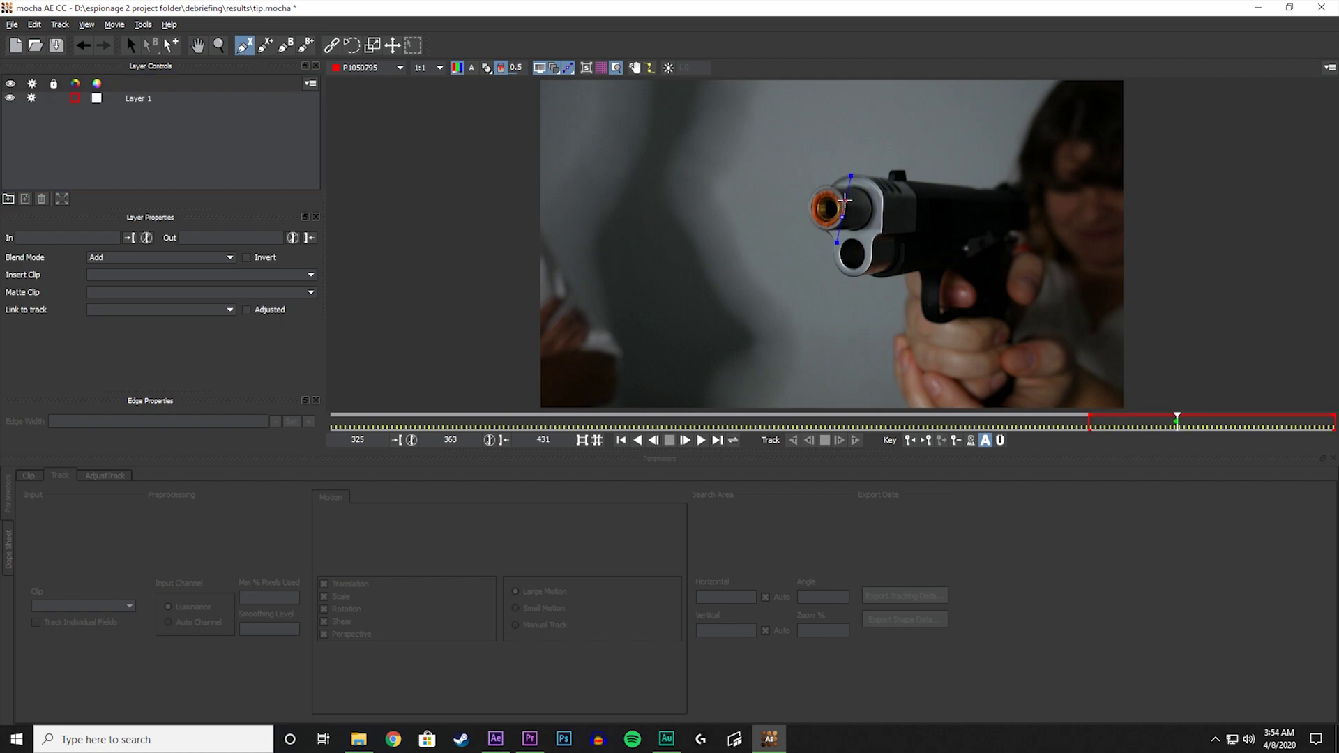
left_click(845, 242)
left_click(867, 188)
left_click(818, 167)
- Add spline points along the muzzle's left and lower-left edge
left_click(840, 165)
left_click(798, 174)
left_click(787, 194)
left_click(790, 223)
left_click(786, 212)
left_click(790, 233)
left_click(811, 254)
left_click(820, 244)
- Close the spline around the tip and adjust a point to fit the muzzle
right_click(835, 221)
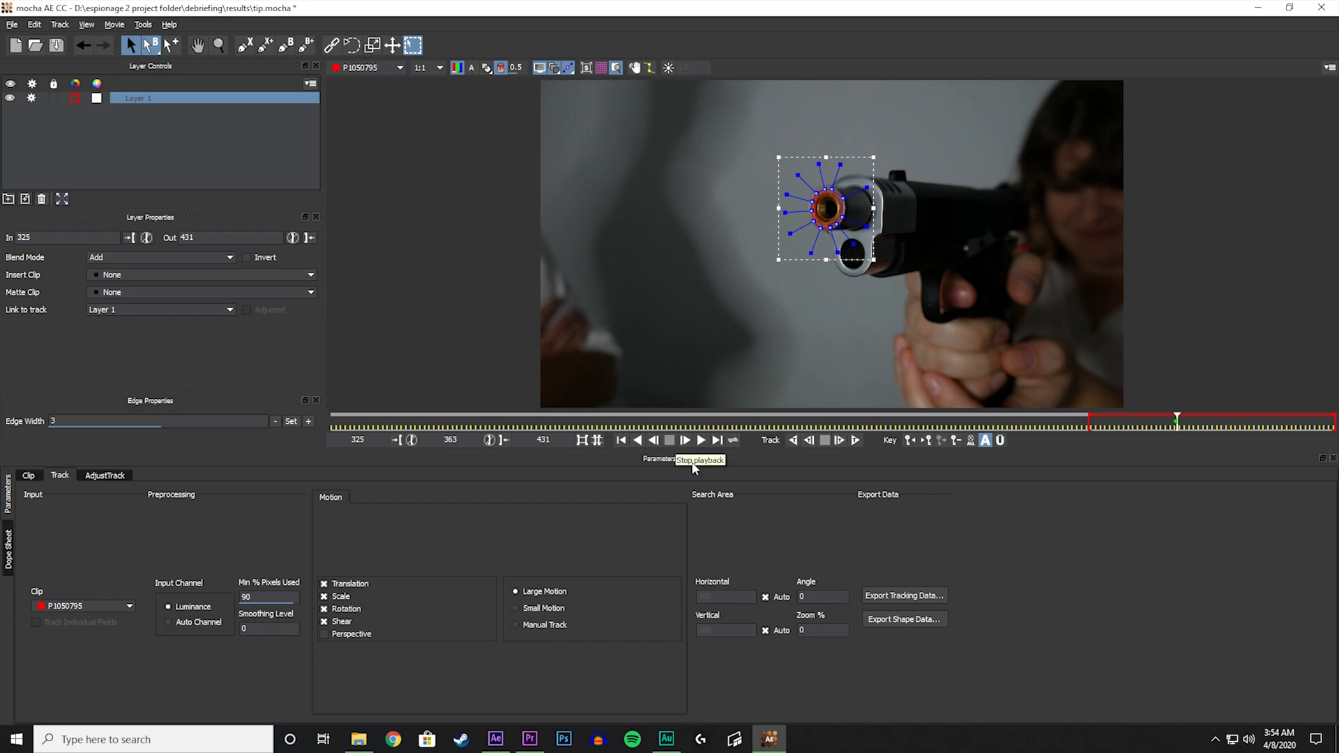
left_click(838, 441)
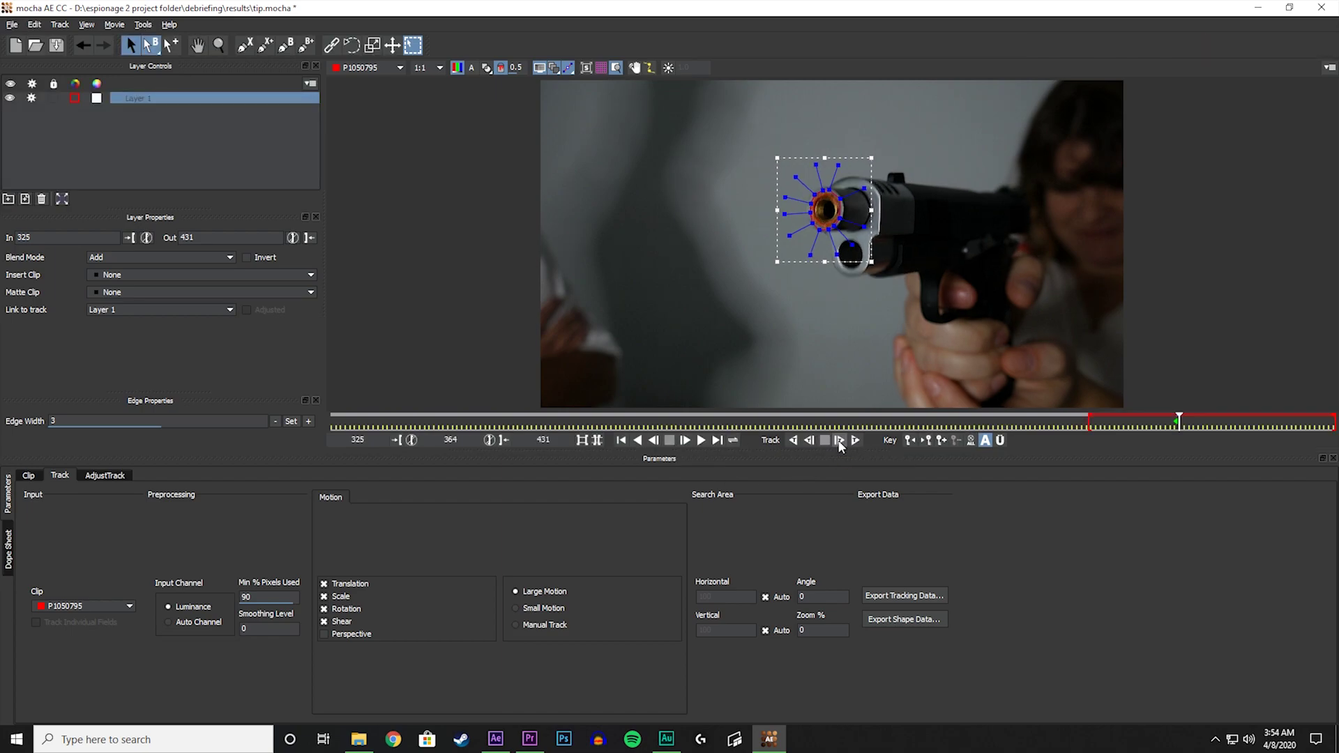
left_click(839, 441)
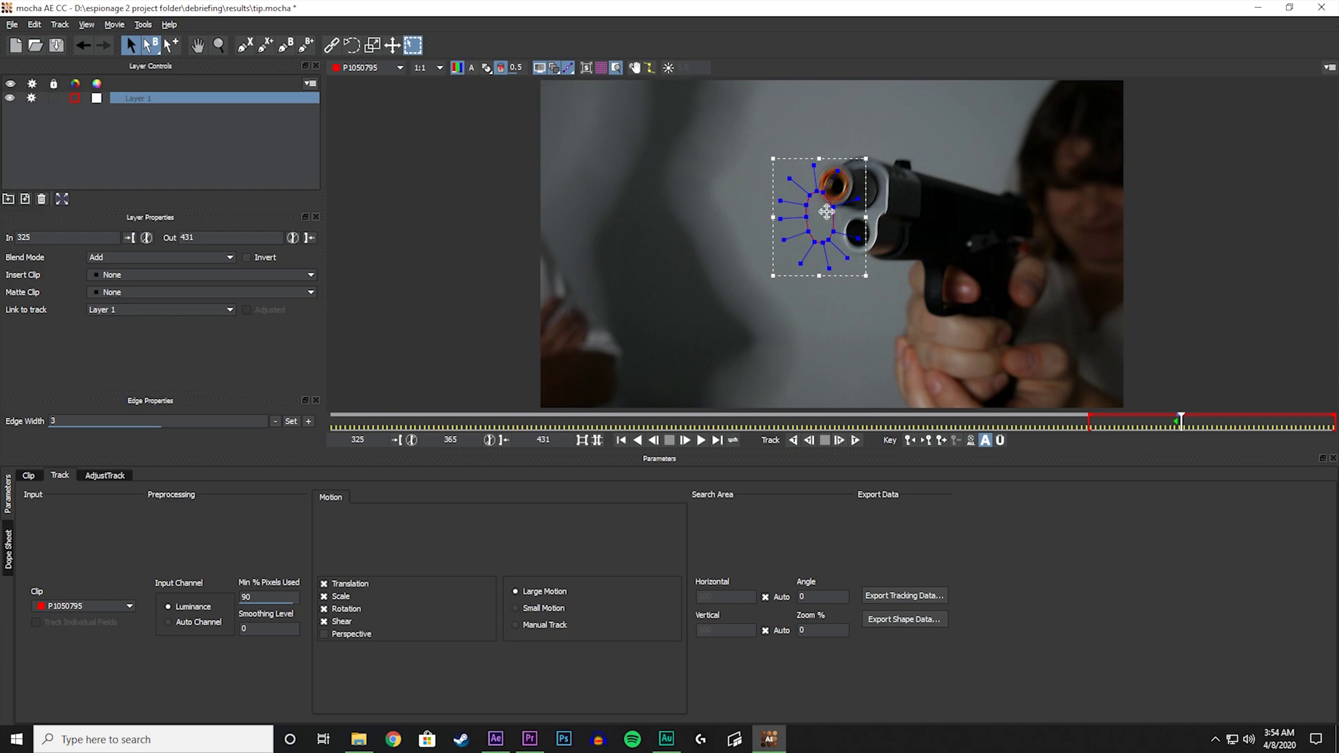
left_click_drag(817, 190, 822, 237)
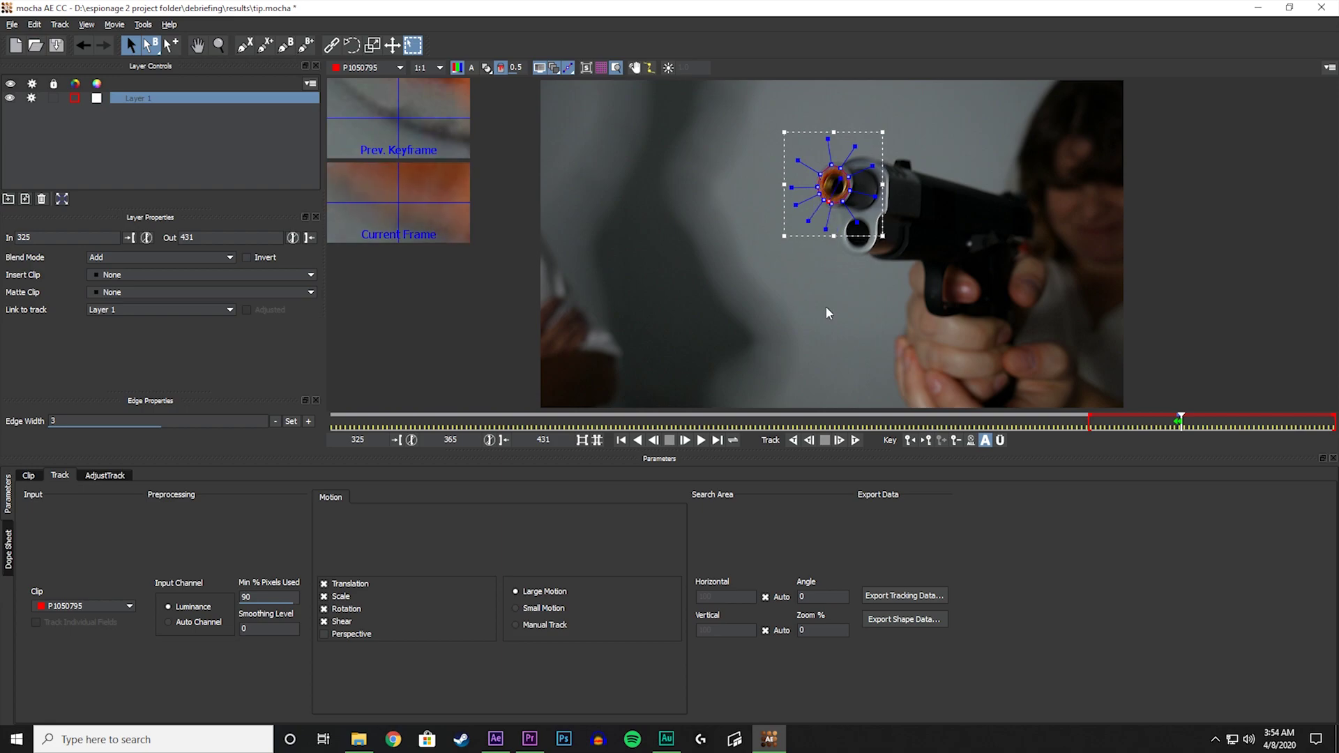
- Track the muzzle shape forward through the clip
left_click(839, 442)
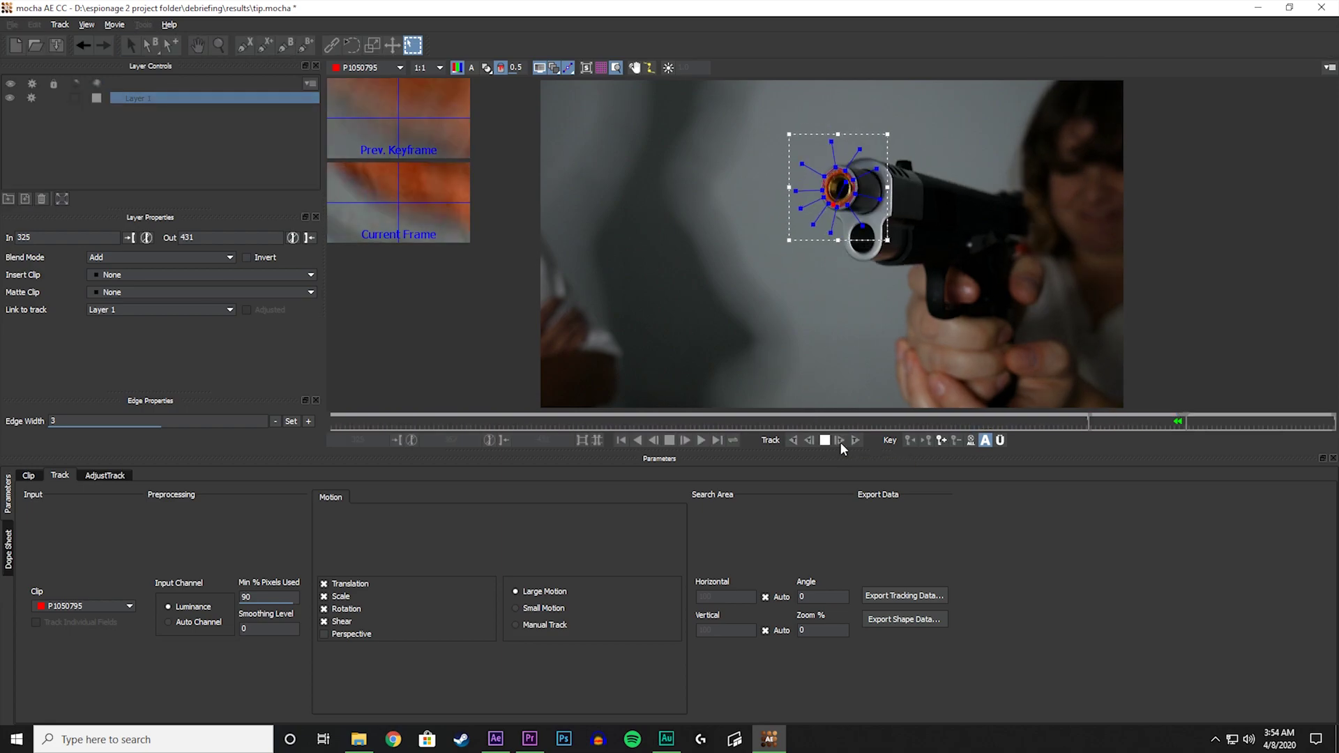
key("Escape")
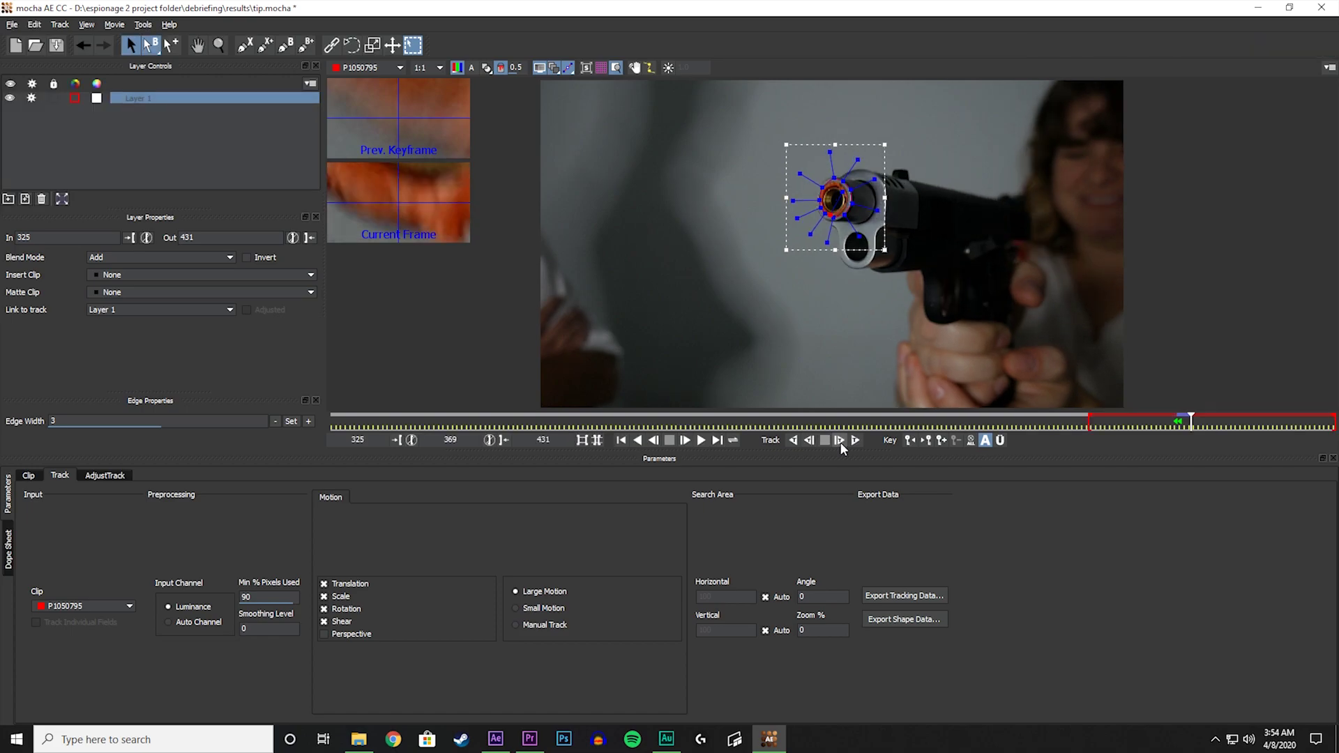
left_click(853, 441)
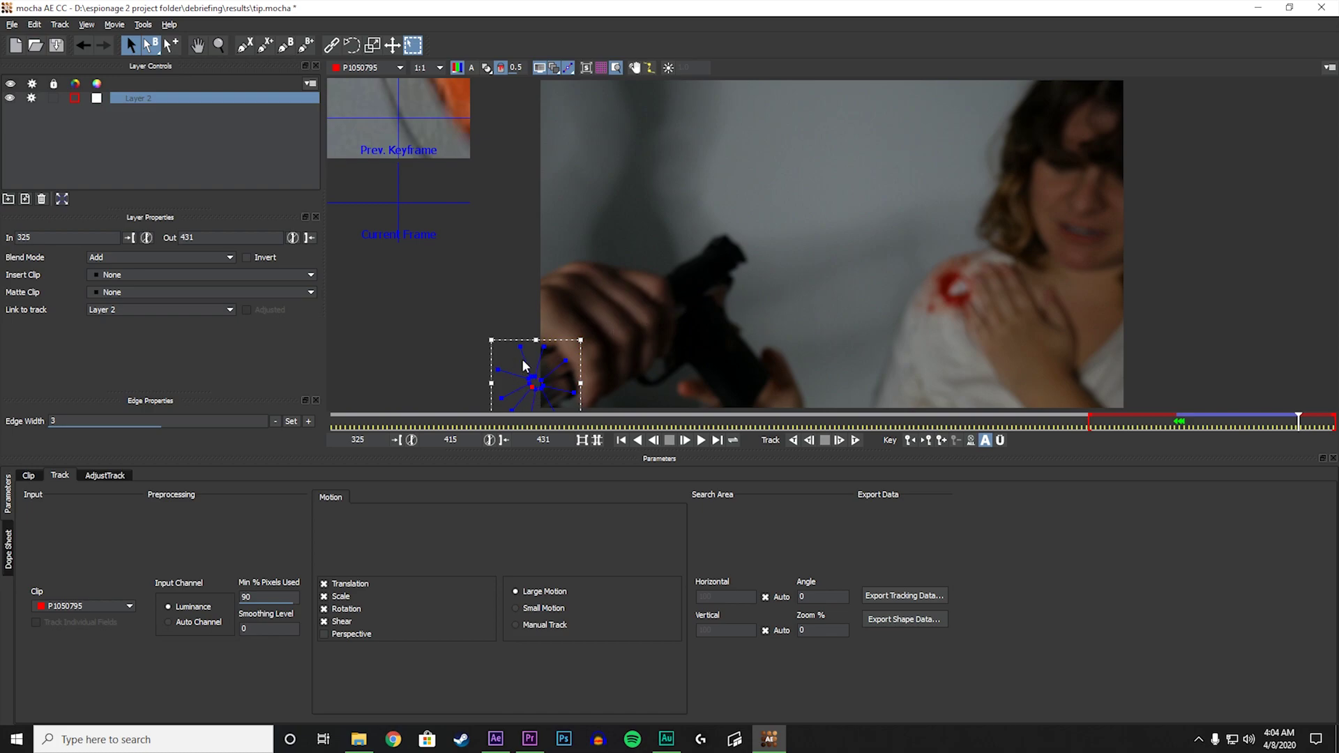
- Copy the tracking data to the clipboard and return to After Effects
left_click(885, 596)
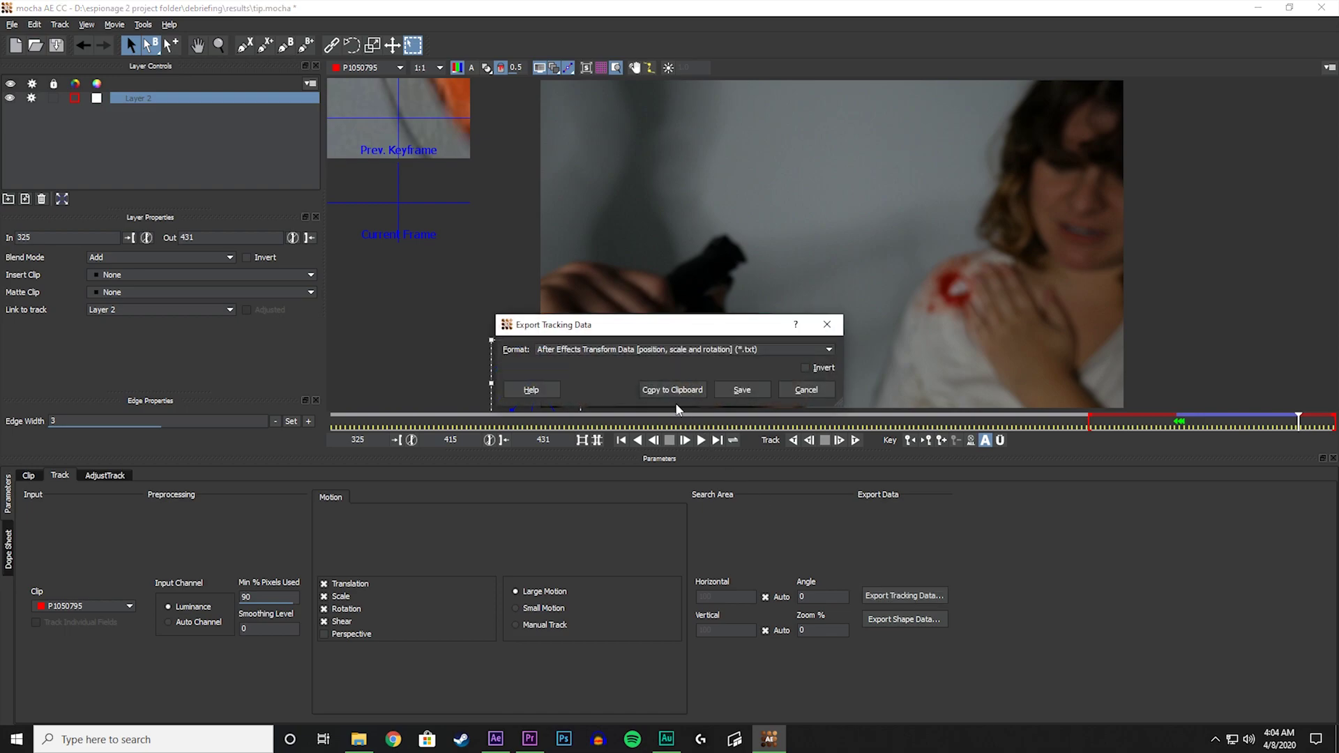
left_click(668, 390)
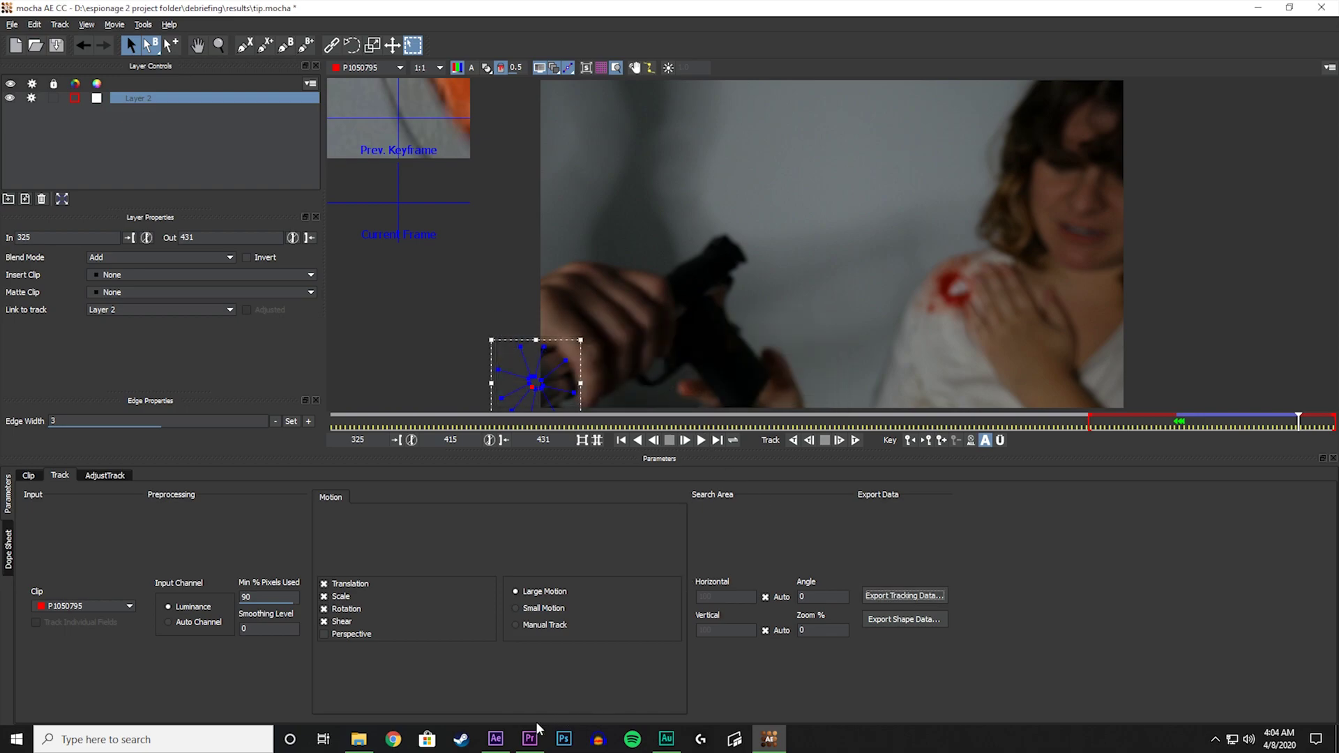
left_click(495, 739)
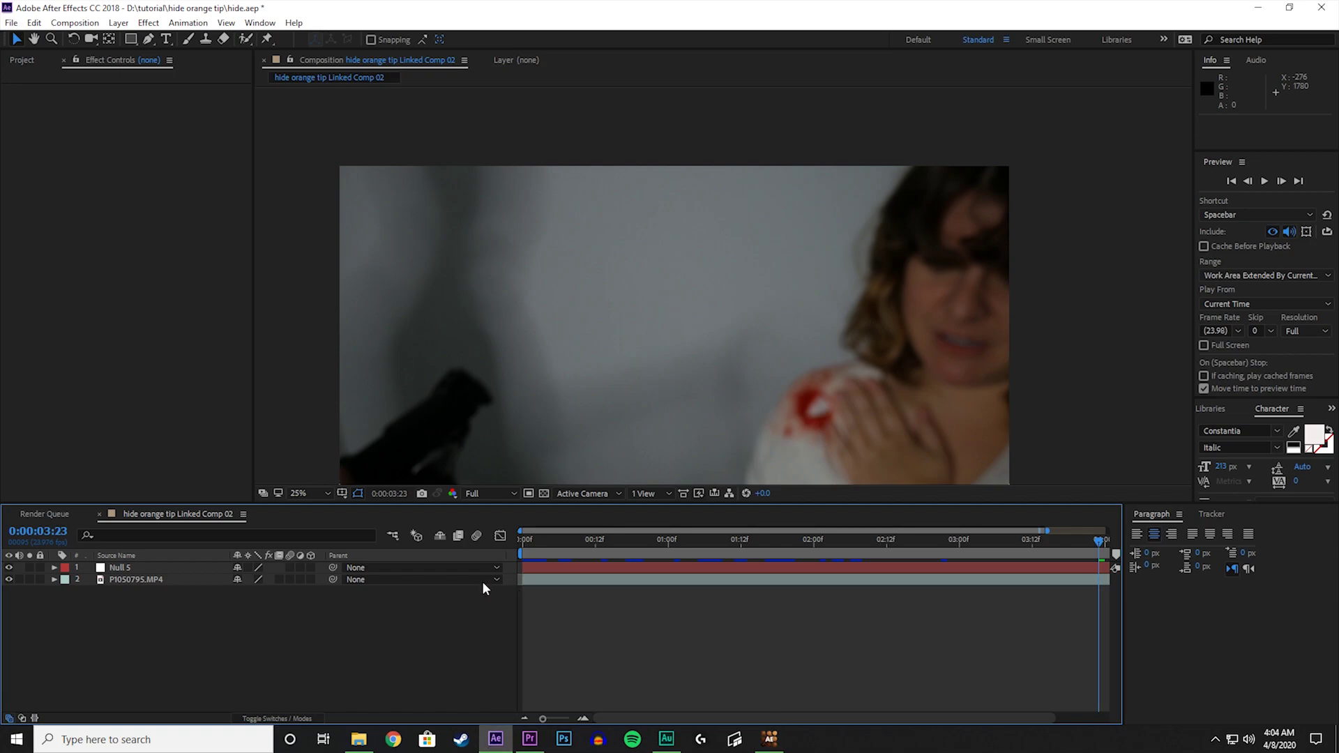
- Delete the Null 5 layer and return to the clip's first frame
left_click(183, 565)
key("Delete")
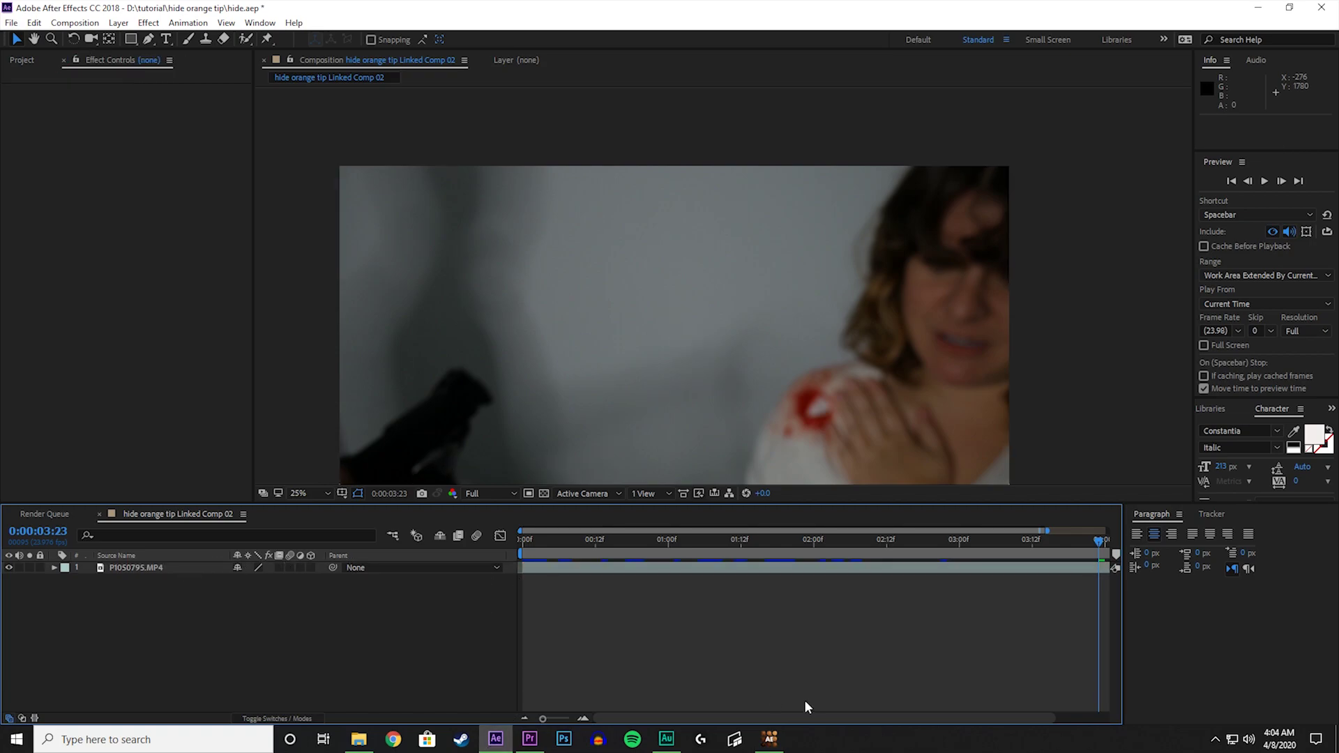
left_click(598, 541)
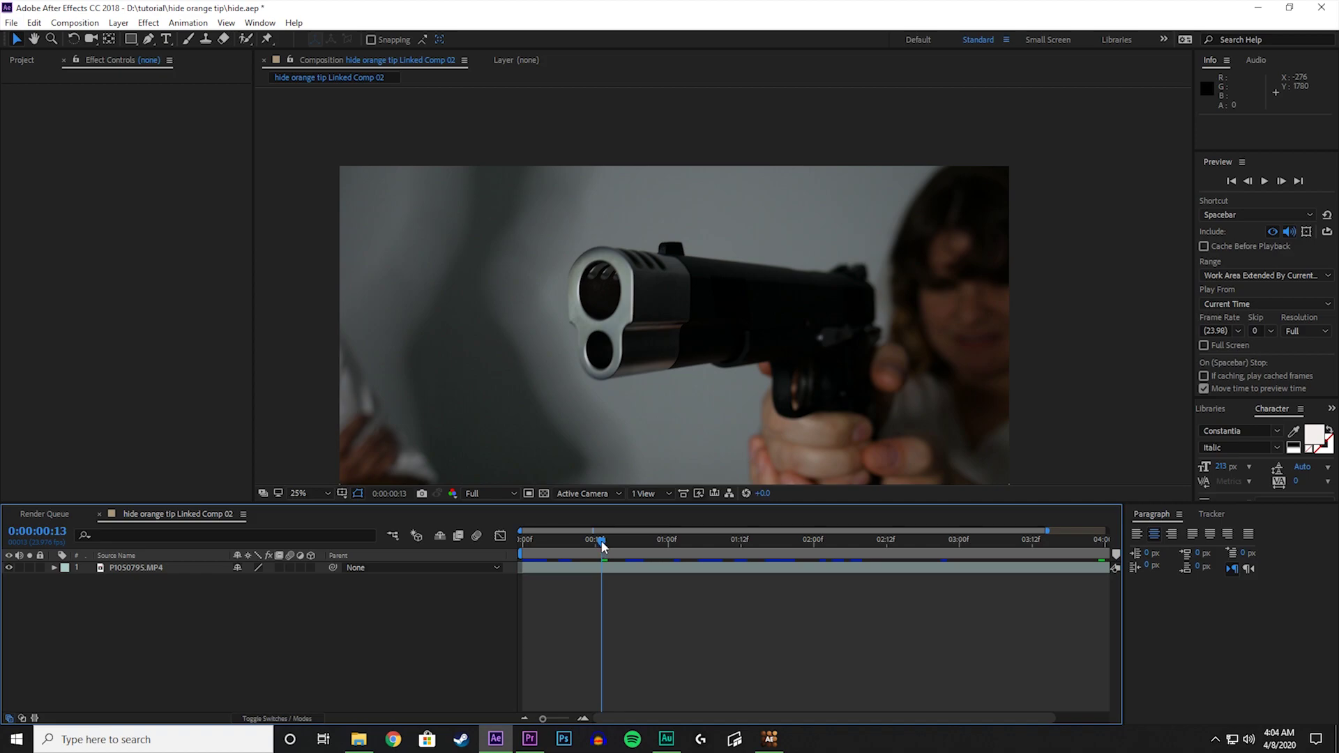
left_click_drag(601, 541, 490, 547)
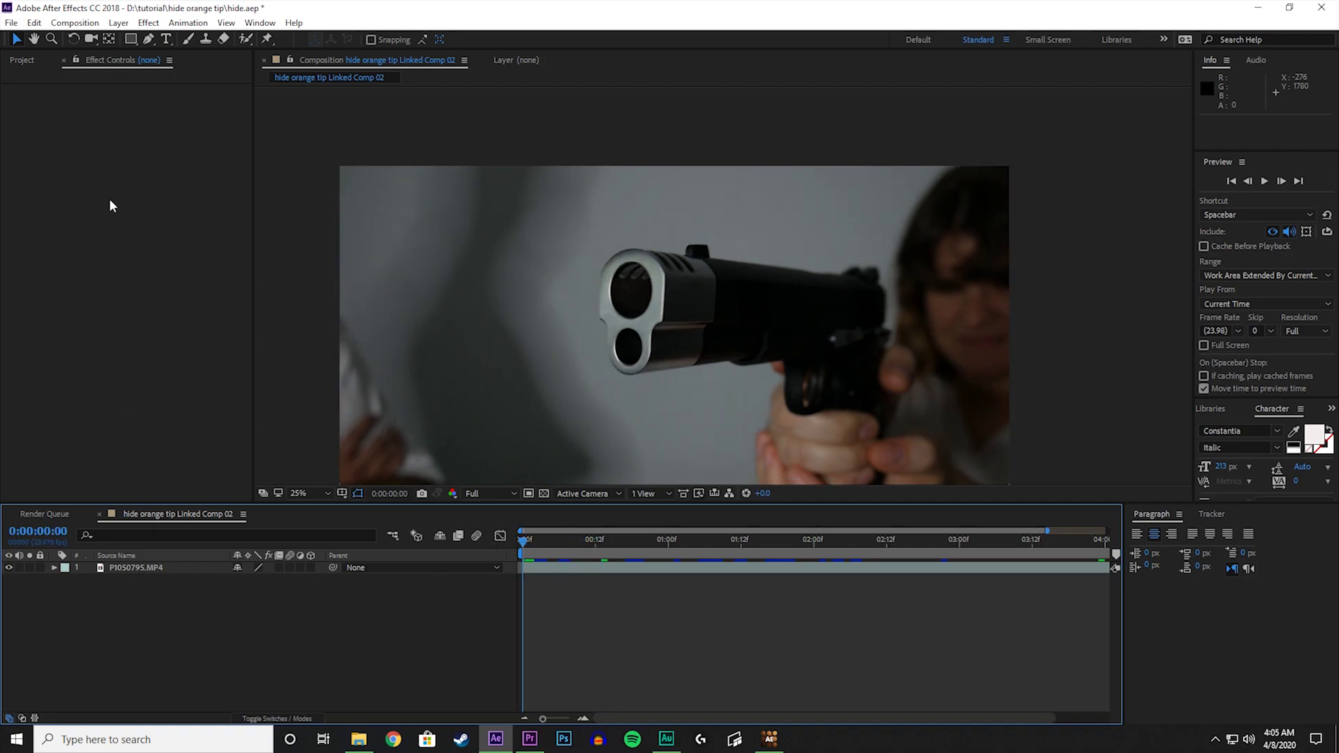
- Add a new null object and paste the mocha tracking keyframes onto it
left_click(116, 23)
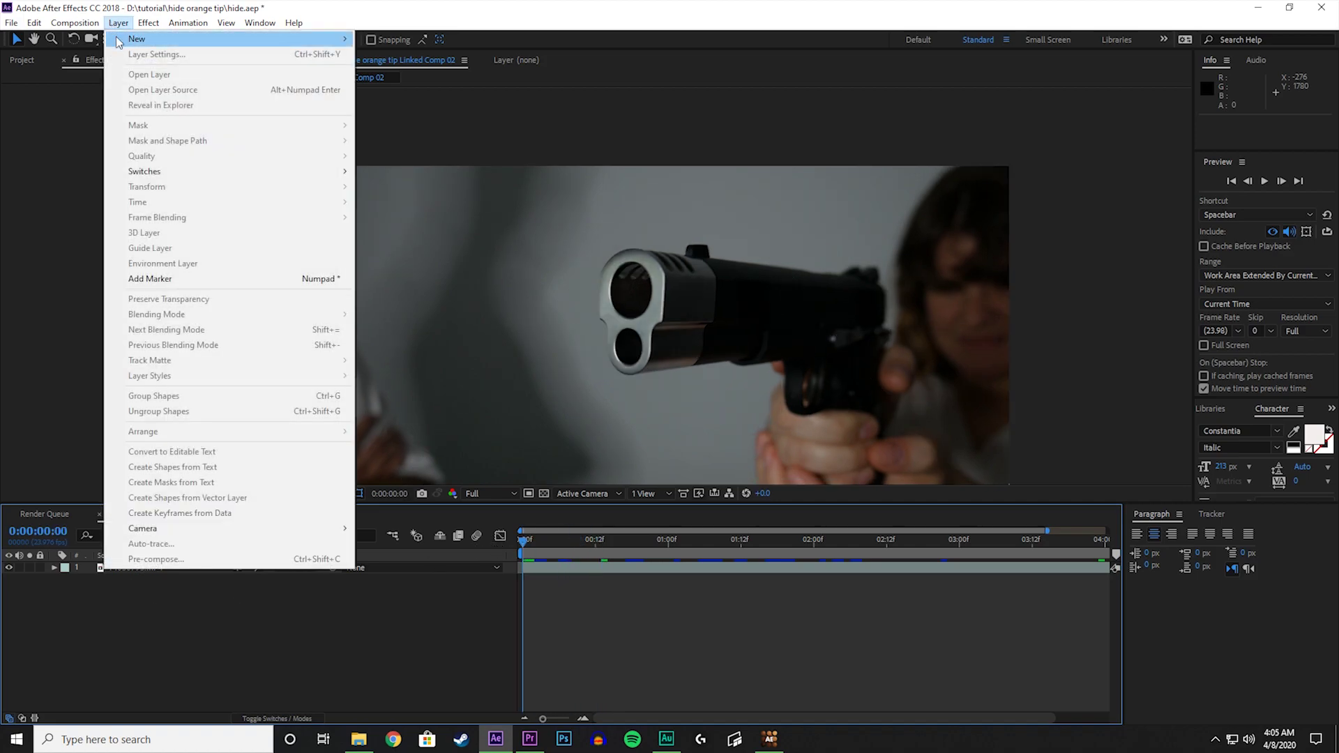
mouse_move(293, 39)
left_click(446, 100)
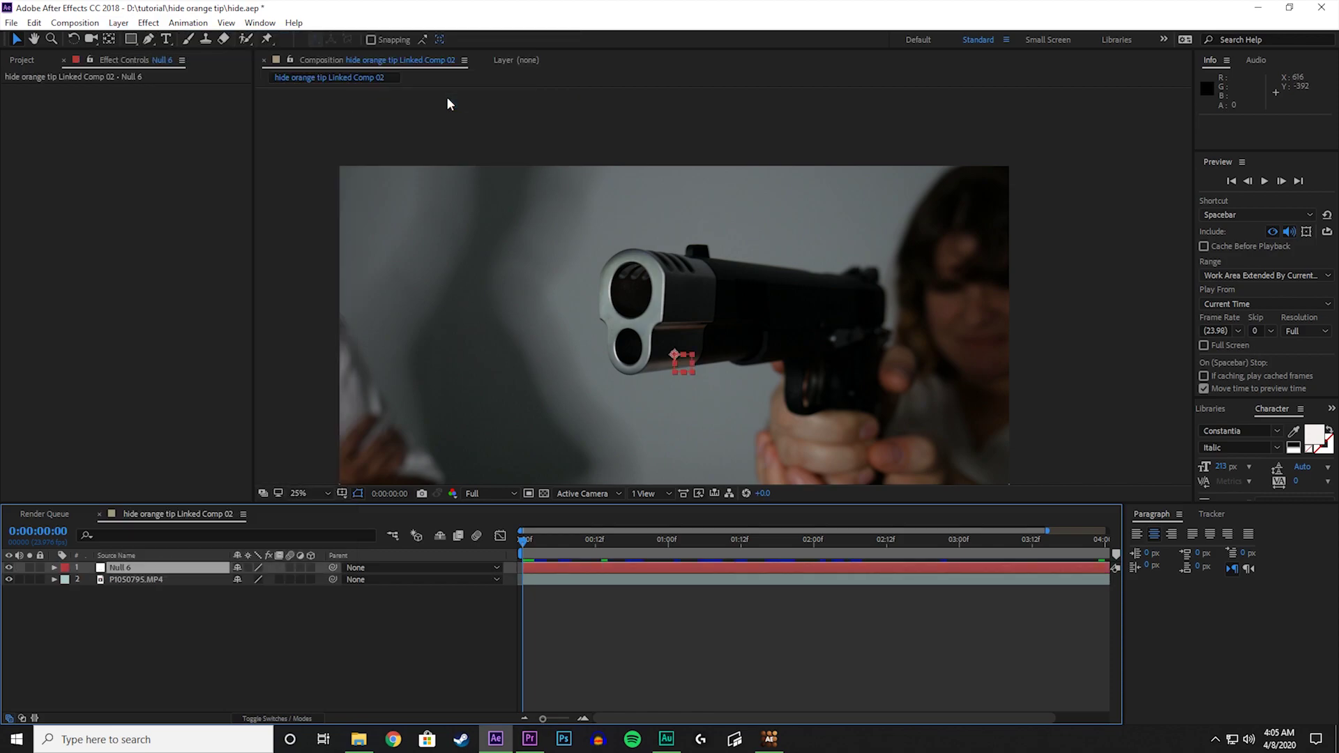
key("ctrl+v")
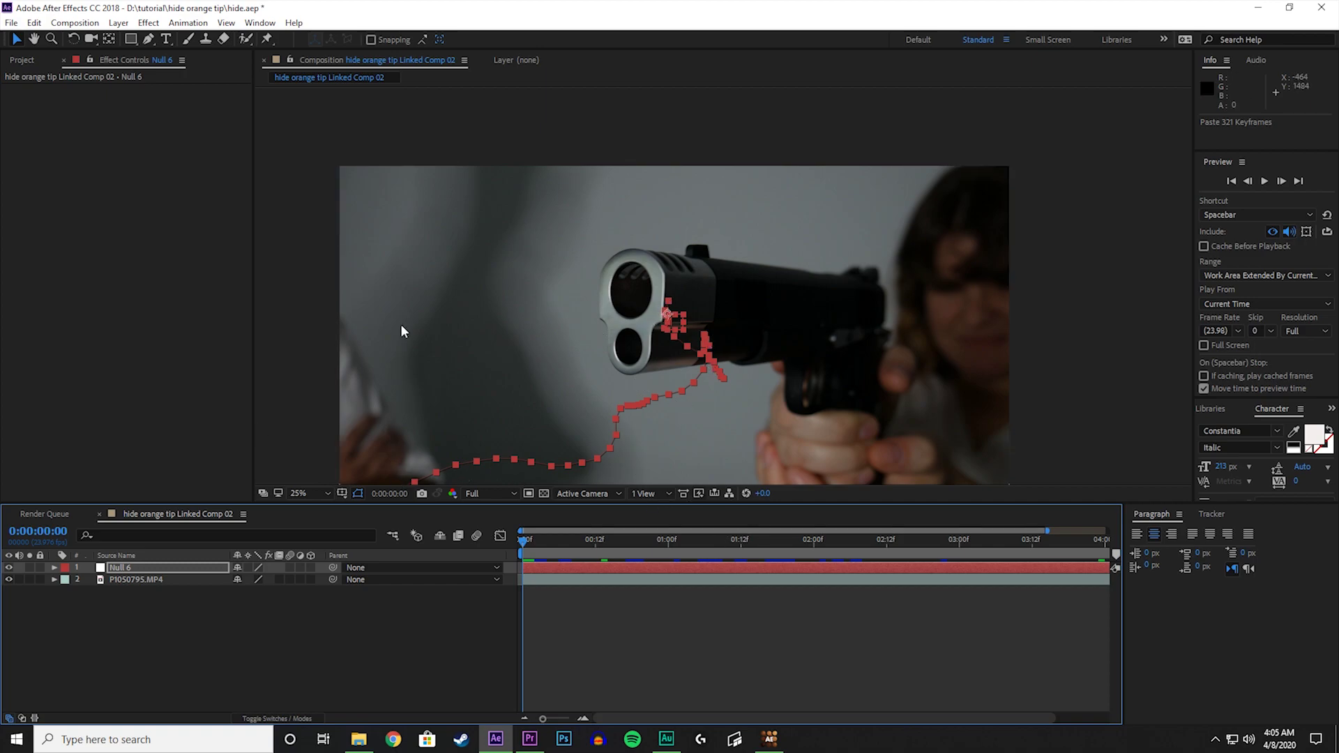
- Scrub ahead to check the track, then hide the null layer
left_click(693, 541)
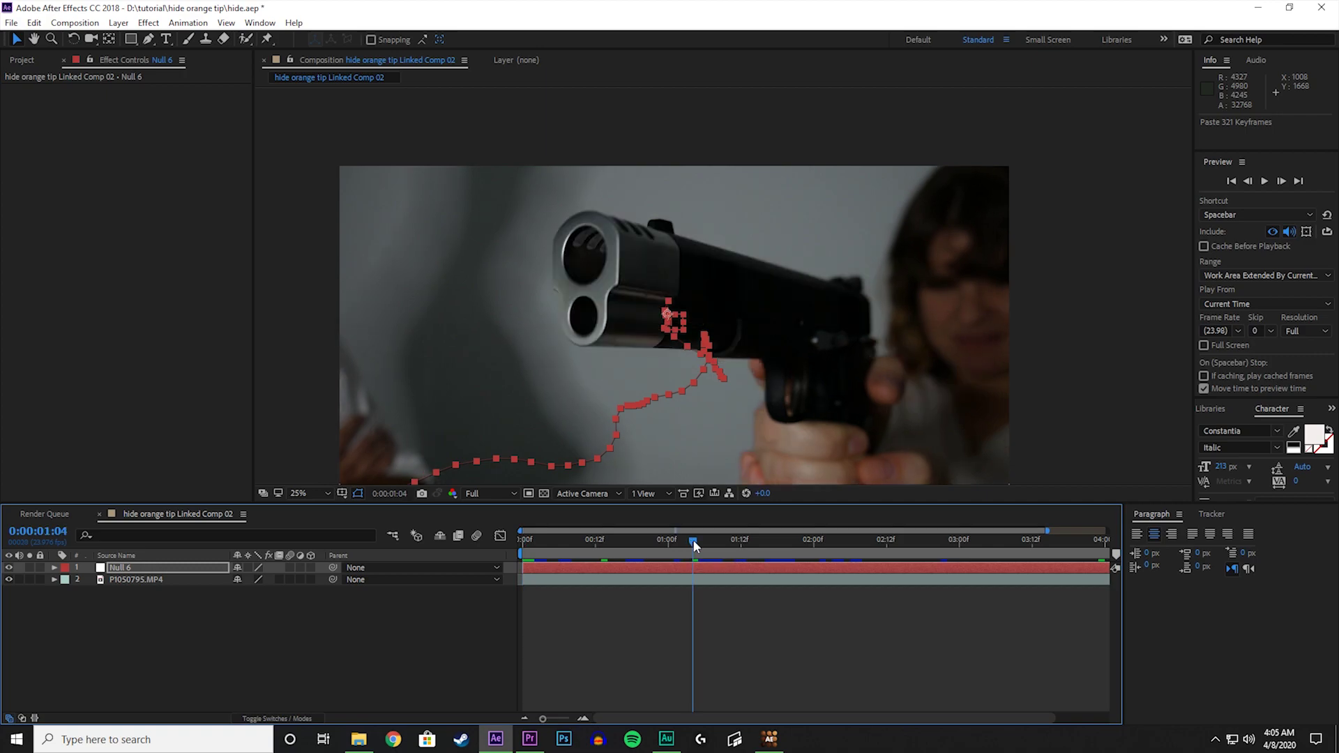
left_click_drag(695, 544, 751, 538)
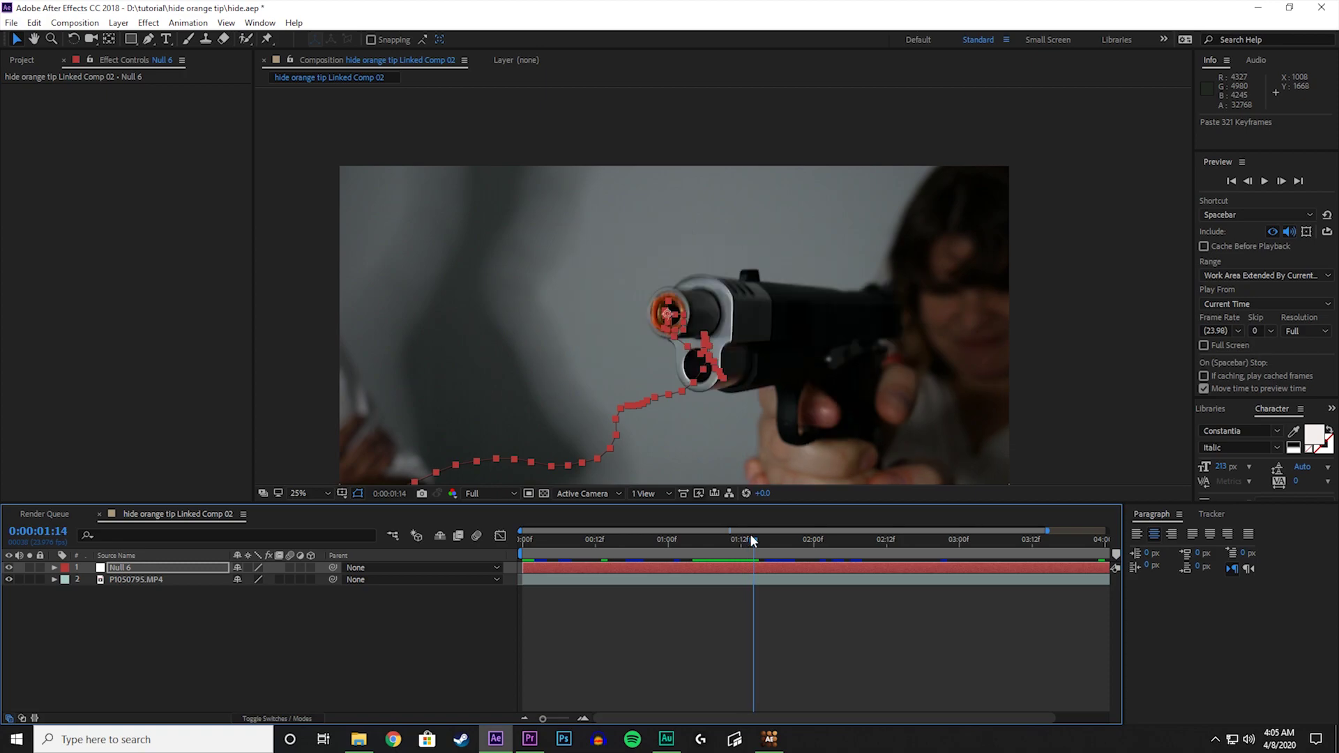
left_click(9, 567)
scroll(621, 303, "up", 4)
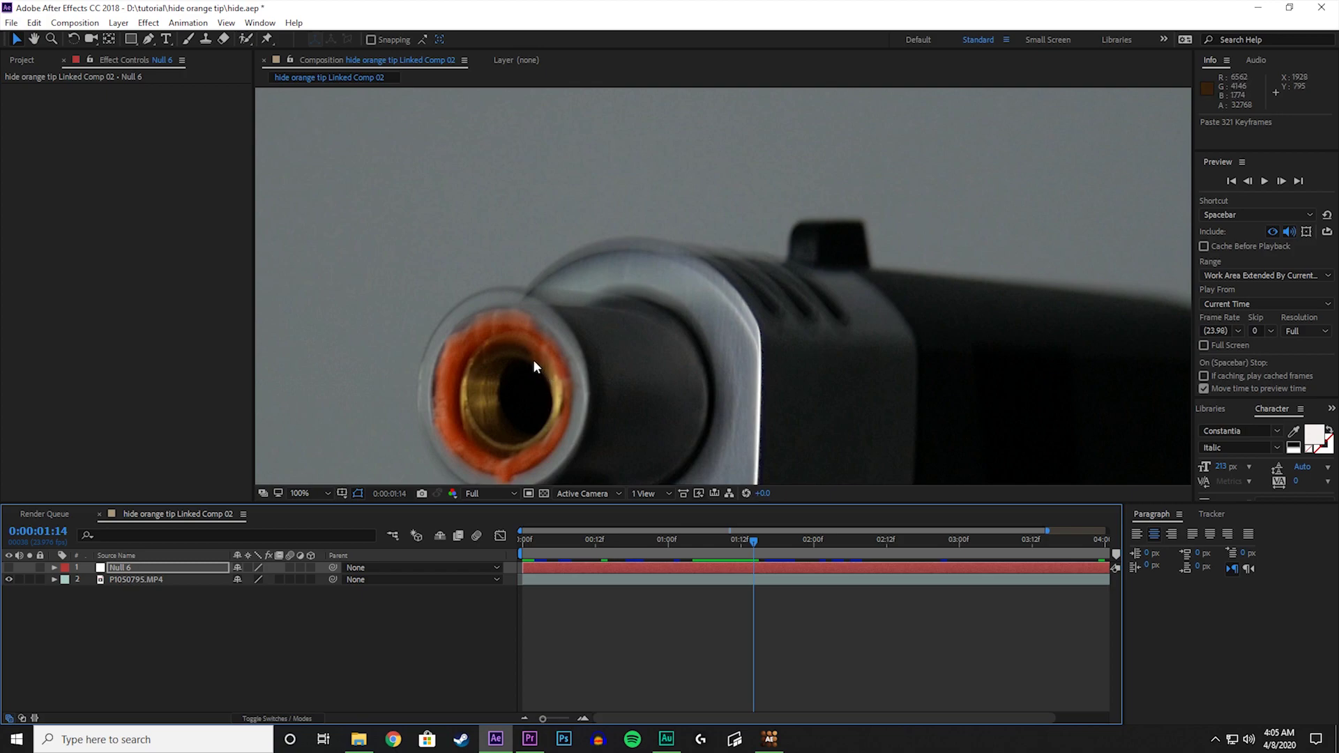
- Create a 3840×2160 black solid, sampling its colour from the muzzle with the eyedropper
left_click(119, 22)
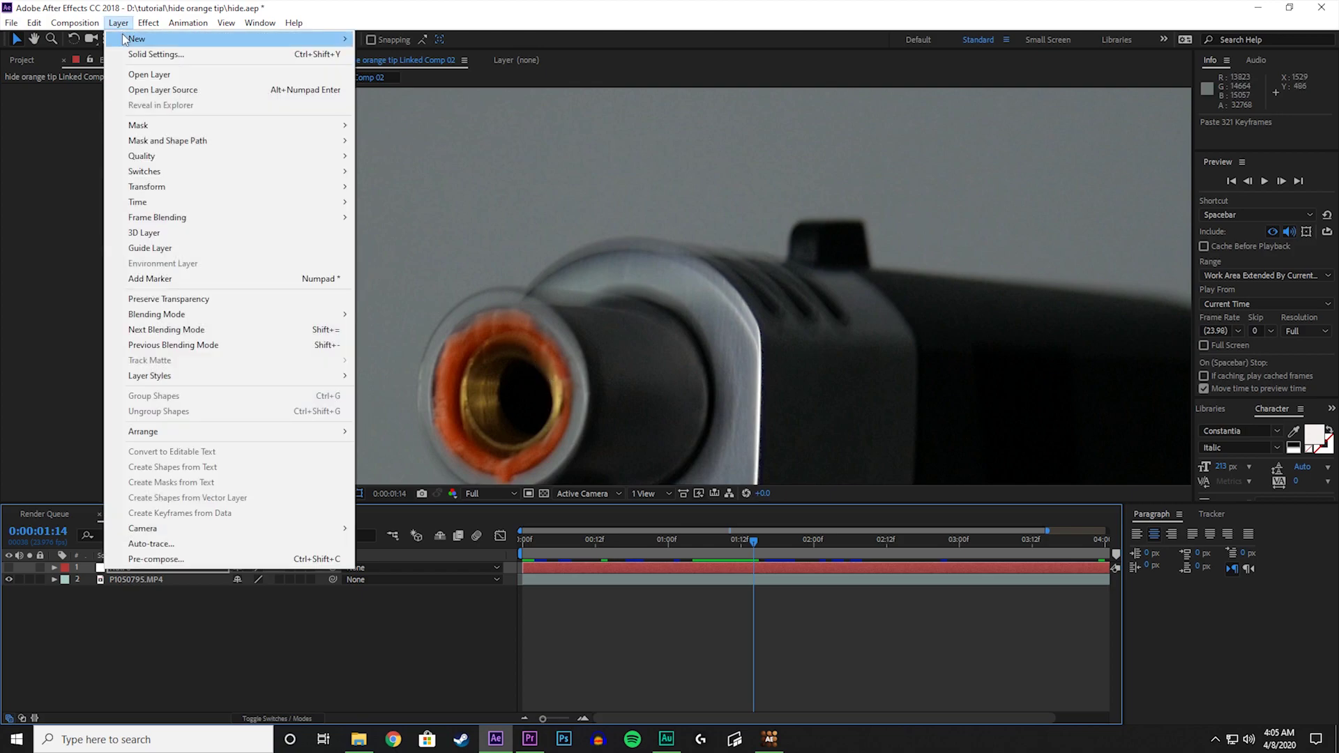
mouse_move(124, 39)
left_click(405, 50)
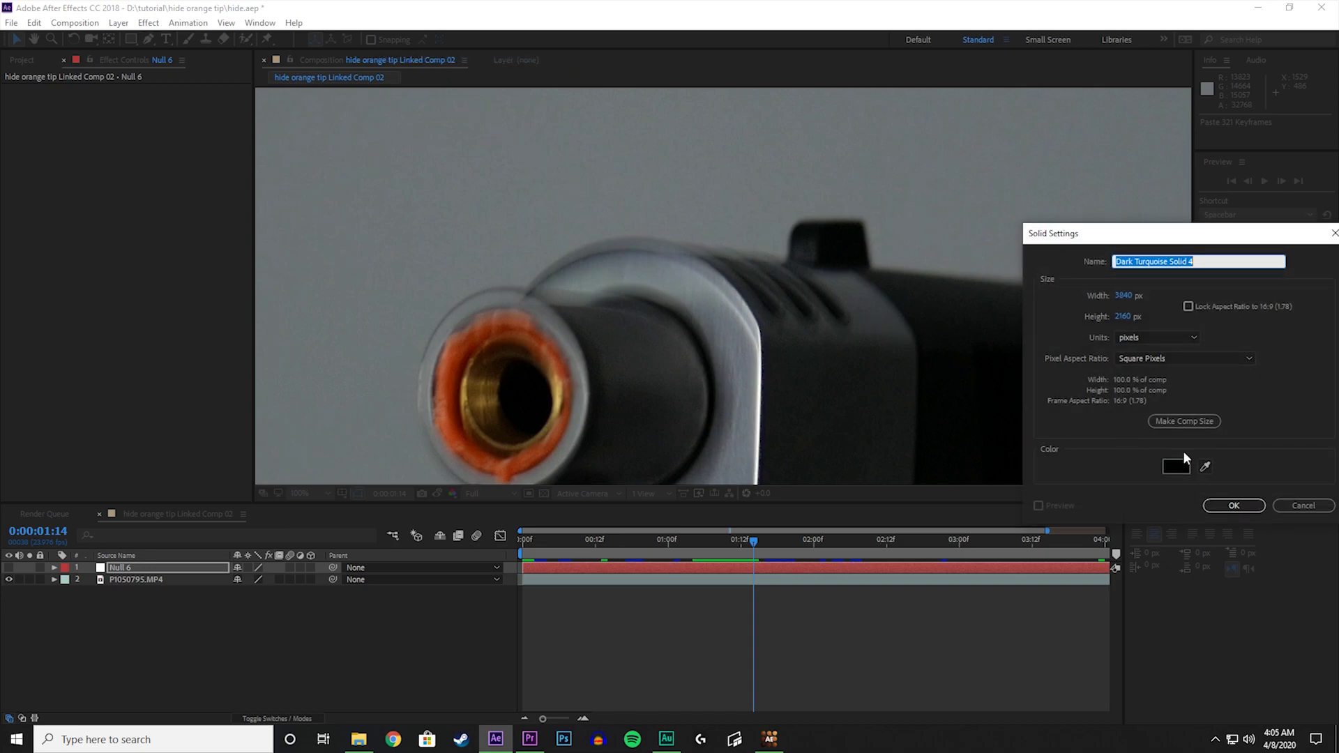
left_click(1205, 467)
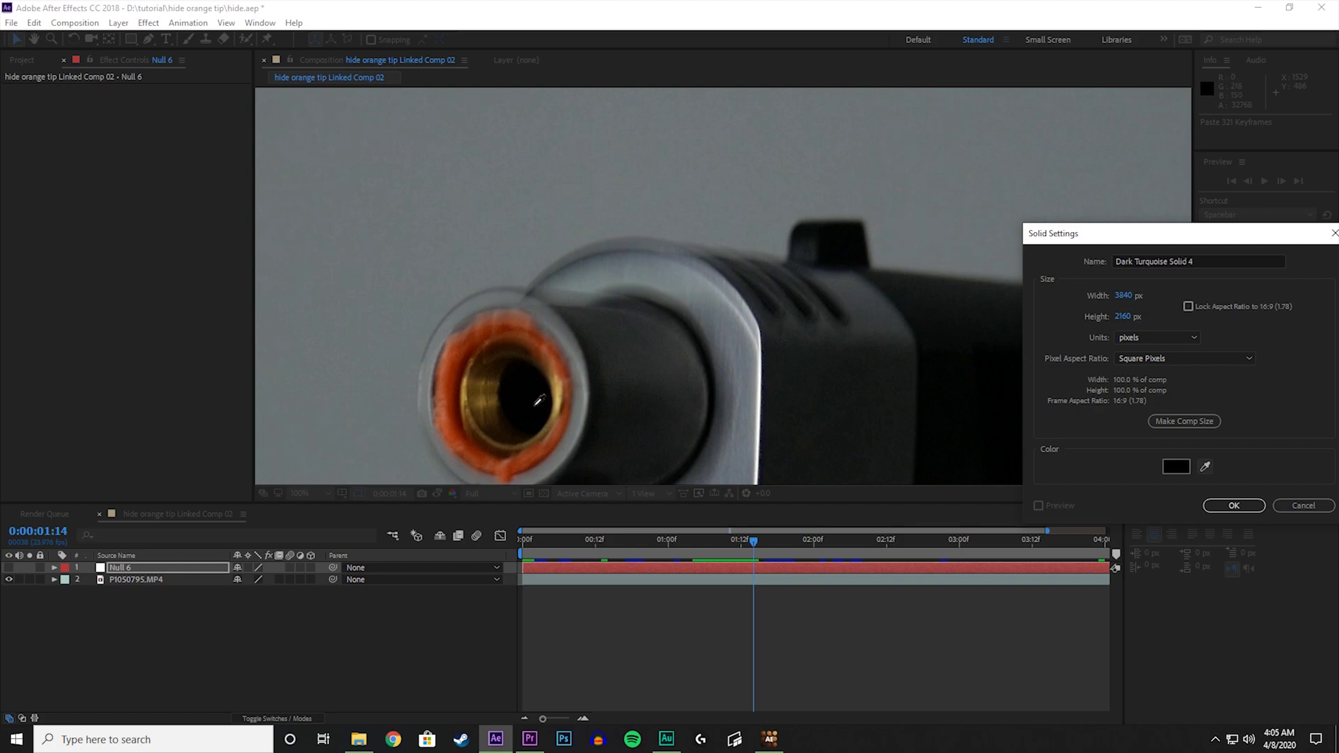
left_click(501, 384)
left_click(1234, 504)
key("comma")
key("comma")
key("comma")
key("comma")
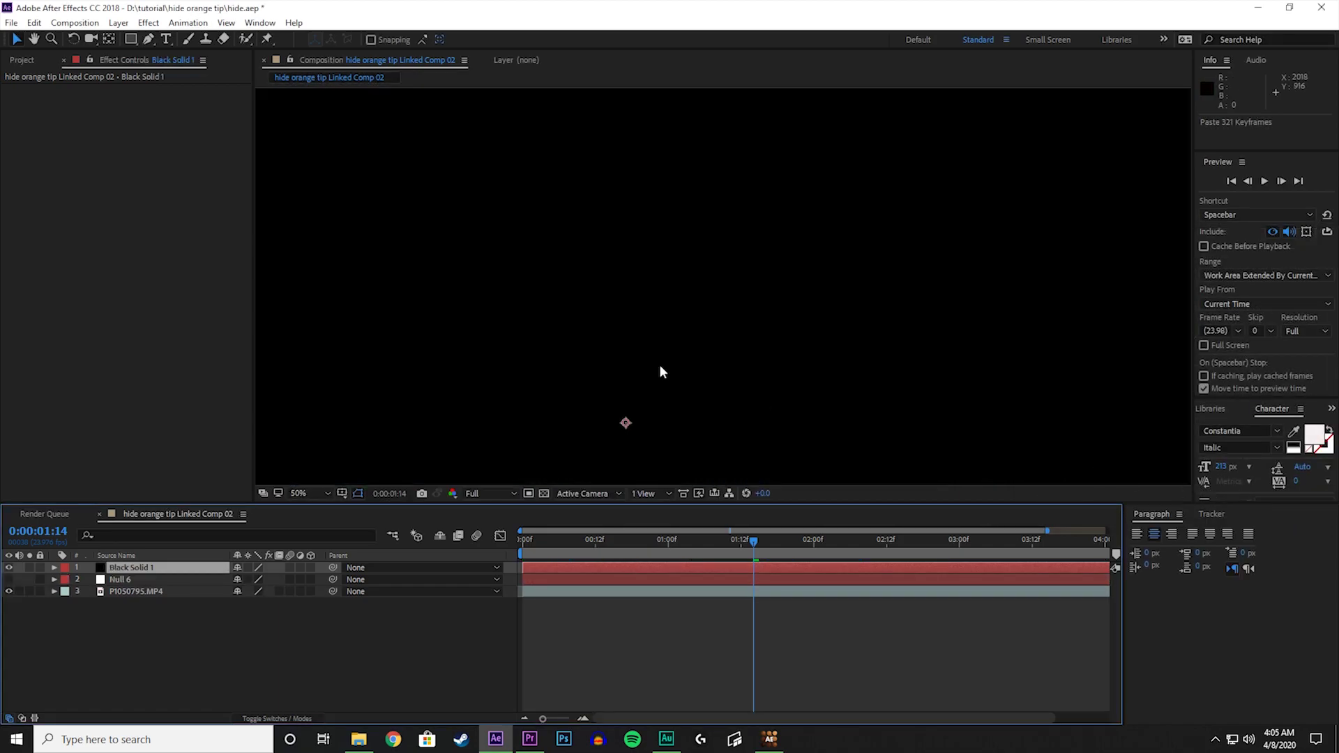
- Rename the solid layer to hide orange
key("comma")
key("comma")
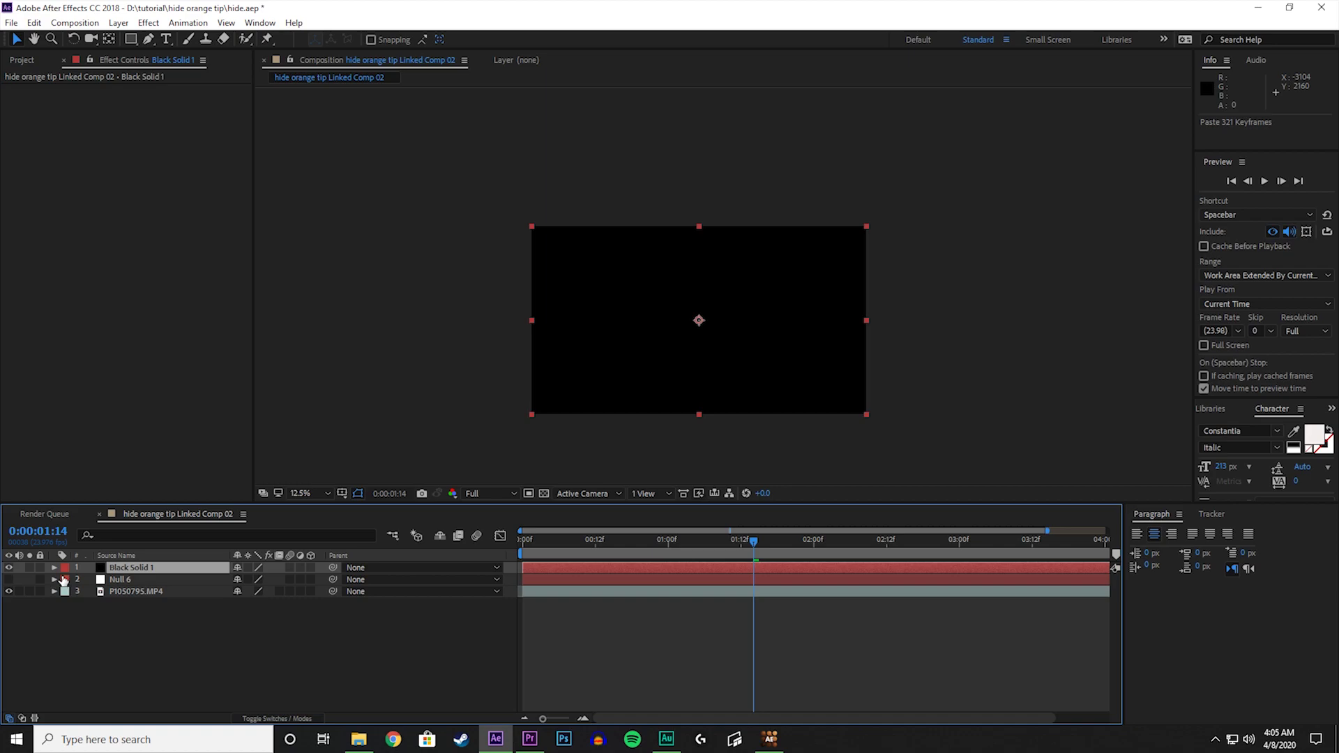
right_click(142, 573)
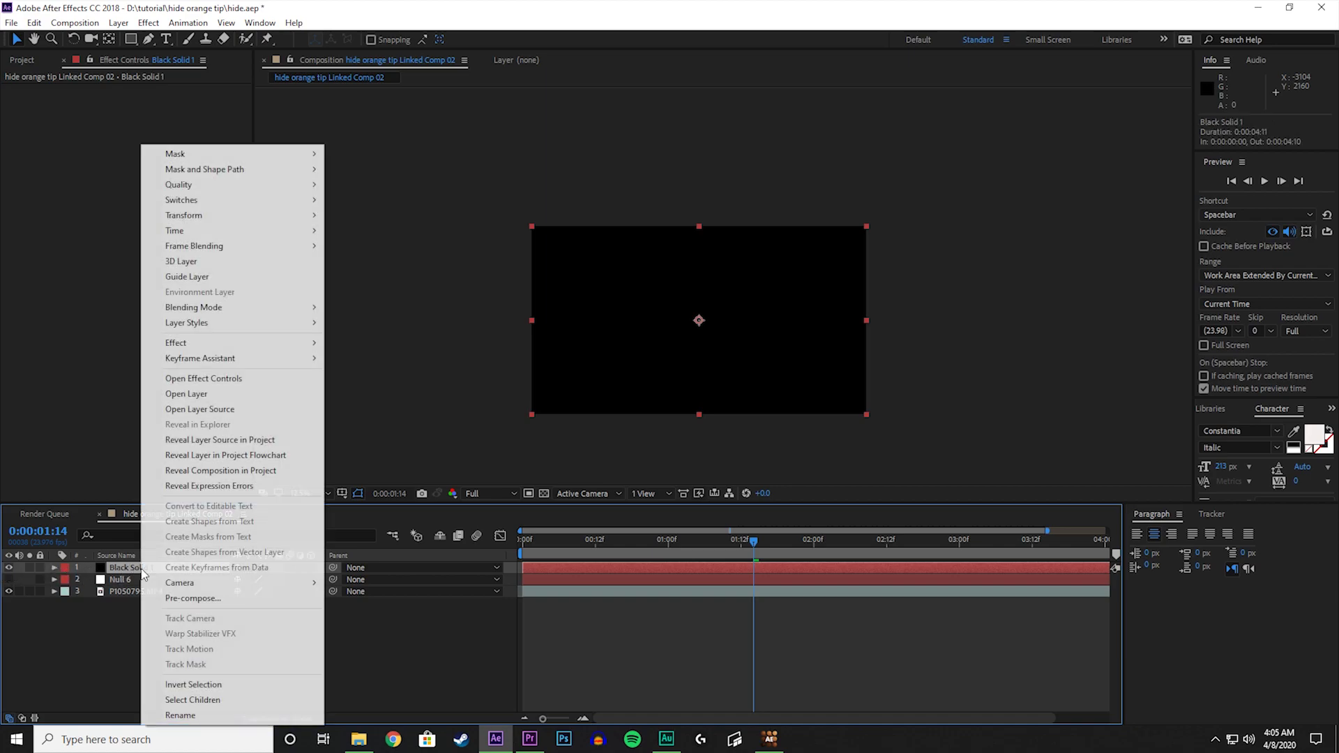
left_click(189, 716)
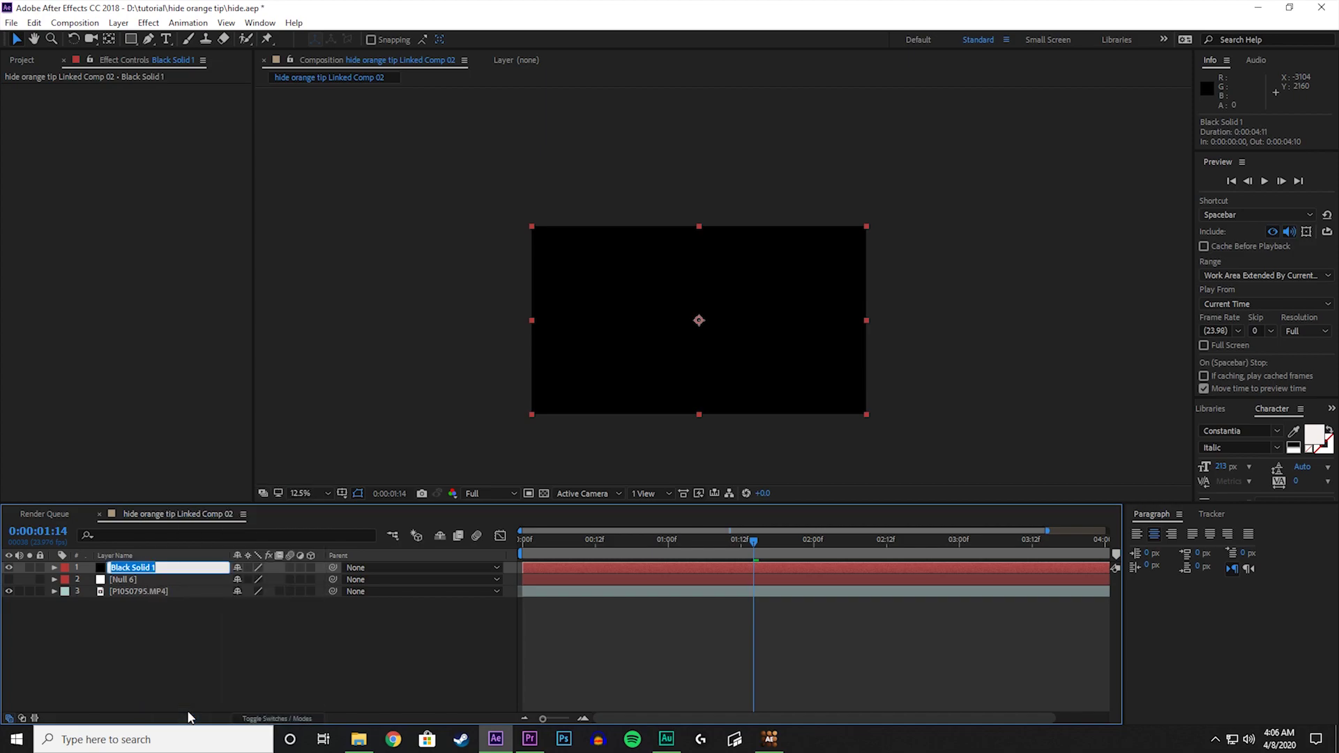
type("hide orange")
key("Return")
- Lower the hide orange layer's Opacity to 23%
left_click(51, 566)
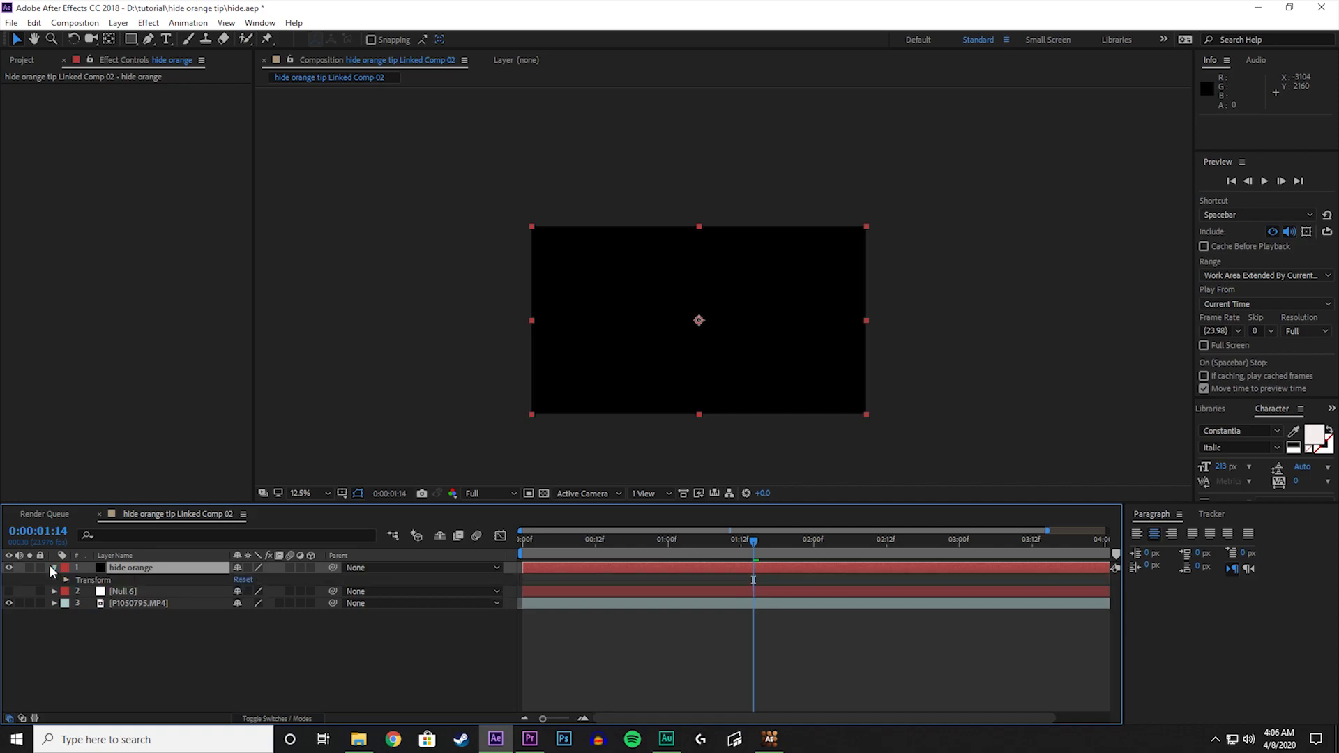
left_click(63, 579)
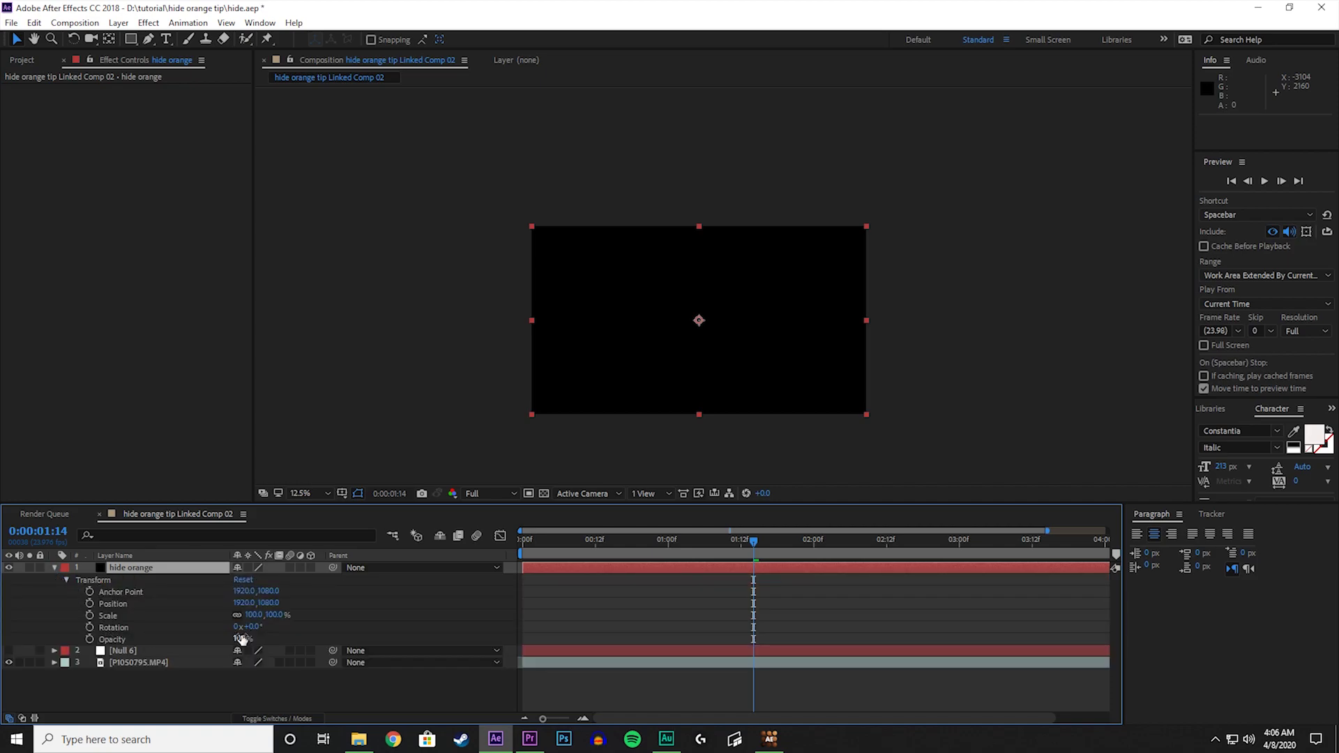
left_click_drag(242, 638, 188, 639)
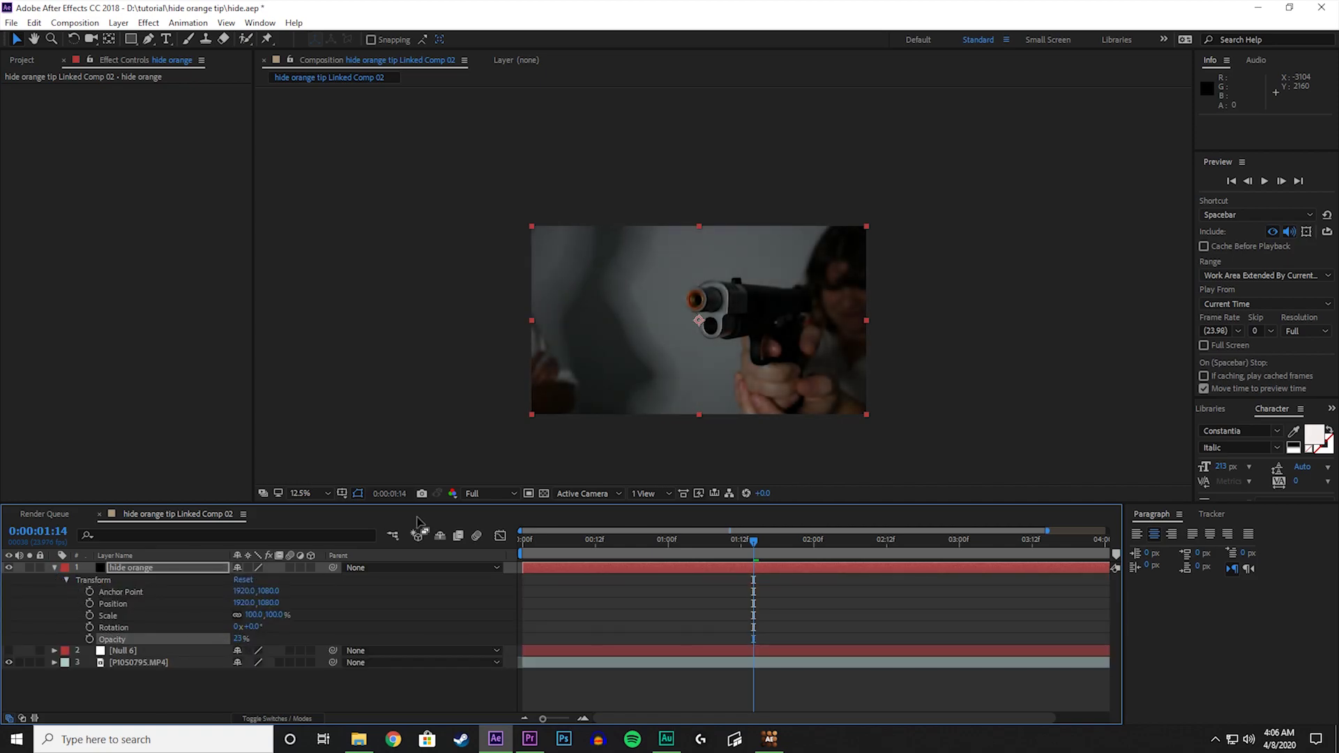
scroll(676, 267, "up", 4)
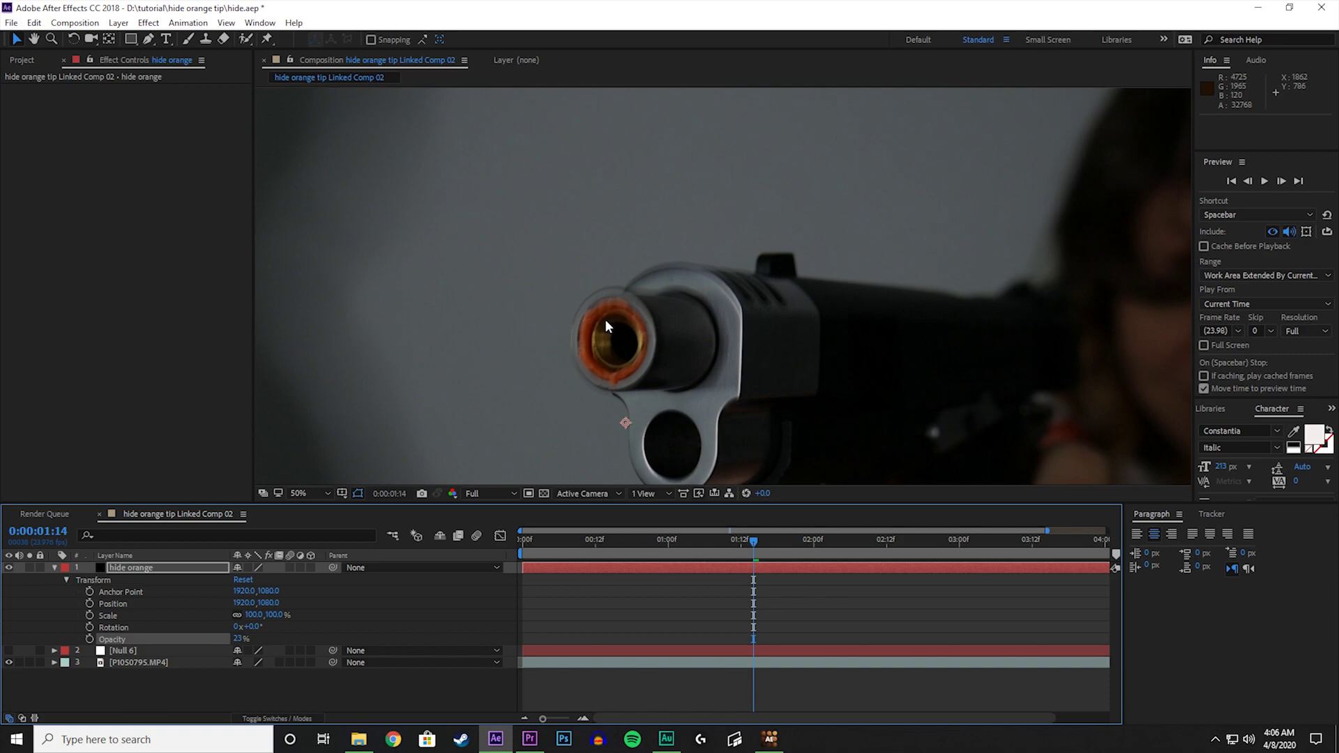
- Start a Pen mask on the nozzle rim, placing points down the left and lower-left side
left_click(148, 39)
key("slash")
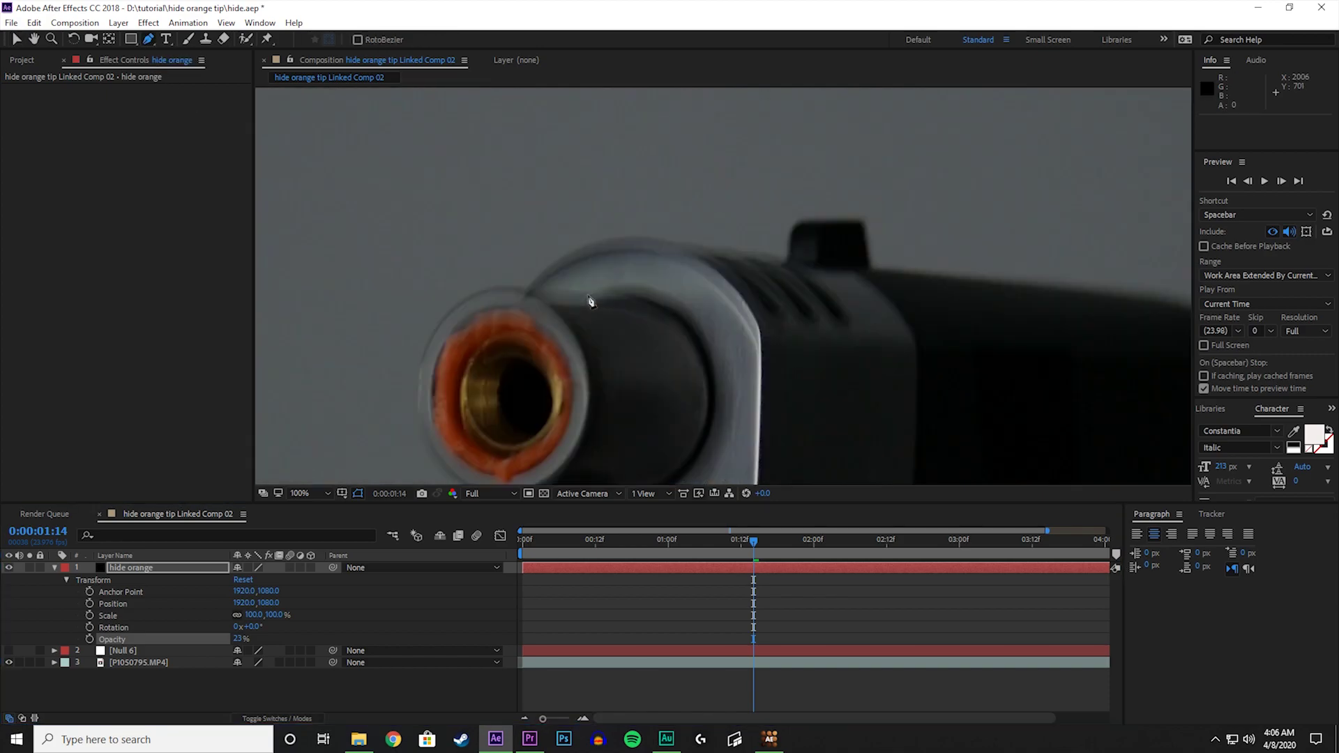
left_click(495, 299)
left_click(466, 306)
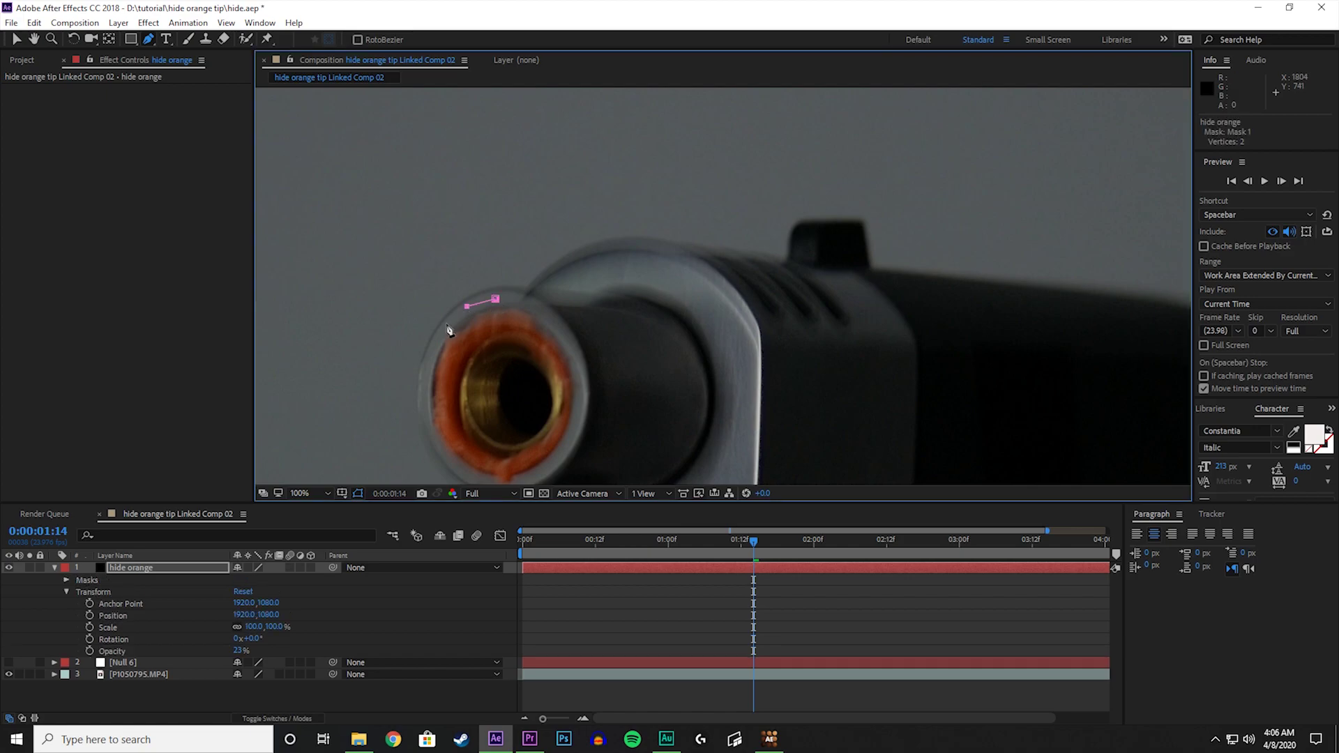
left_click(444, 325)
left_click(429, 353)
left_click(424, 382)
left_click(431, 423)
left_click(440, 442)
left_click(452, 462)
left_click(470, 475)
- Finish the mask along the lower, right and top rim, then restore Opacity to 100%
key("comma")
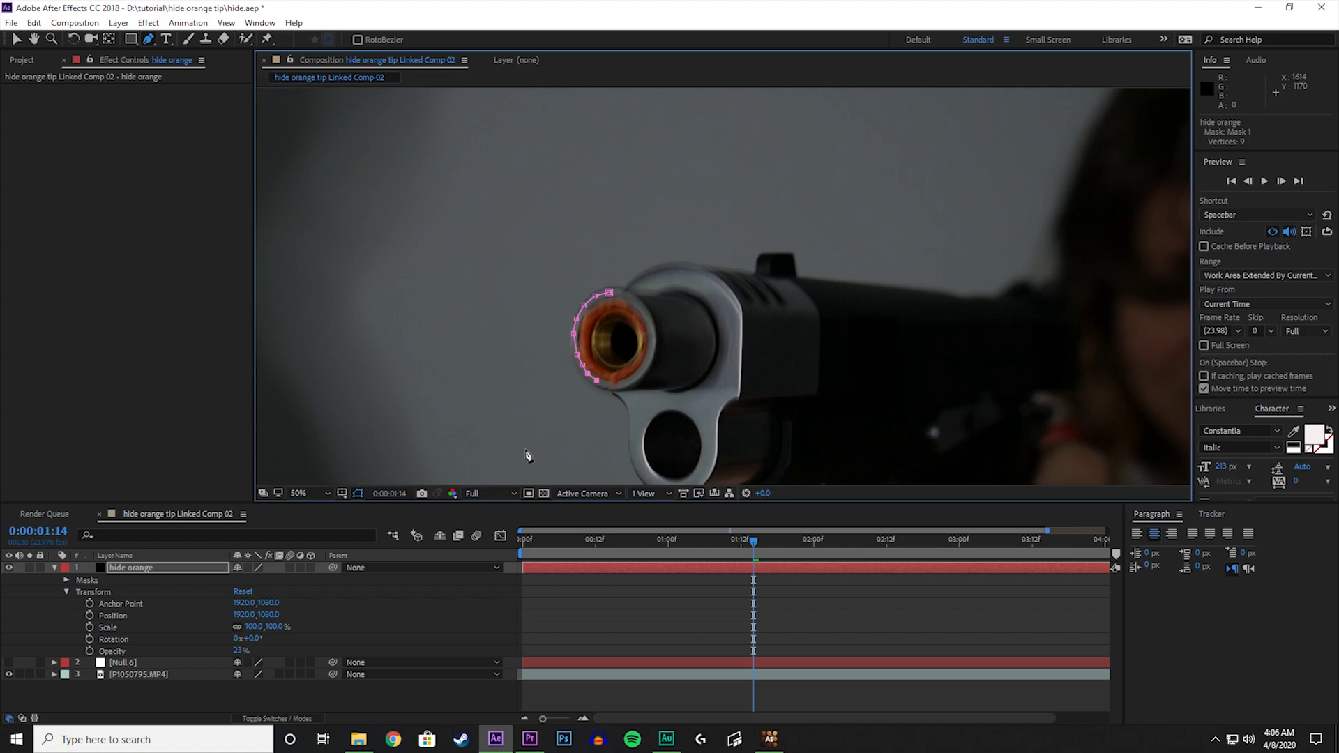
left_click(609, 384)
left_click(622, 383)
left_click(635, 377)
left_click(645, 363)
left_click(650, 347)
left_click(649, 331)
left_click(643, 308)
left_click(632, 296)
left_click(620, 292)
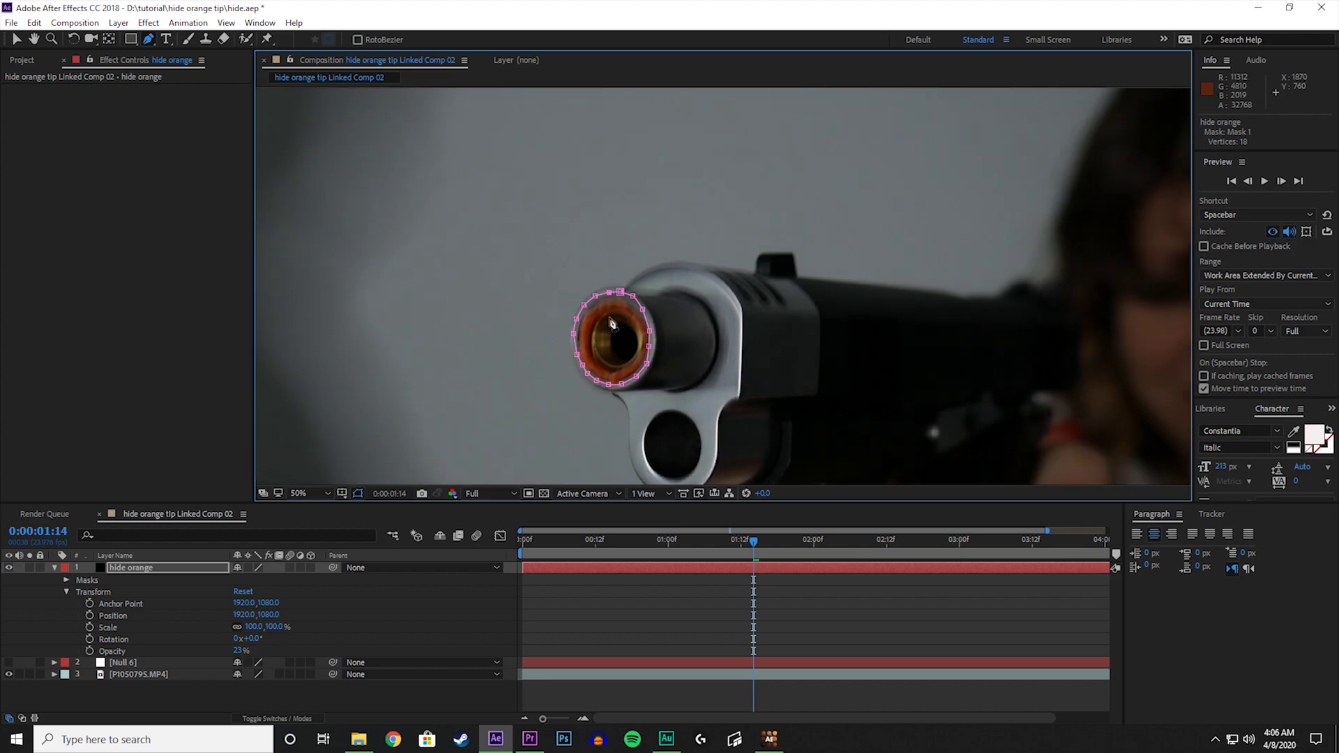
left_click_drag(240, 650, 398, 636)
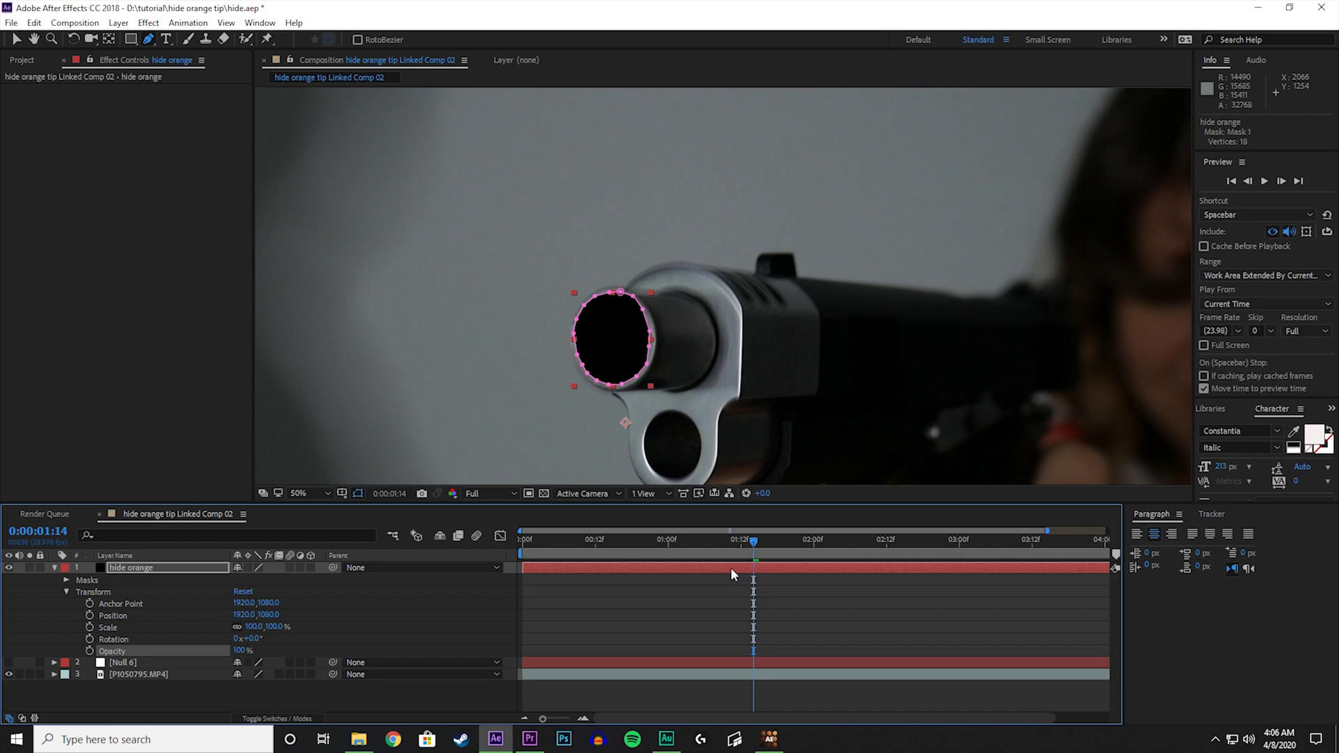
- Trim the hide orange layer to start at the current frame and hide the mask outline
key("Page_Up")
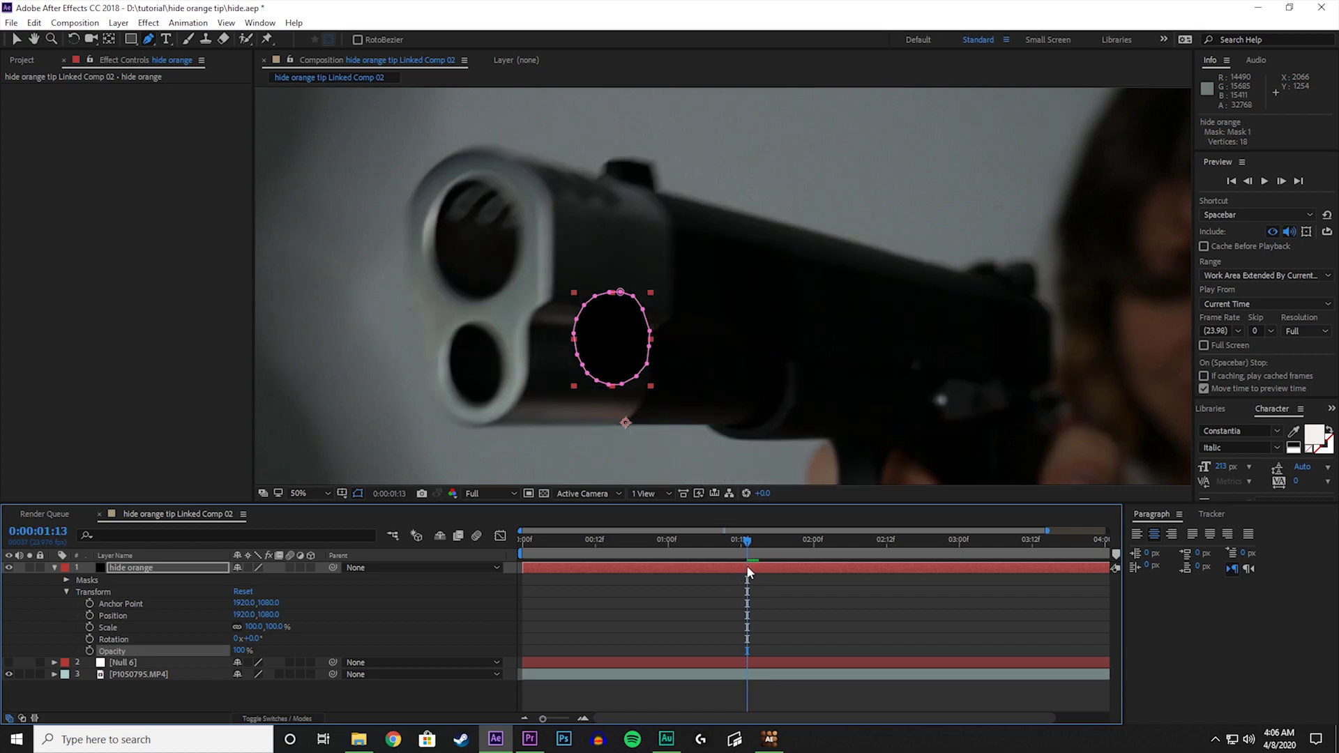
key("Page_Down")
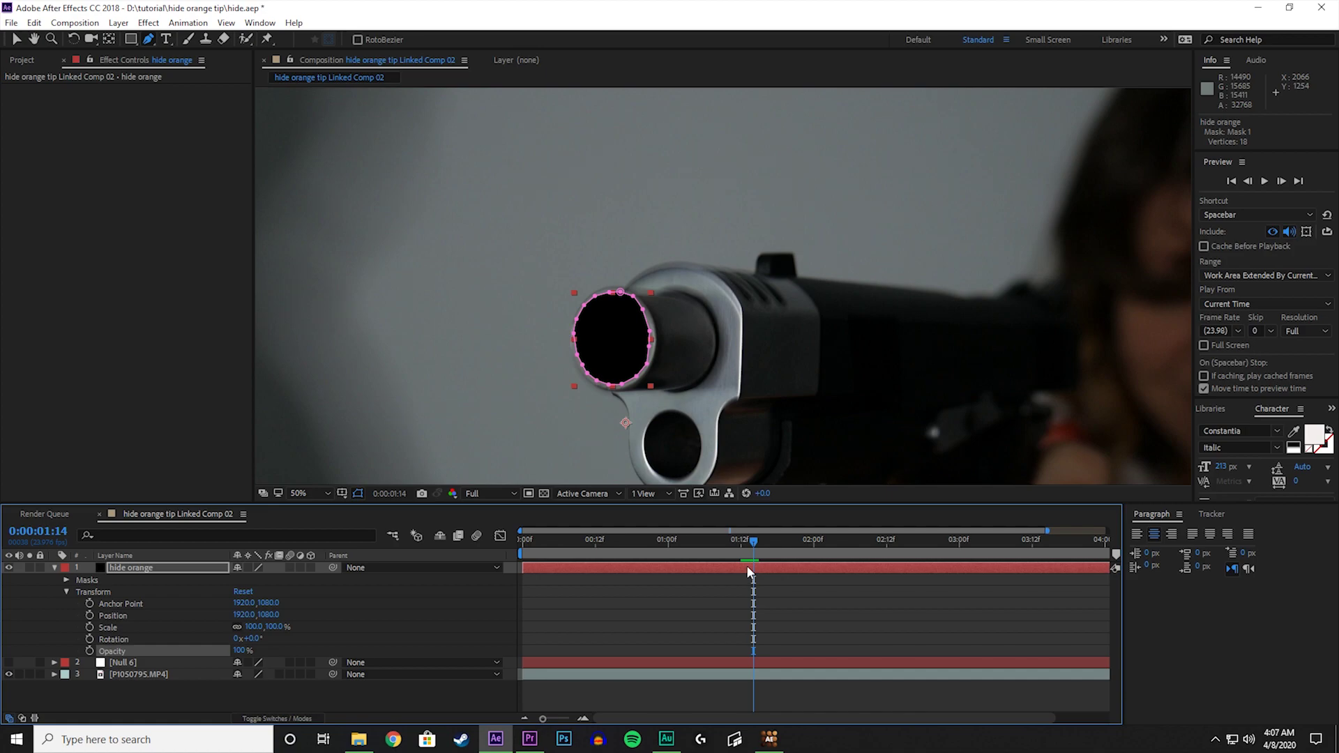
key("alt+bracketleft")
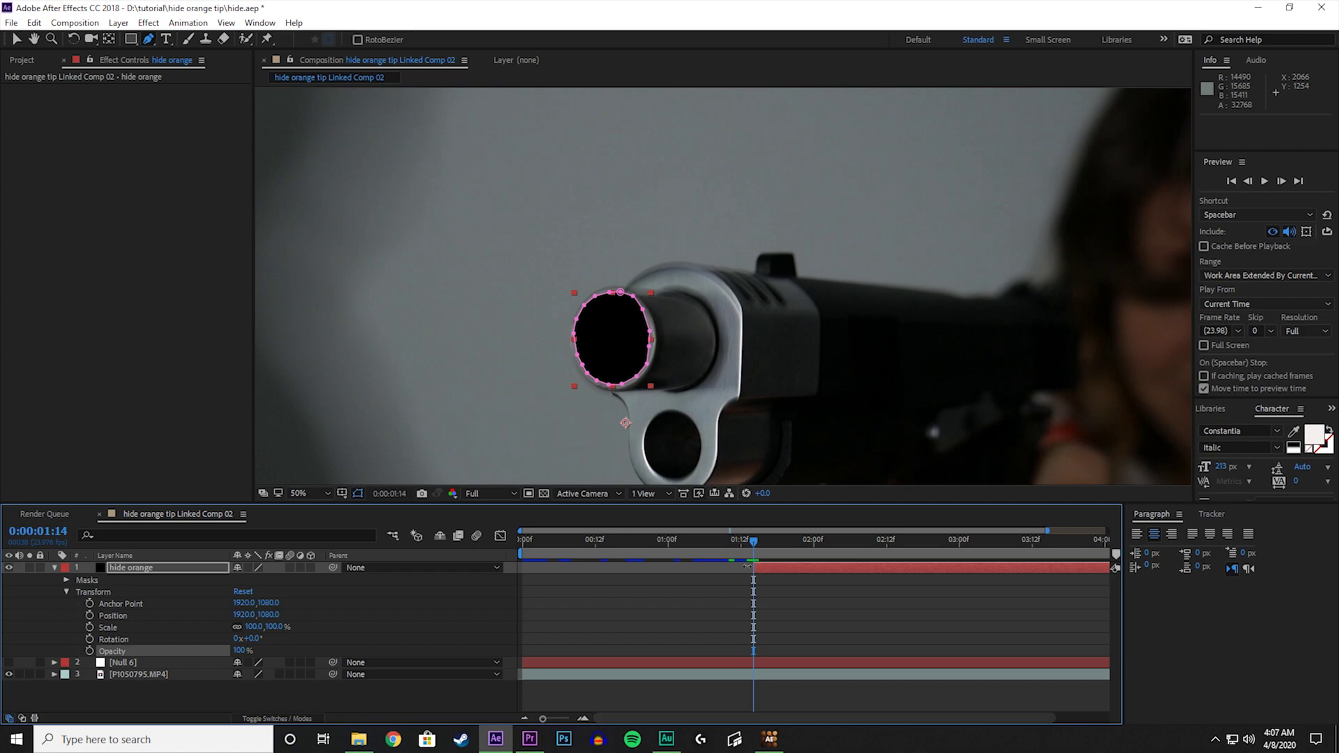
key("period")
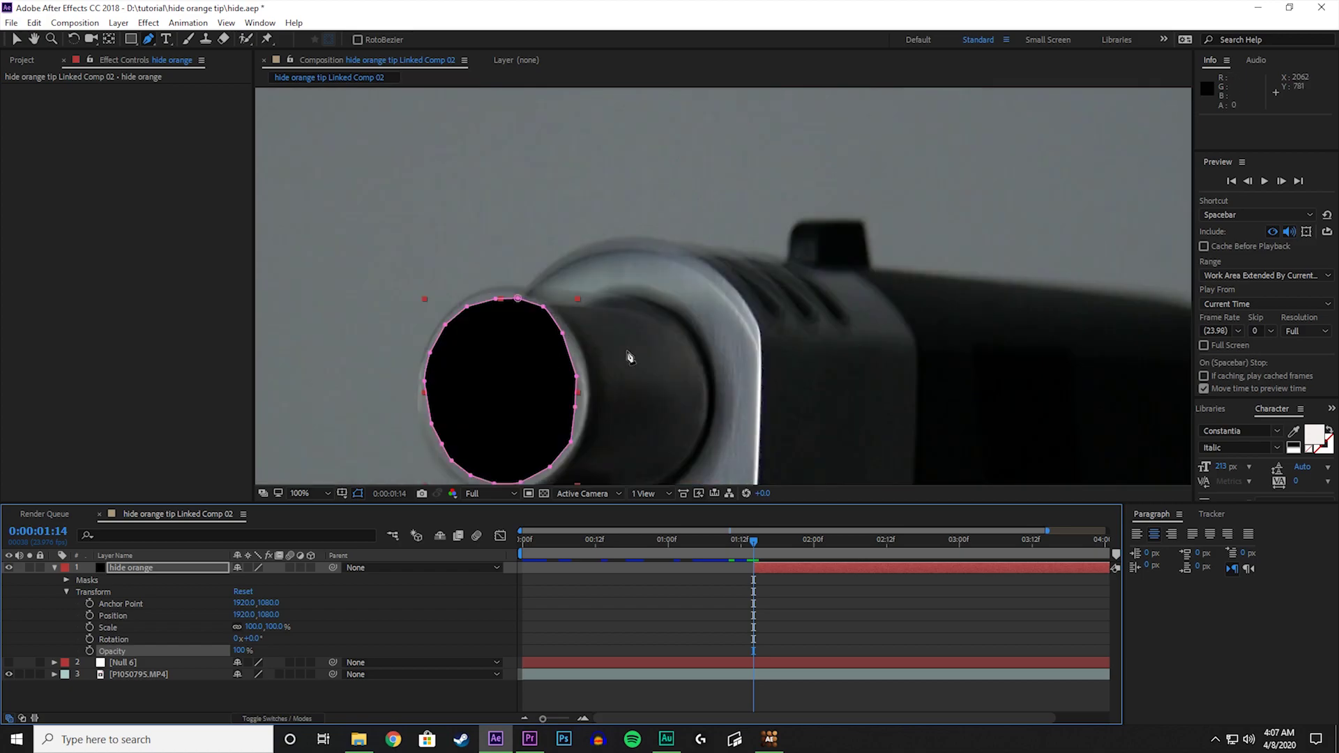
left_click(359, 494)
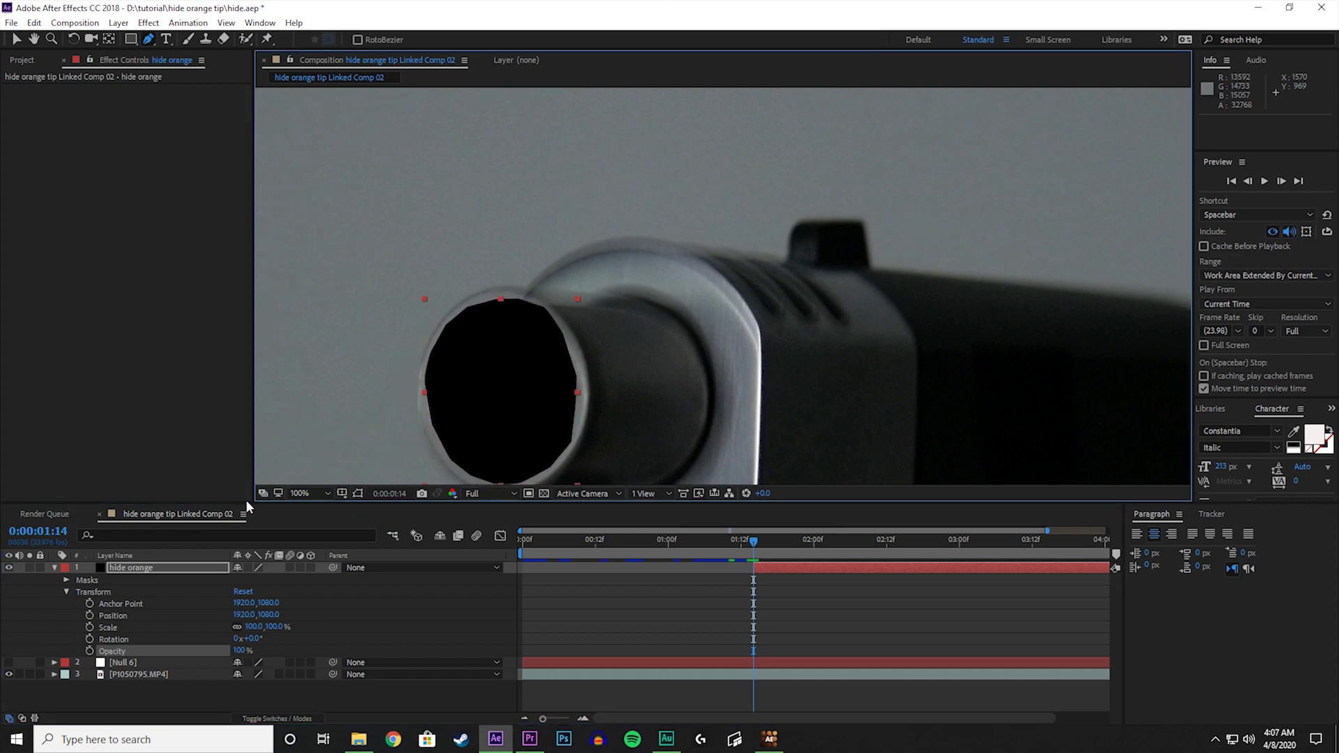
- Set Mask 1's feather to 8 pixels and collapse the layer
left_click(65, 581)
left_click(78, 592)
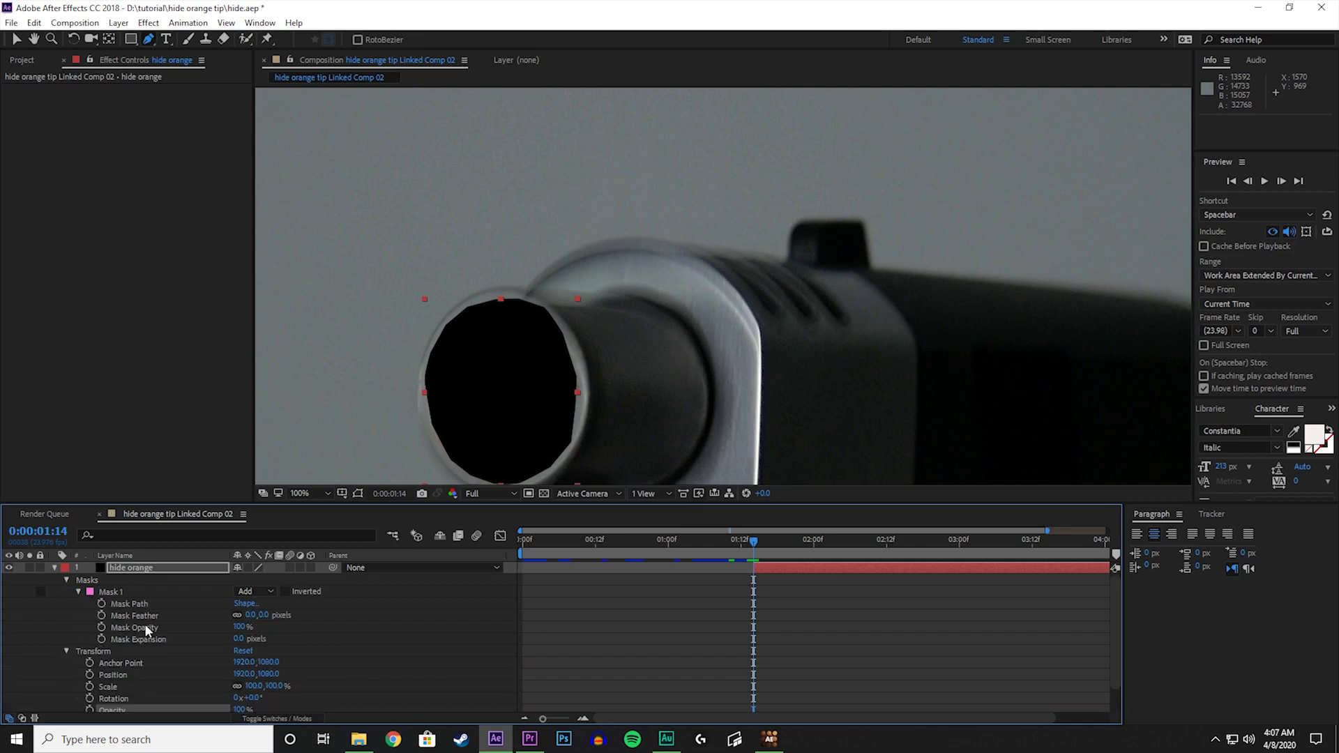
left_click_drag(268, 620, 273, 620)
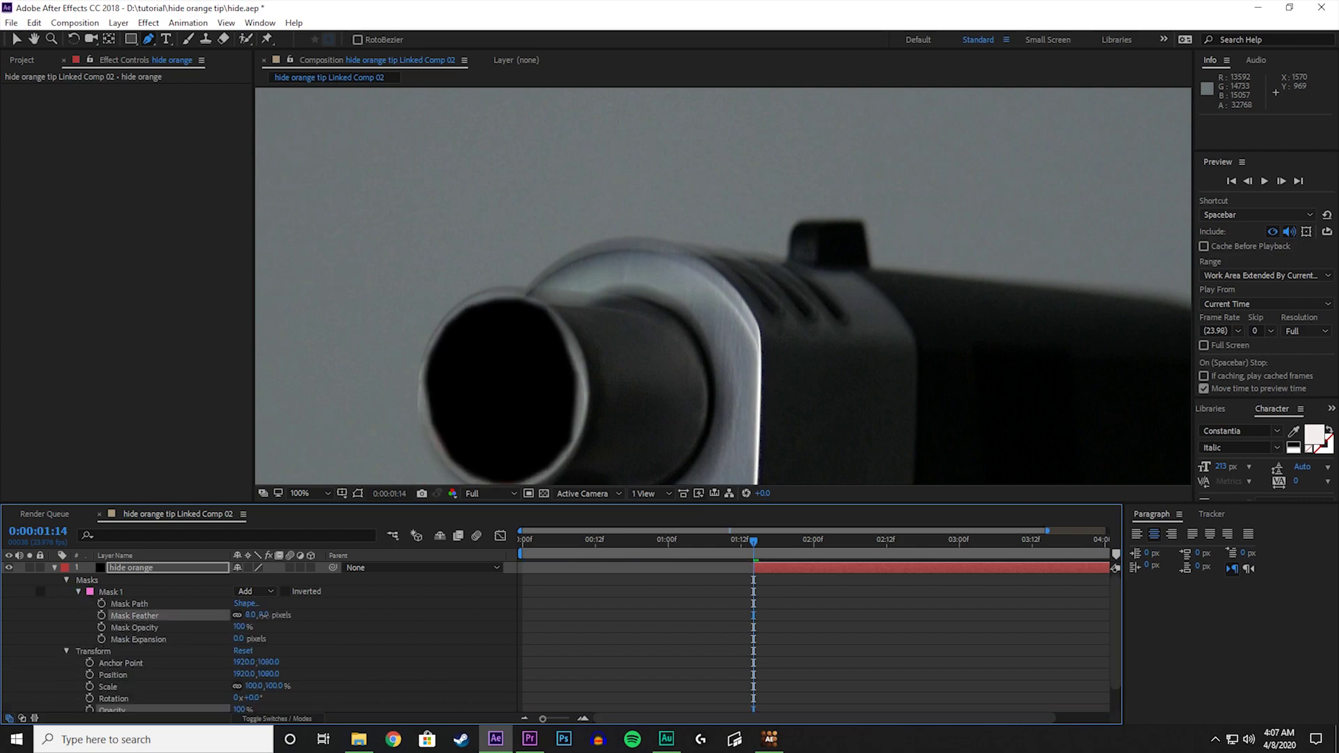
left_click(112, 591)
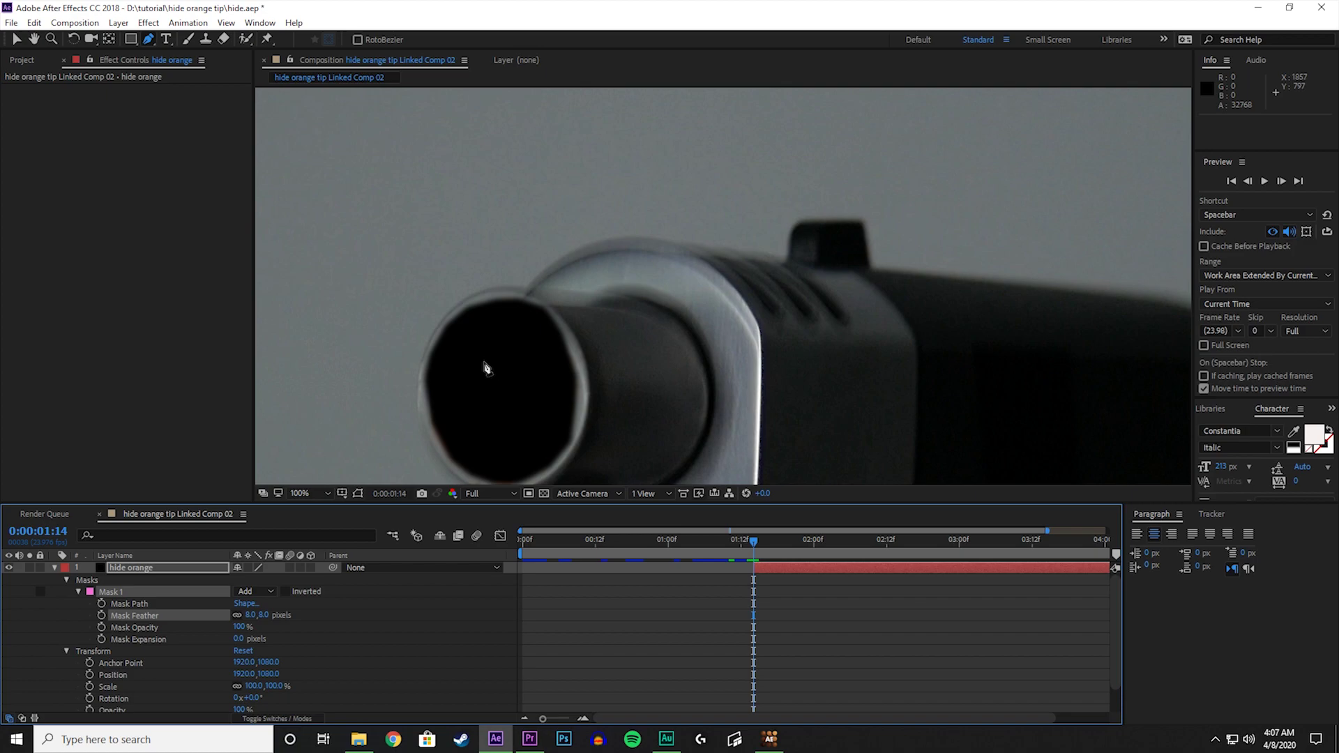
left_click(55, 567)
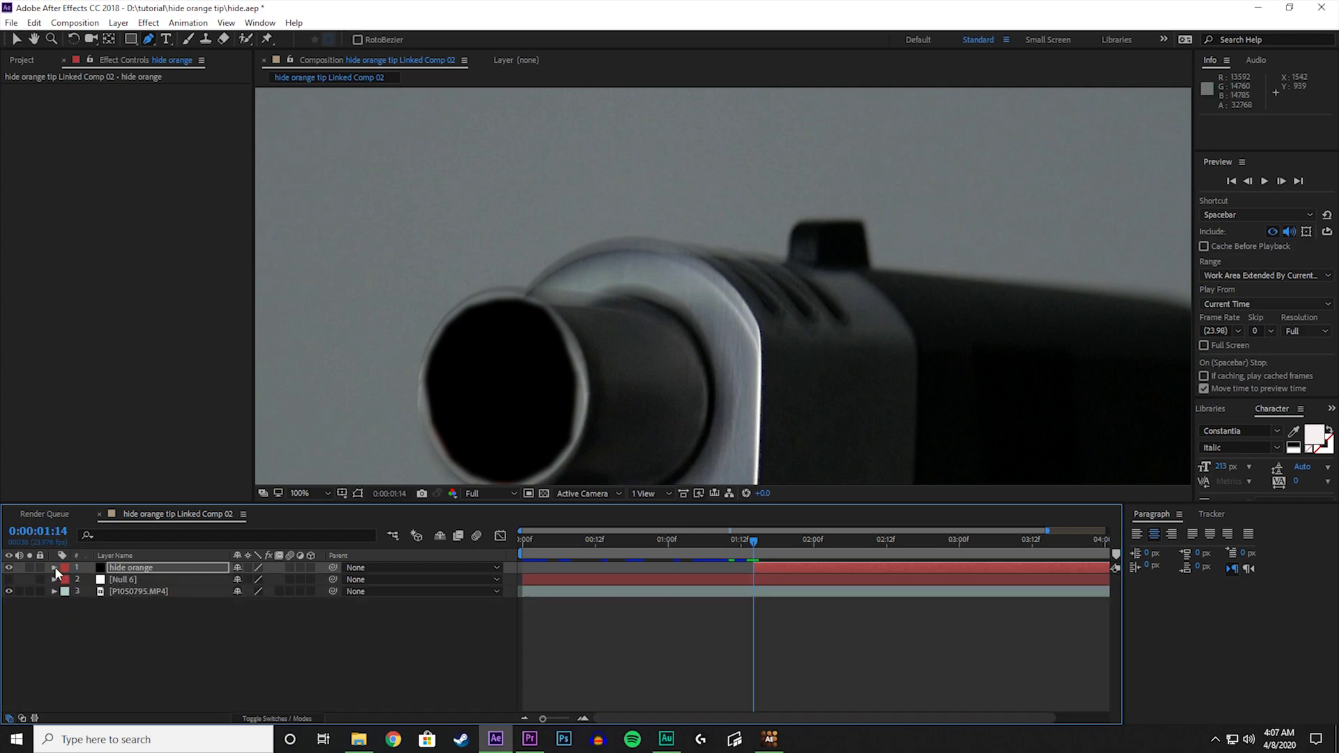
- Parent hide orange to Null 6 and compare frames 0:00:01:15 and 0:00:01:16 to check it
key("comma")
key("comma")
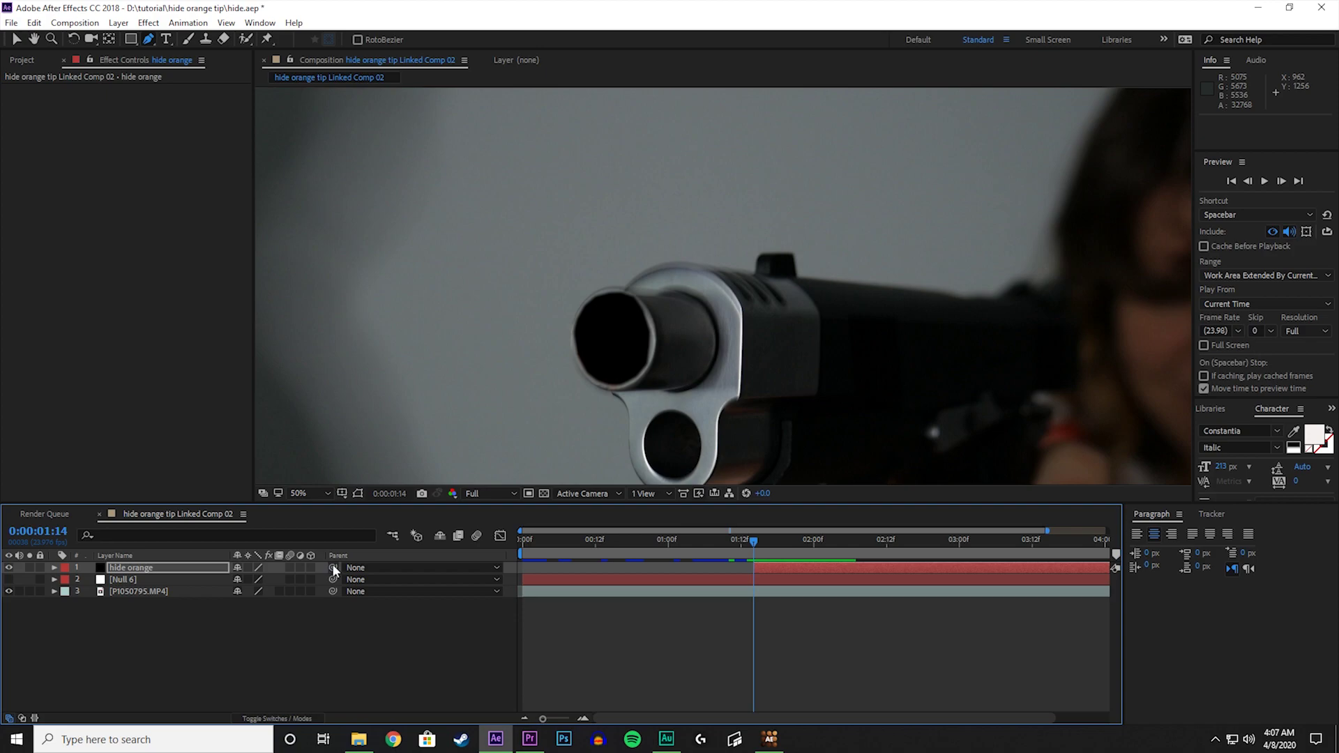
left_click_drag(333, 567, 123, 579)
key("Page_Down")
key("Page_Down")
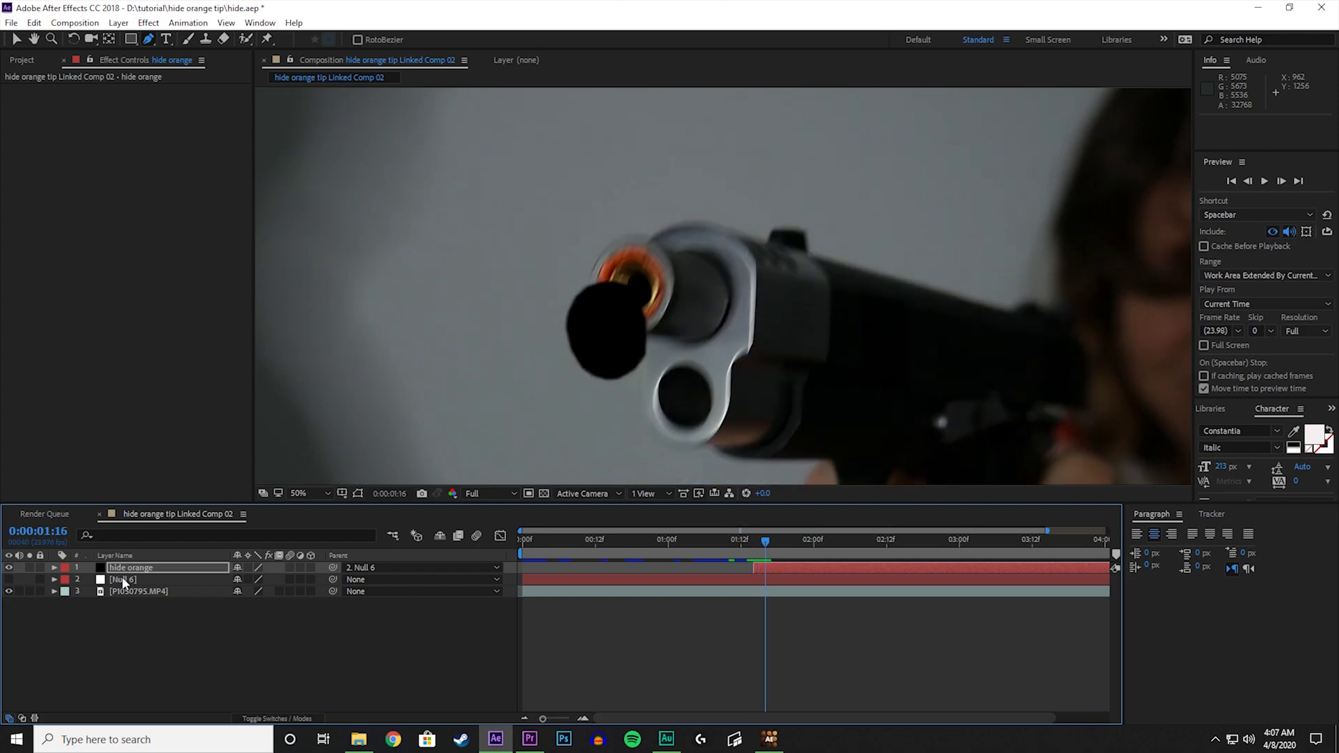
key("Page_Down")
key("Page_Down")
key("Page_Down")
key("Page_Down")
key("Page_Down")
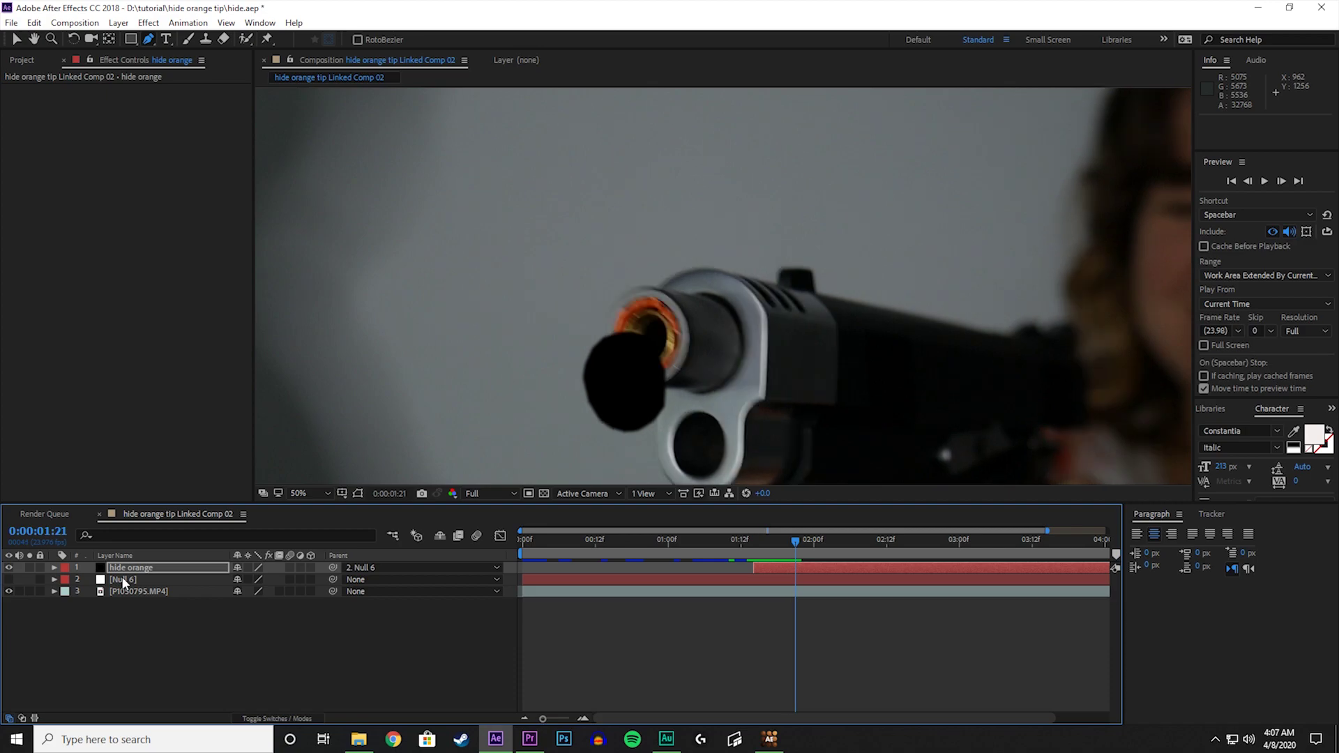
key("Page_Up")
key("Page_Up")
key("Page_Up")
key("Page_Up")
key("Page_Up")
key("Page_Up")
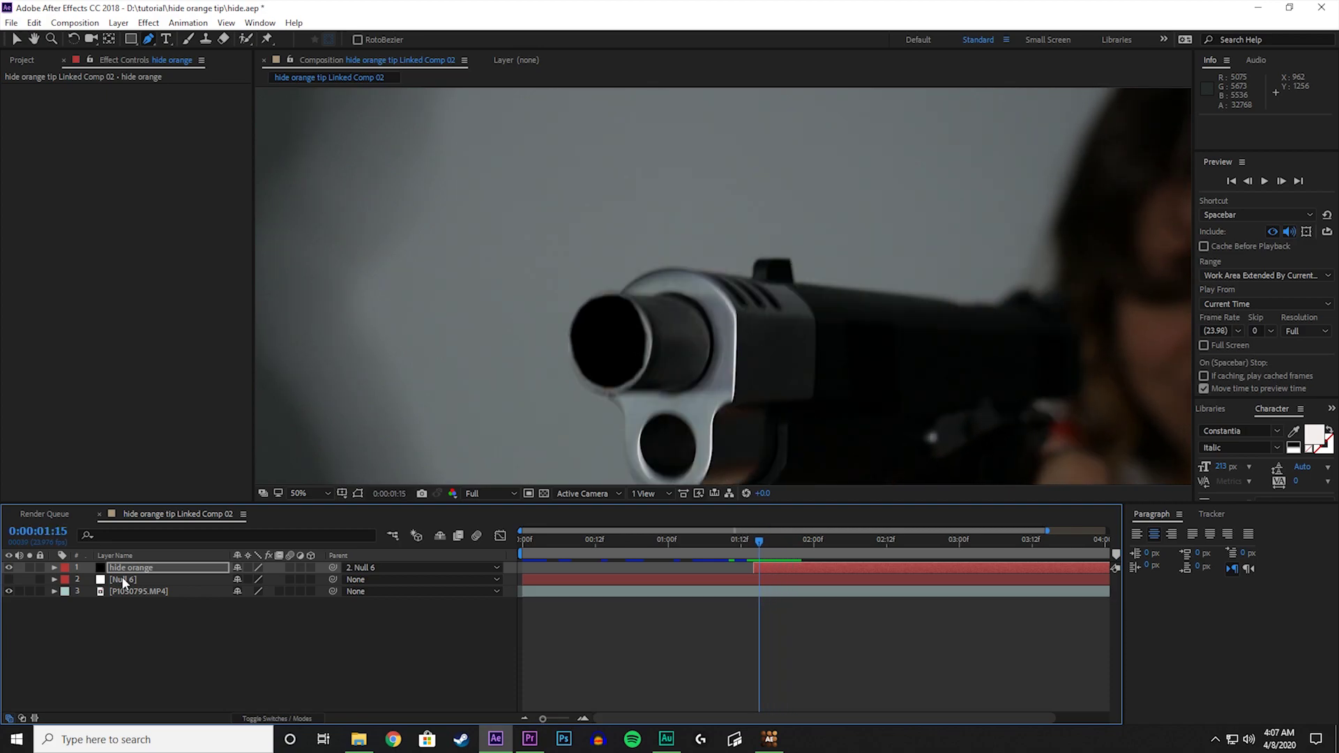
key("Page_Down")
key("Page_Up")
key("Page_Up")
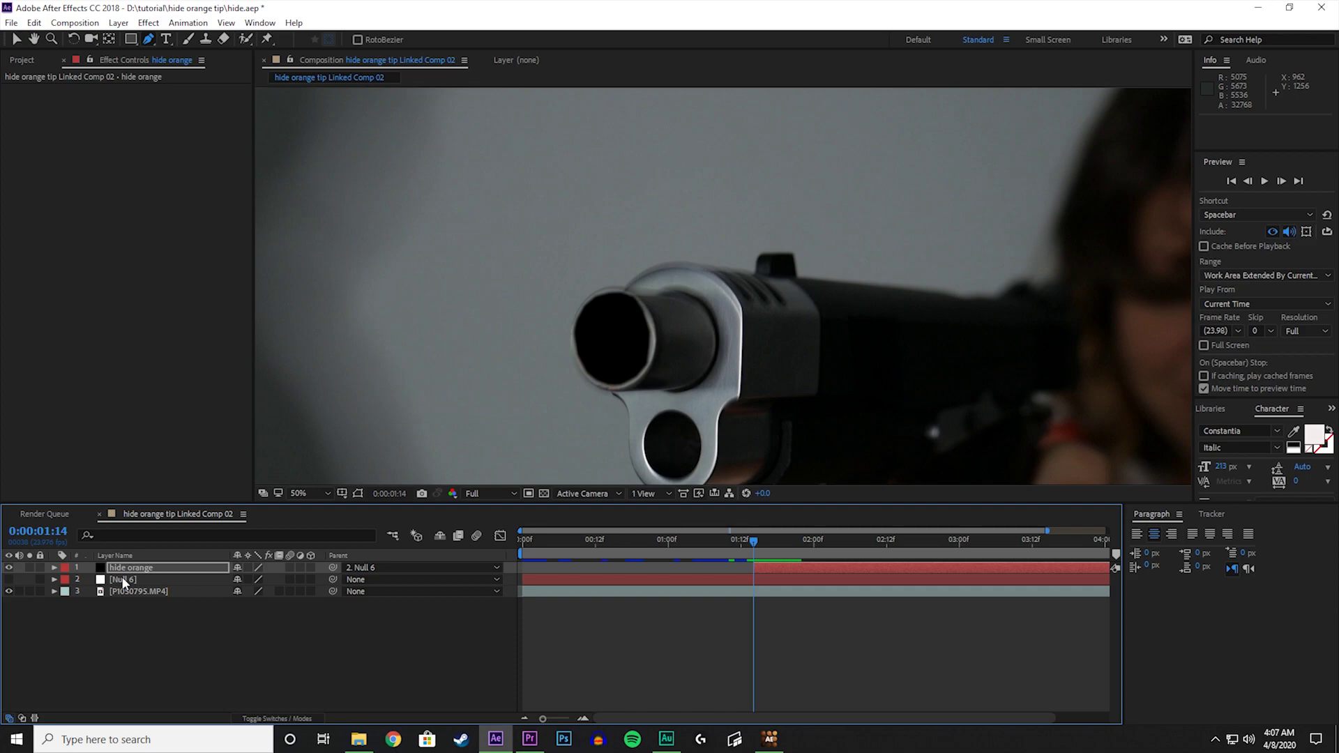
key("Page_Down")
key("Page_Down")
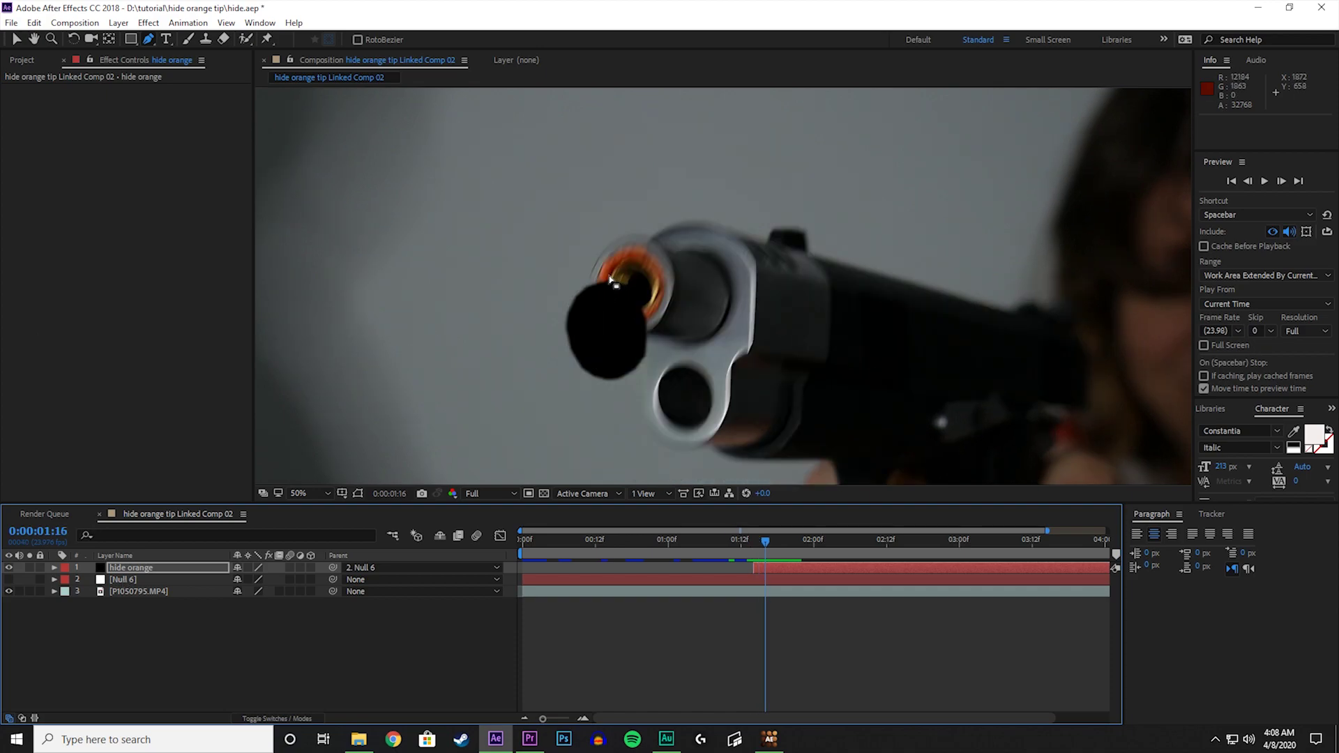
key("v")
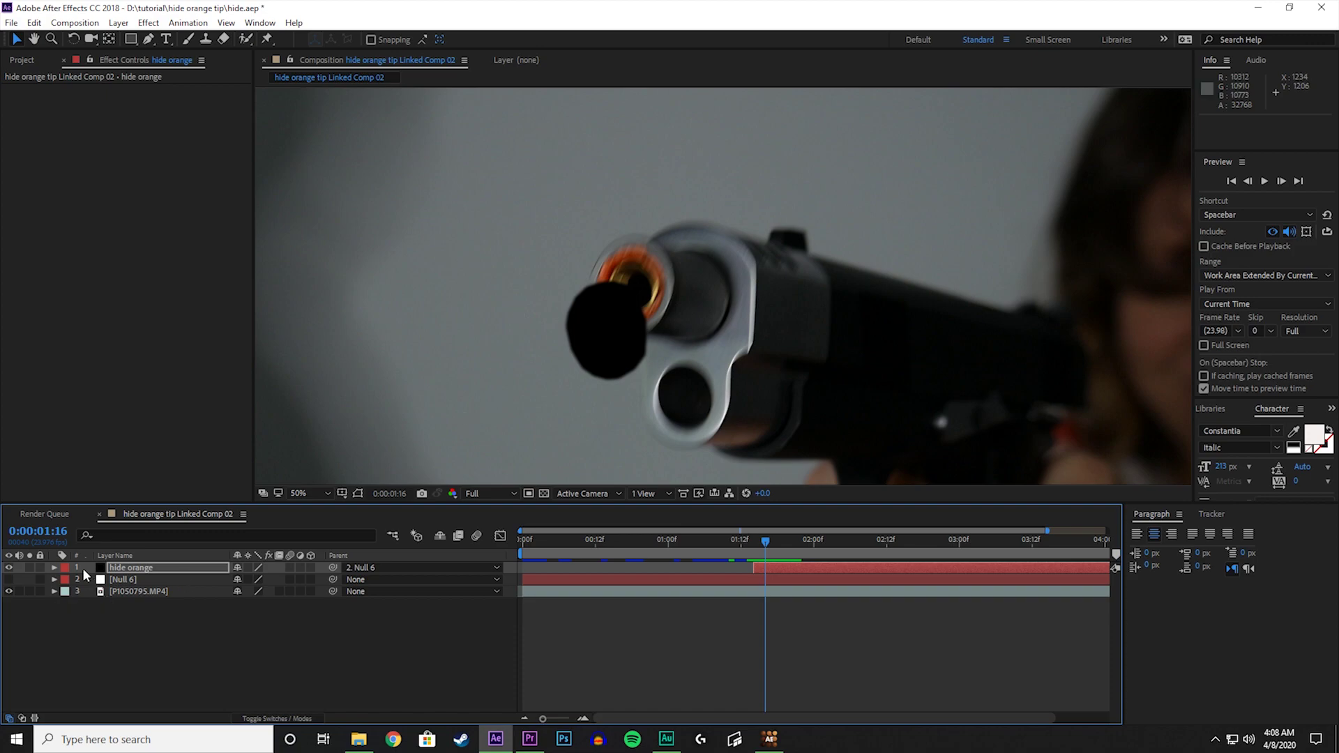
- Add a Mask Path keyframe at 0:00:01:15, then step to 0:00:01:16
left_click(55, 567)
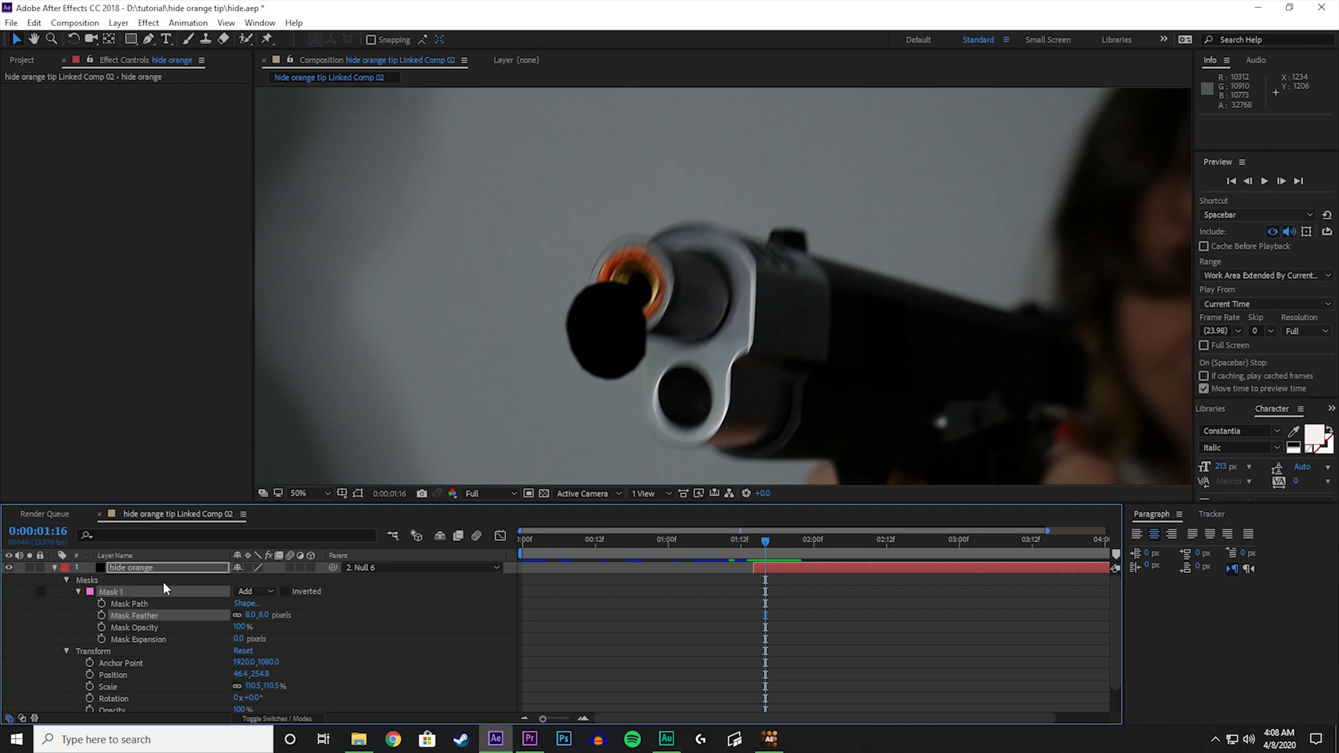
key("Page_Up")
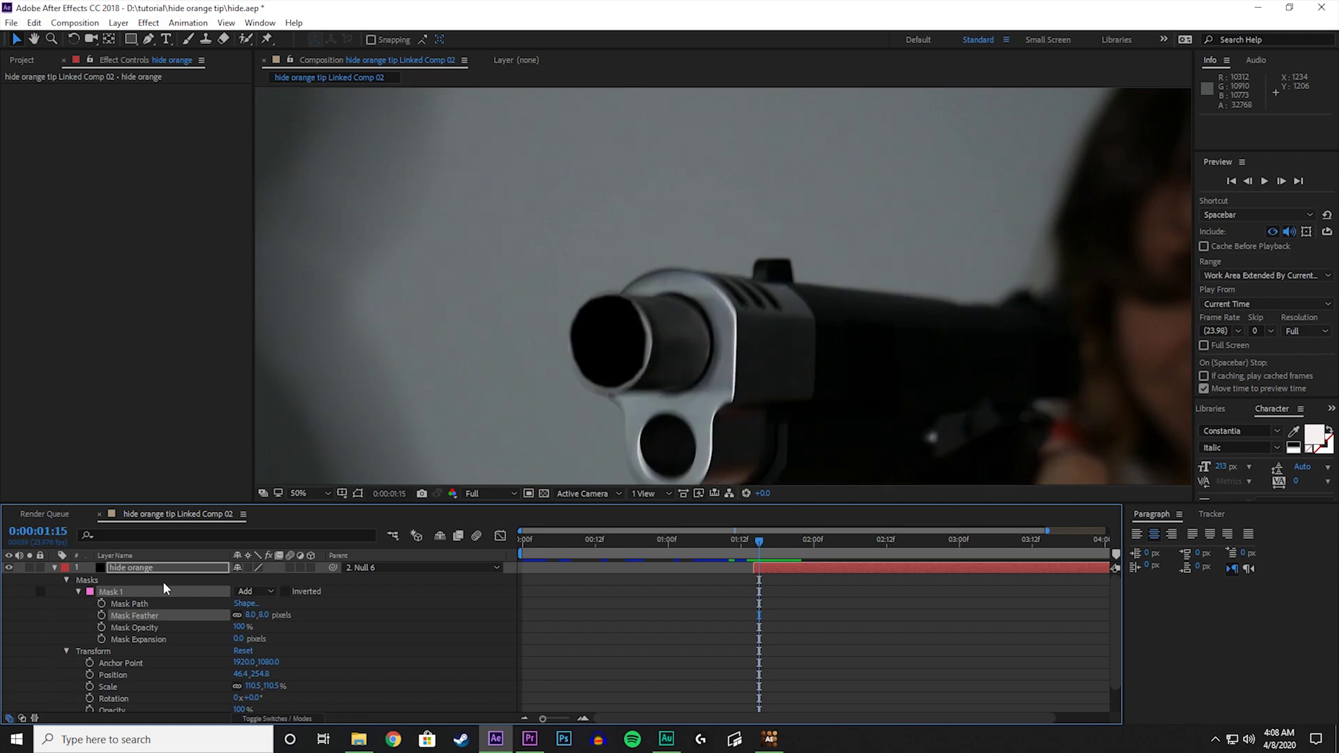
left_click(101, 604)
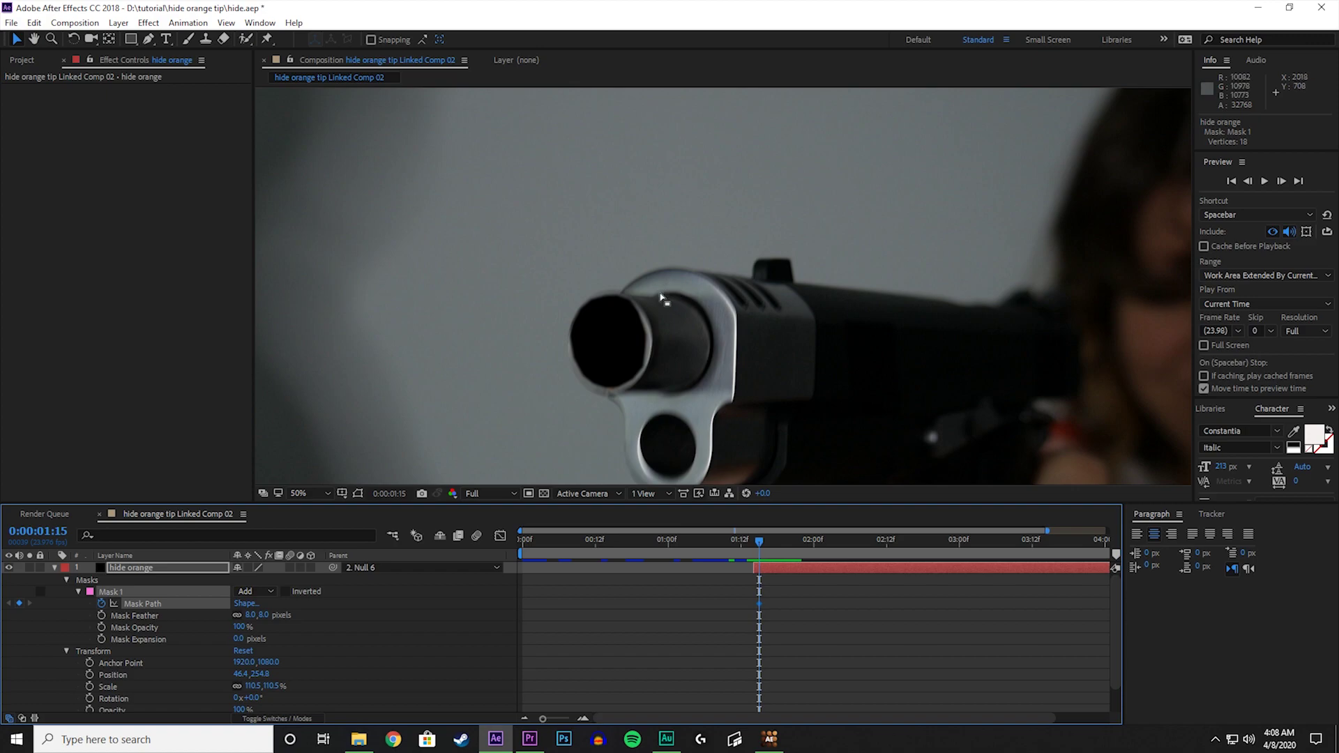
key("Page_Down")
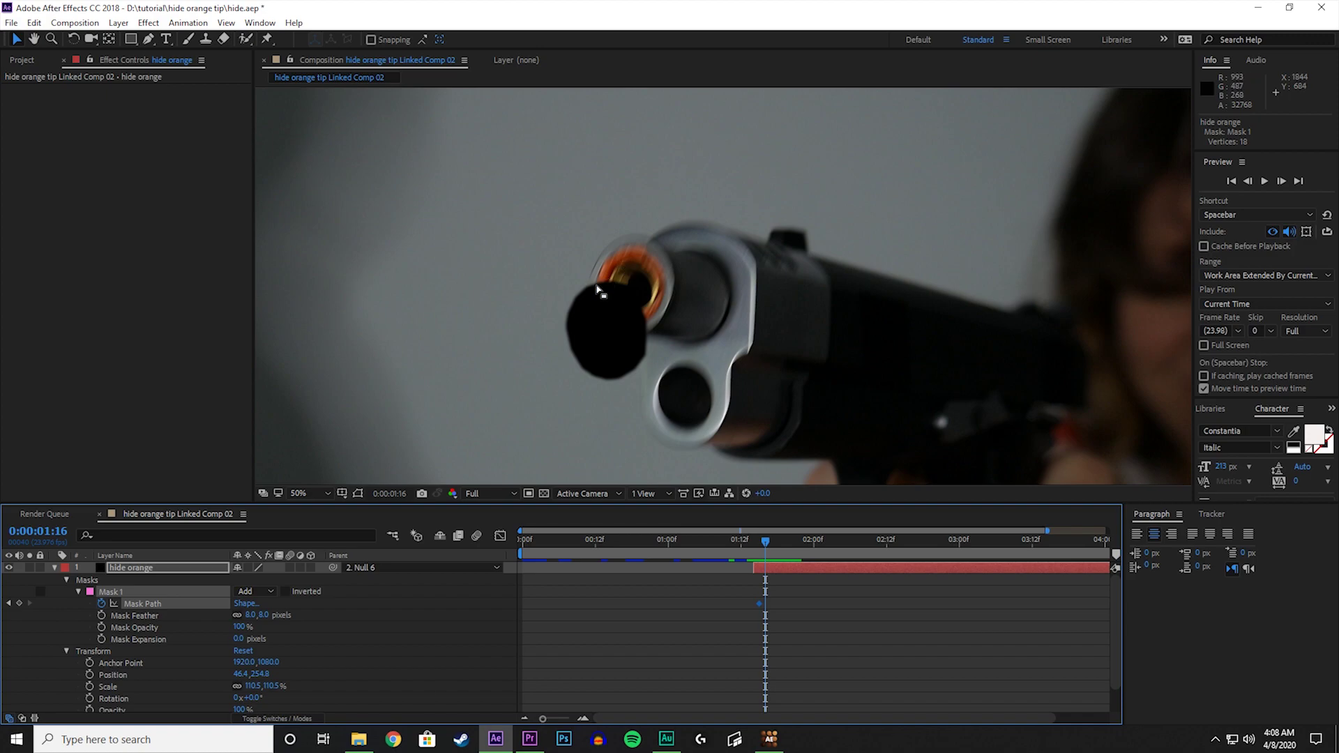
- At 100% zoom with the mask outline shown, pull Mask 1's top and right vertices over the orange ring
key("period")
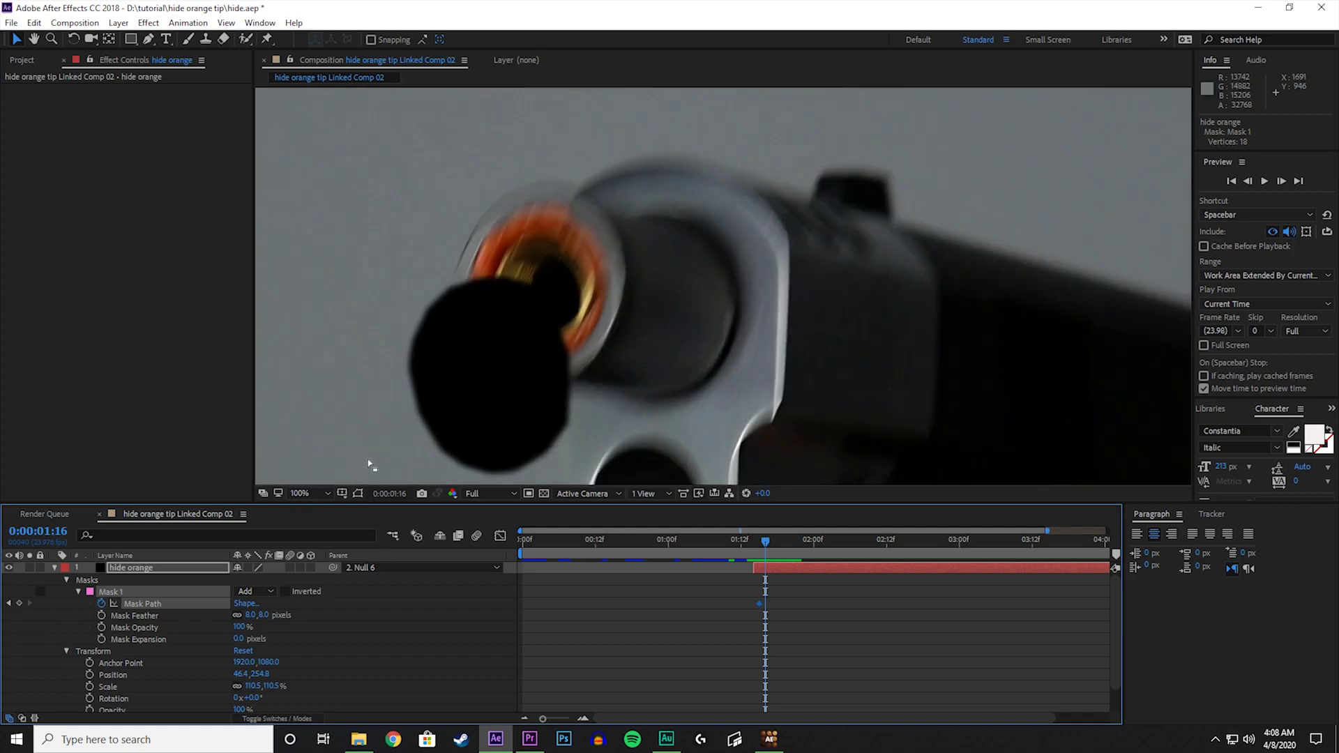
left_click(357, 494)
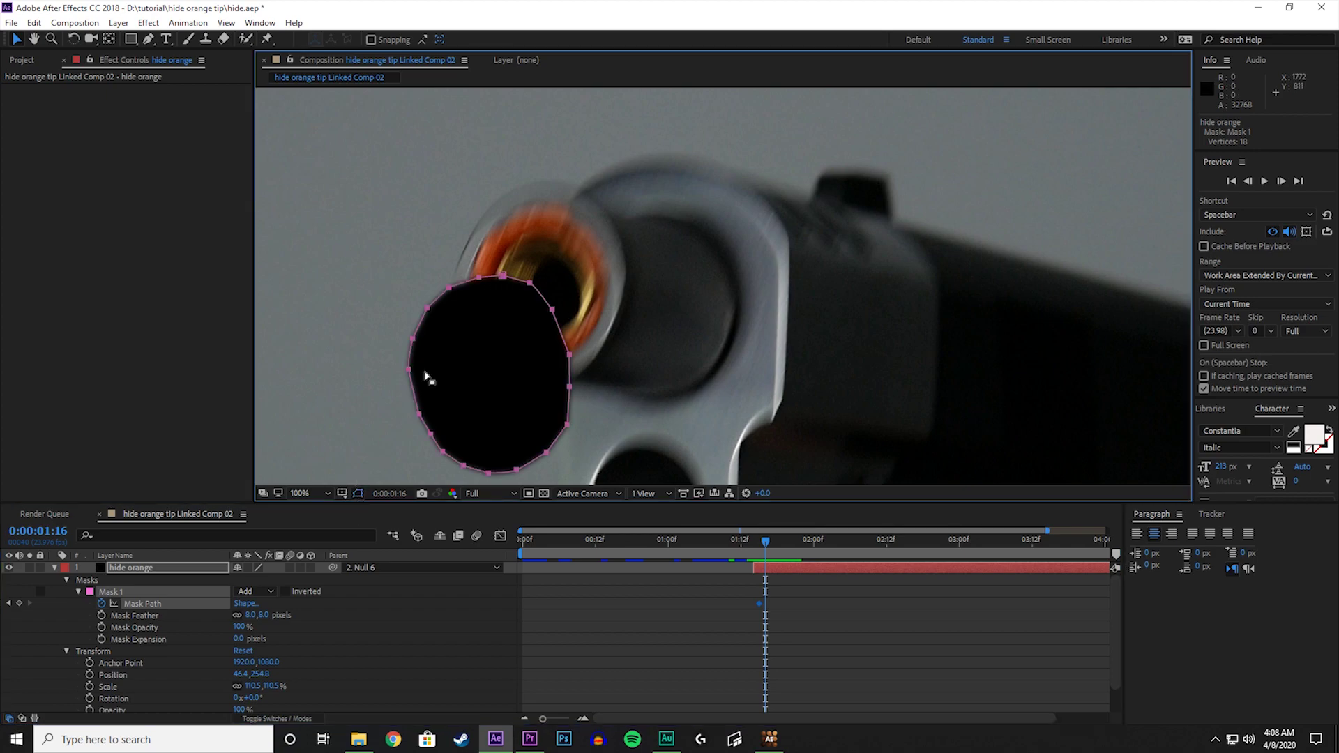
left_click(336, 306)
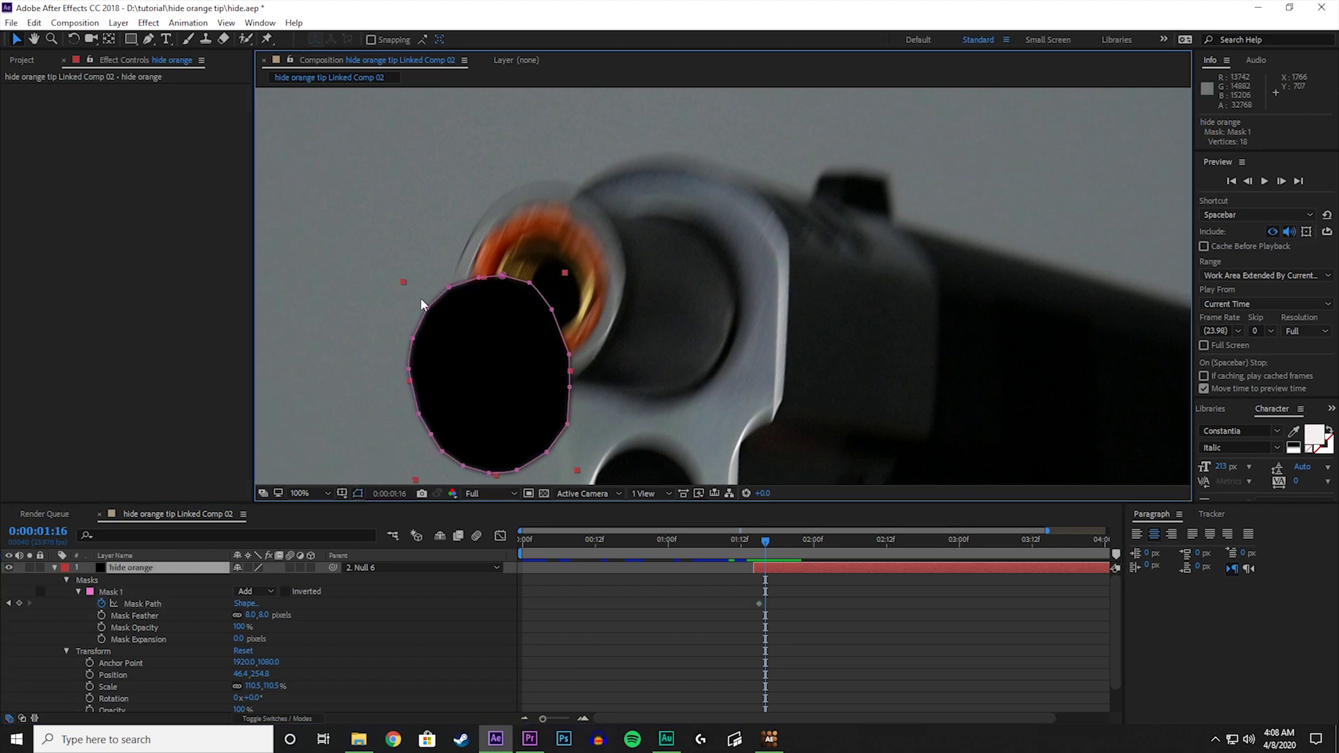
left_click_drag(502, 278, 537, 193)
left_click_drag(539, 263, 565, 198)
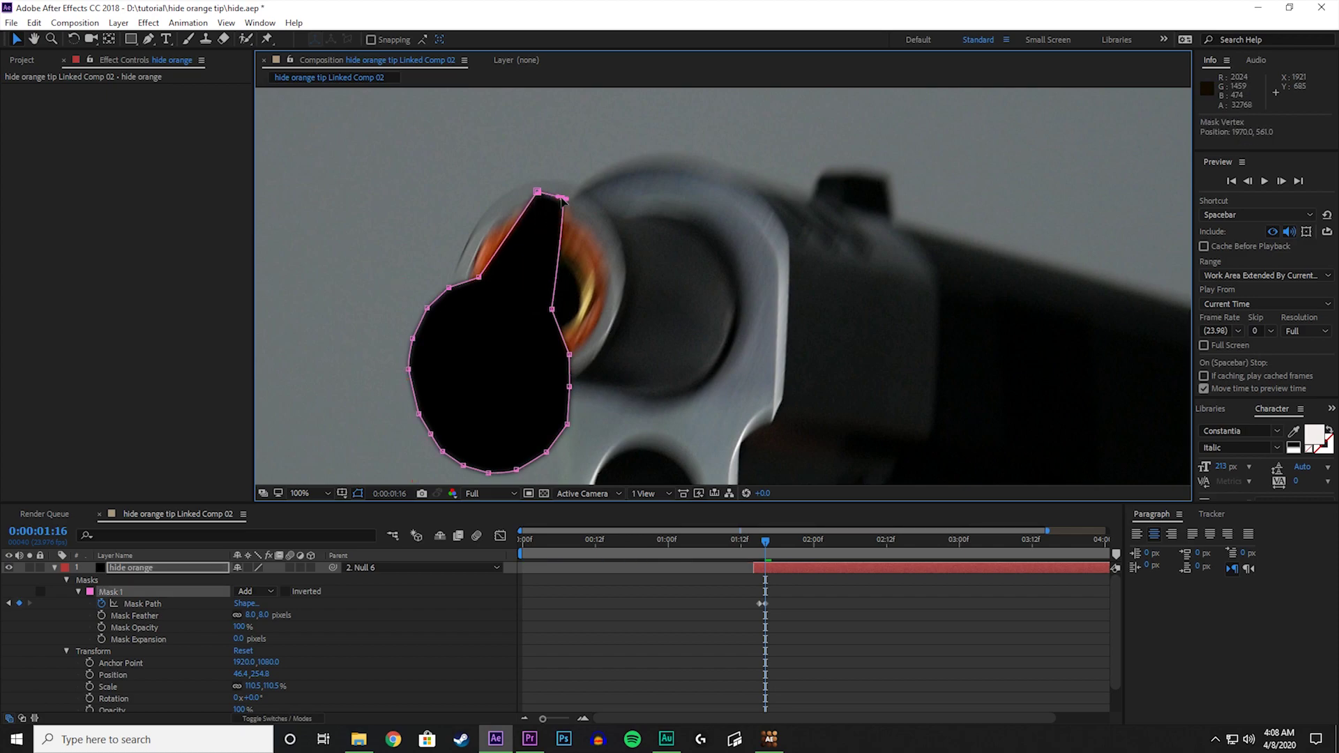
left_click_drag(551, 309, 599, 219)
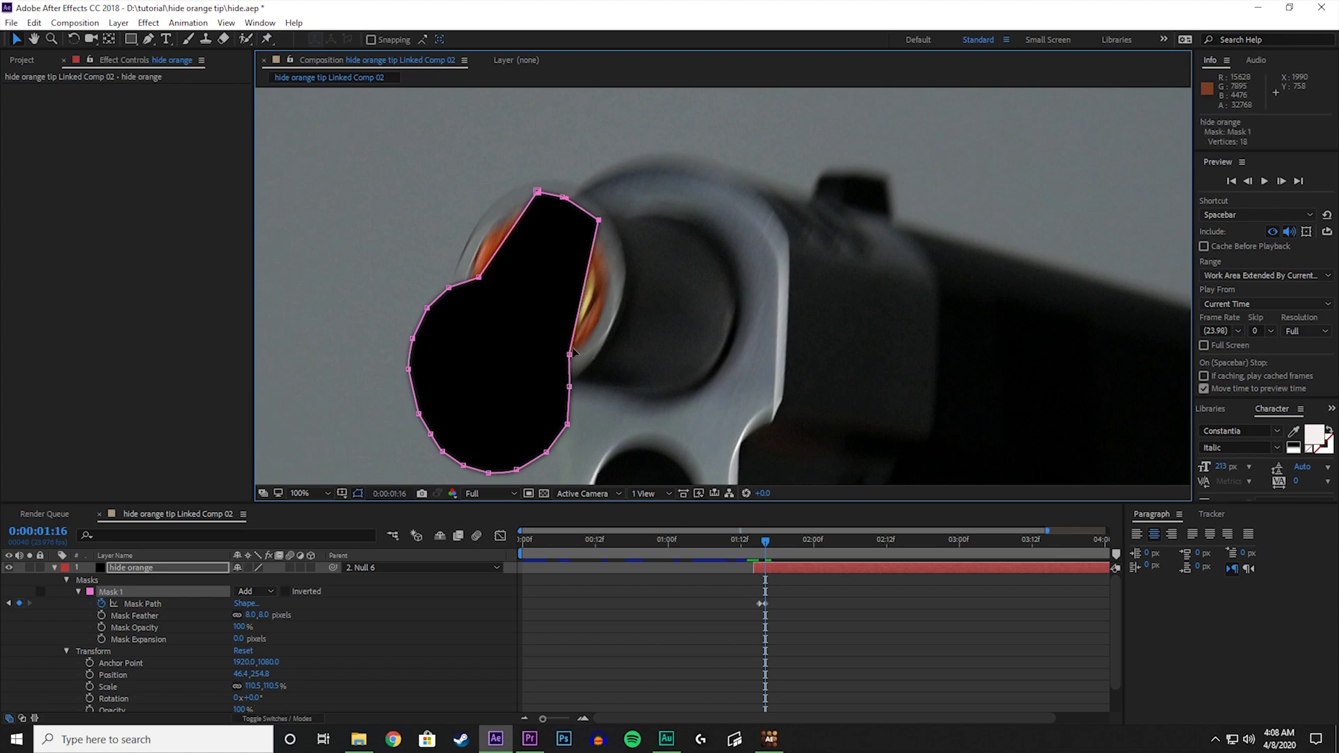
left_click_drag(569, 354, 616, 275)
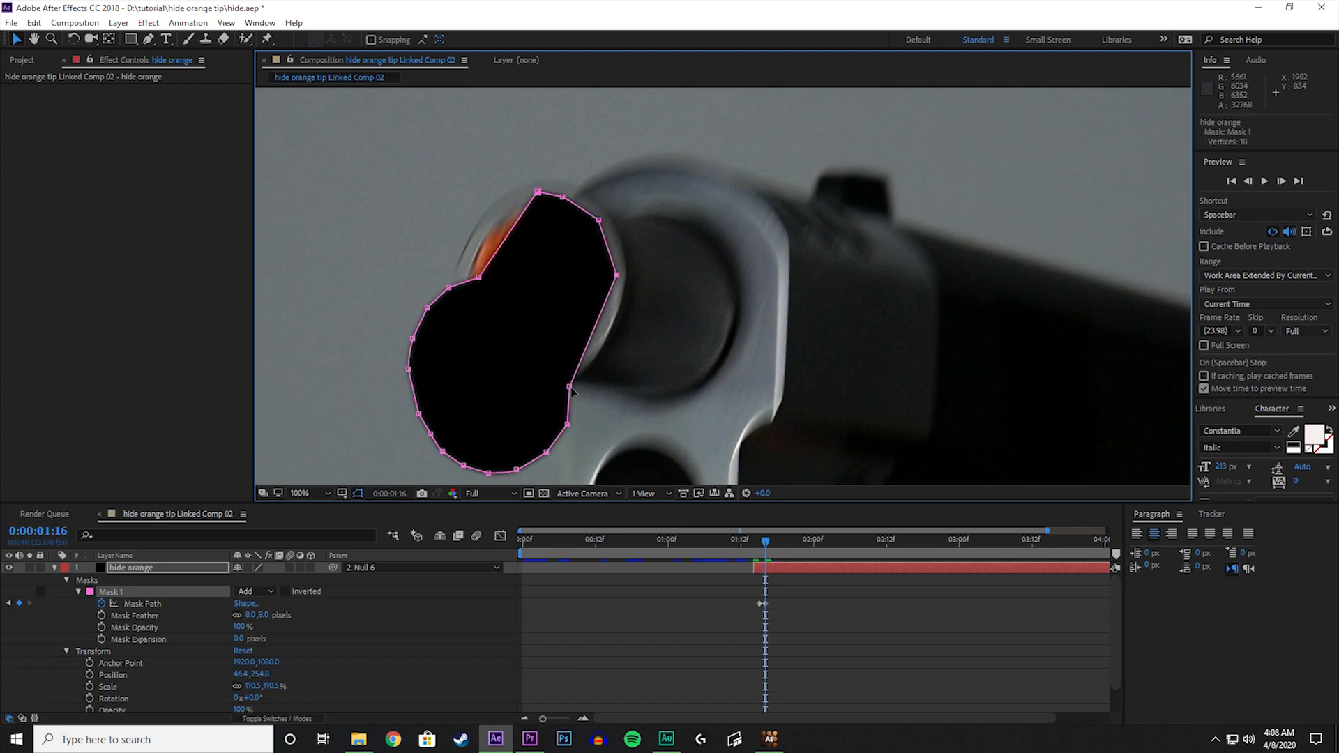
left_click_drag(569, 386, 587, 352)
- Lower the layer opacity and pull the mask's left-side vertices in to hug the ring
scroll(221, 653, "down", 2)
left_click_drag(241, 682, 209, 682)
left_click_drag(478, 278, 504, 201)
left_click_drag(450, 286, 474, 243)
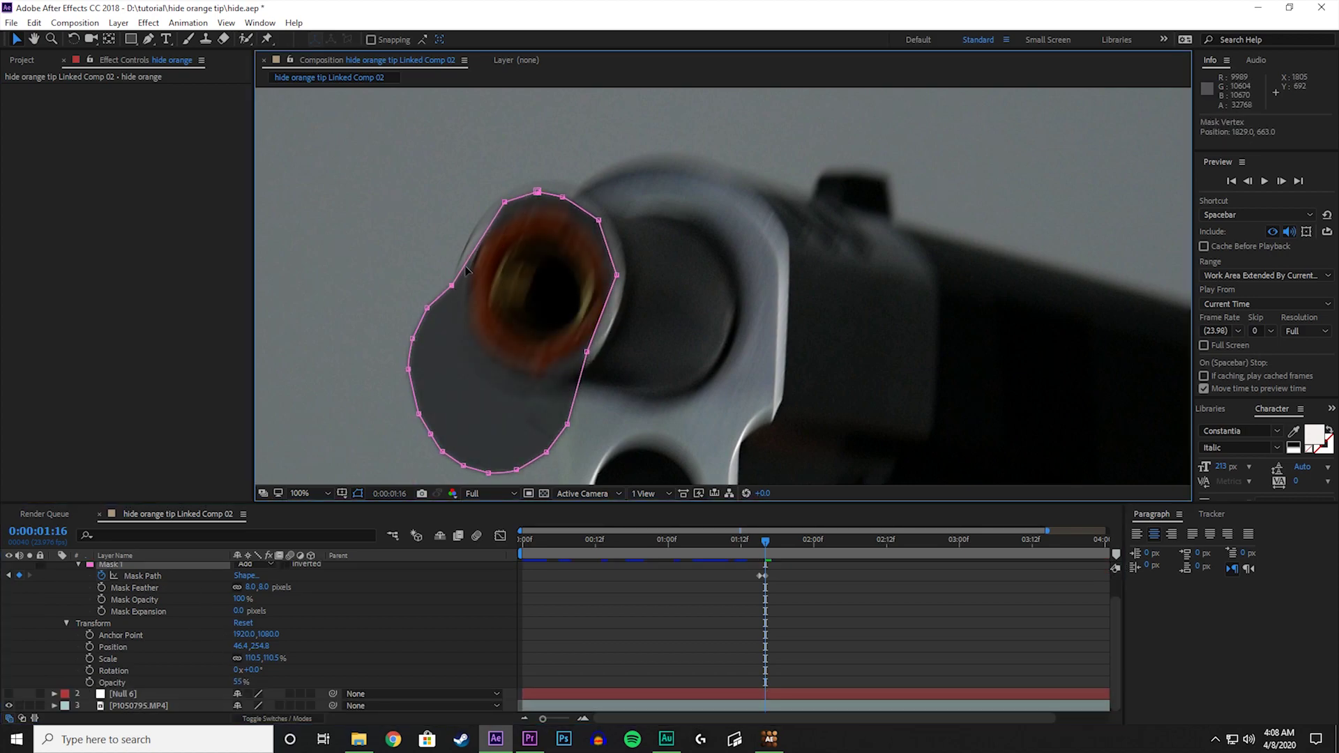
left_click_drag(427, 307, 459, 294)
left_click_drag(412, 339, 467, 315)
left_click_drag(408, 368, 469, 345)
left_click_drag(418, 412, 486, 366)
- Tuck the lower mask flap's vertices up onto the orange ring
left_click_drag(430, 434, 526, 383)
left_click_drag(463, 465, 560, 370)
left_click_drag(567, 424, 583, 366)
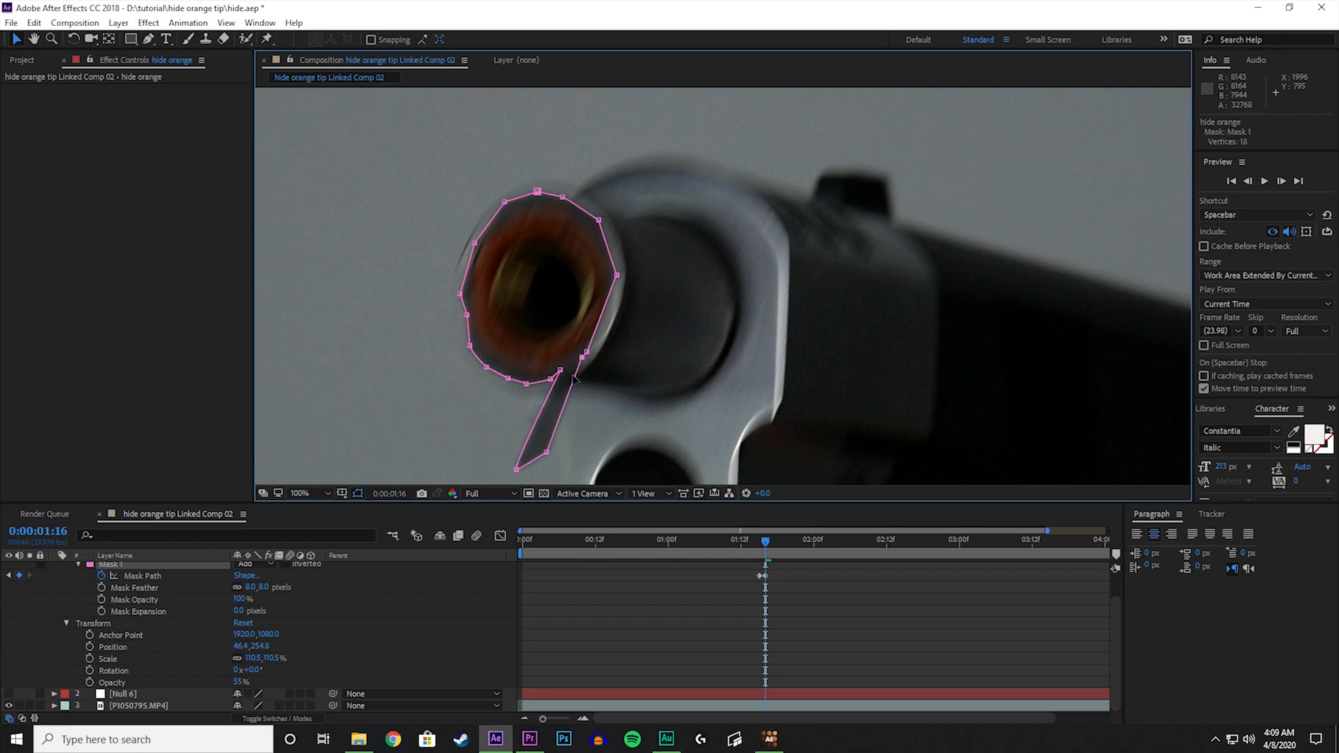
left_click_drag(546, 451, 572, 377)
left_click_drag(516, 470, 562, 373)
- Check coverage, smooth the lower-right mask edge along the ring, and hide the mask outlines
left_click(358, 493)
left_click(358, 493)
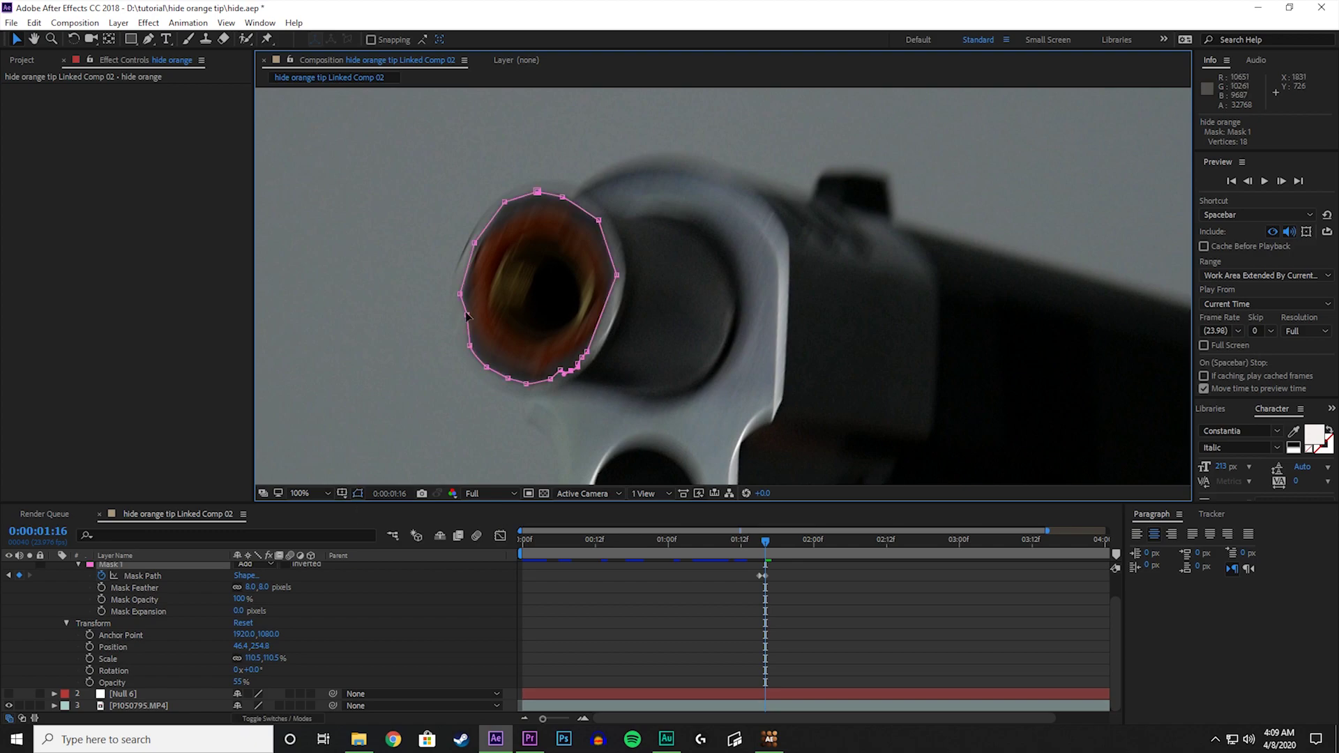
left_click(555, 376)
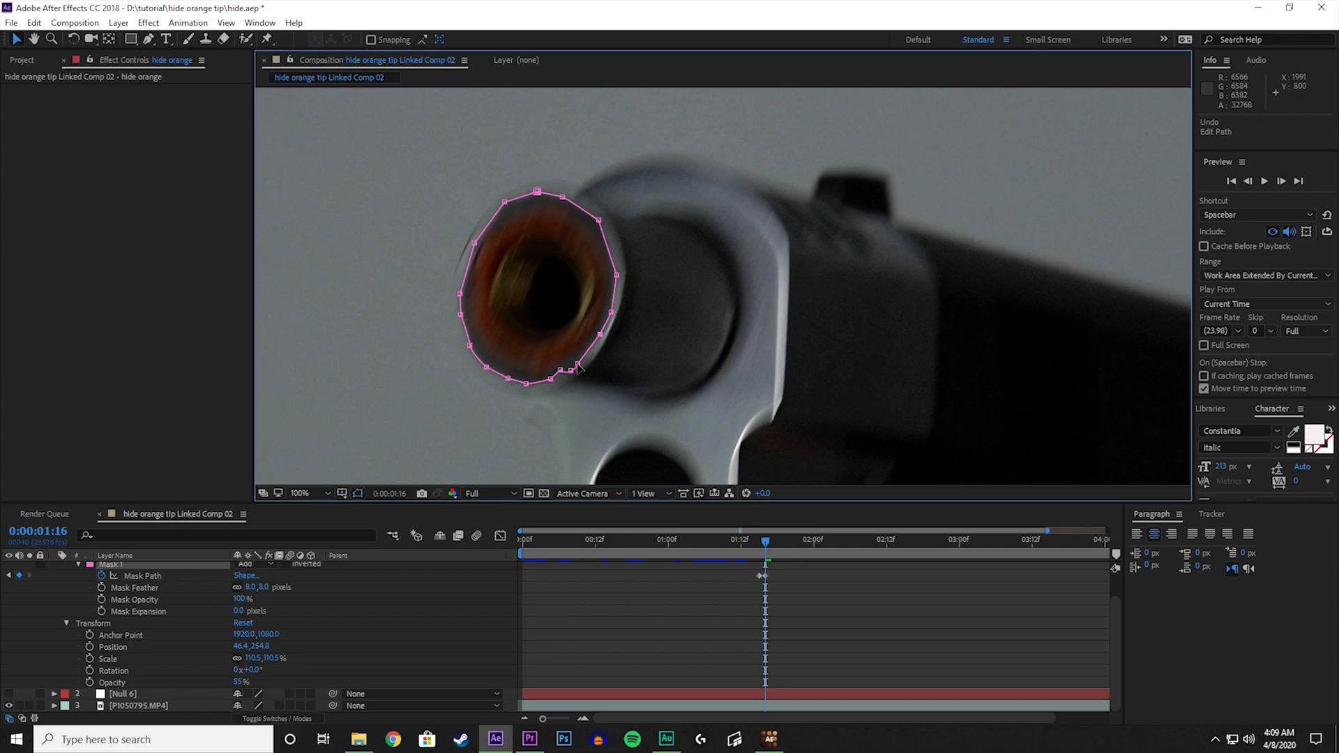
left_click_drag(579, 364, 562, 376)
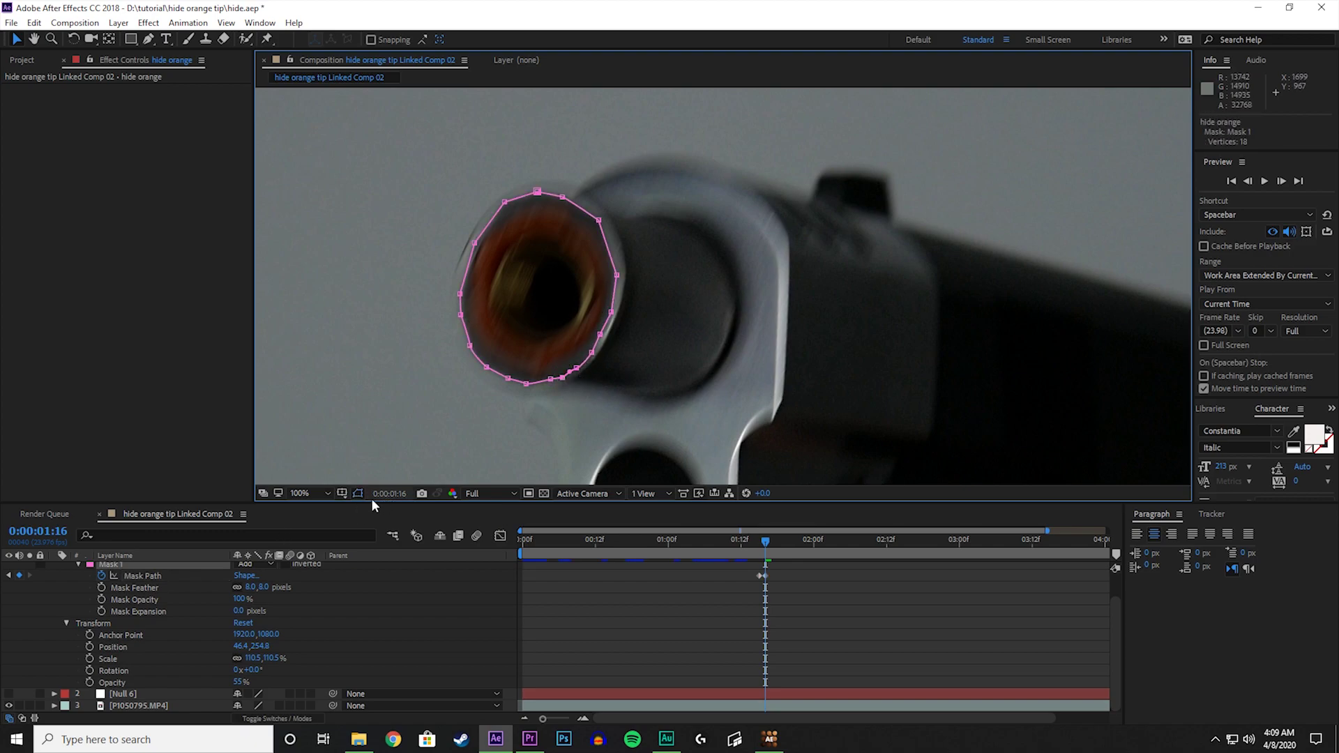
left_click(357, 493)
- Set the hide orange layer's Opacity back to 100%
left_click(241, 682)
type("100")
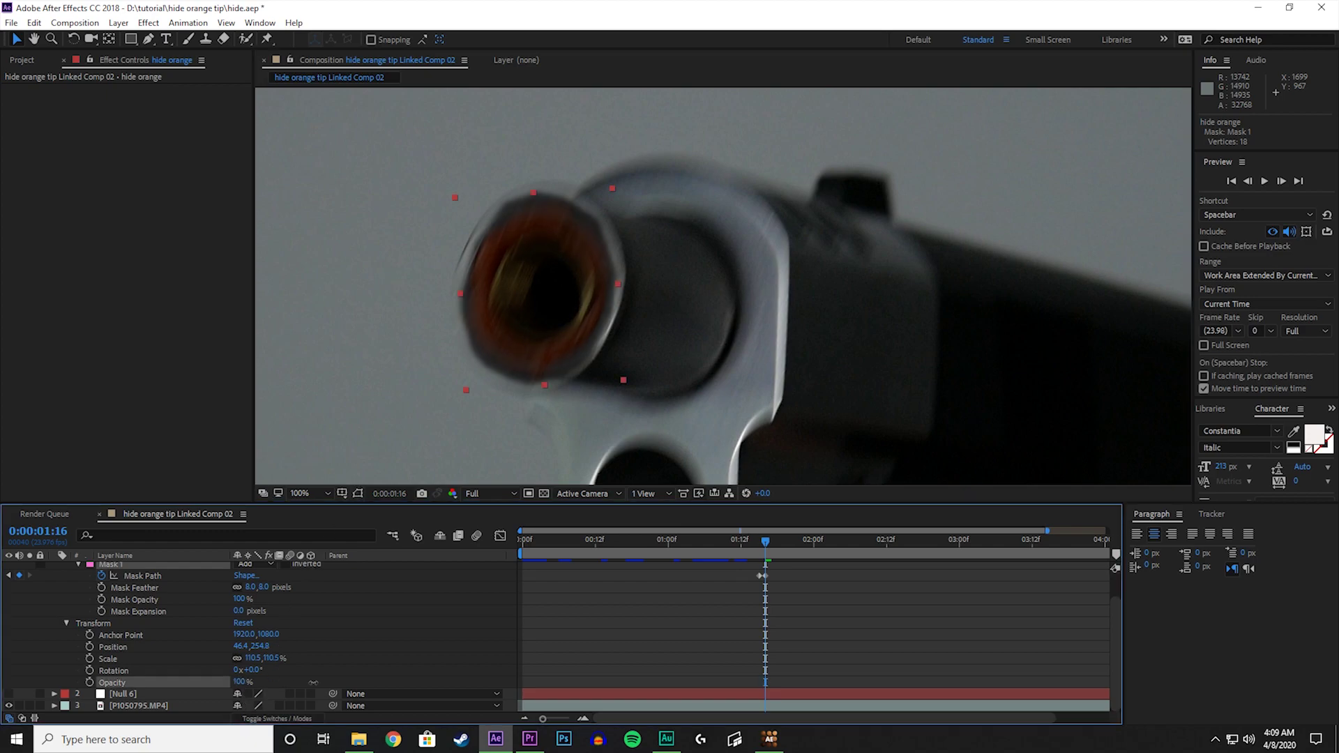
key("Return")
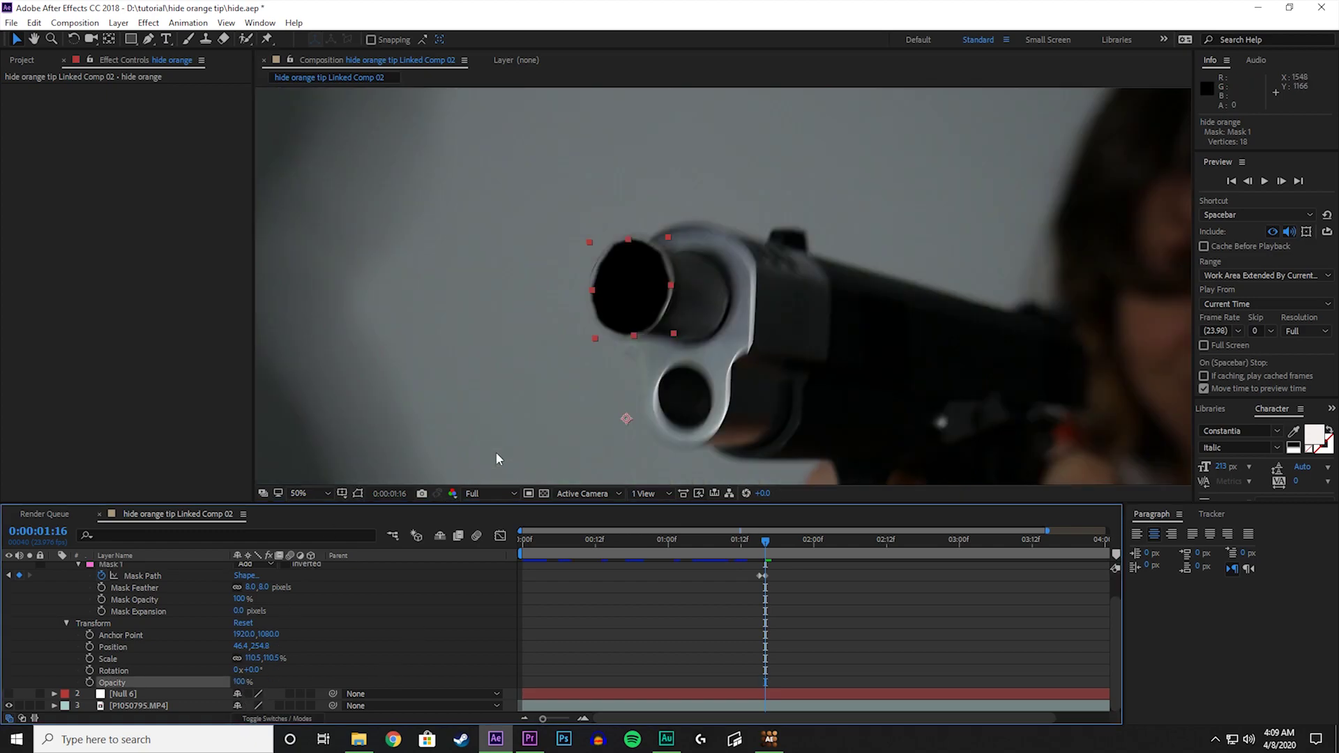
- Step frame by frame from 0:00:01:15 to 0:00:02:04, checking the tracked mask covers the tip
key("space")
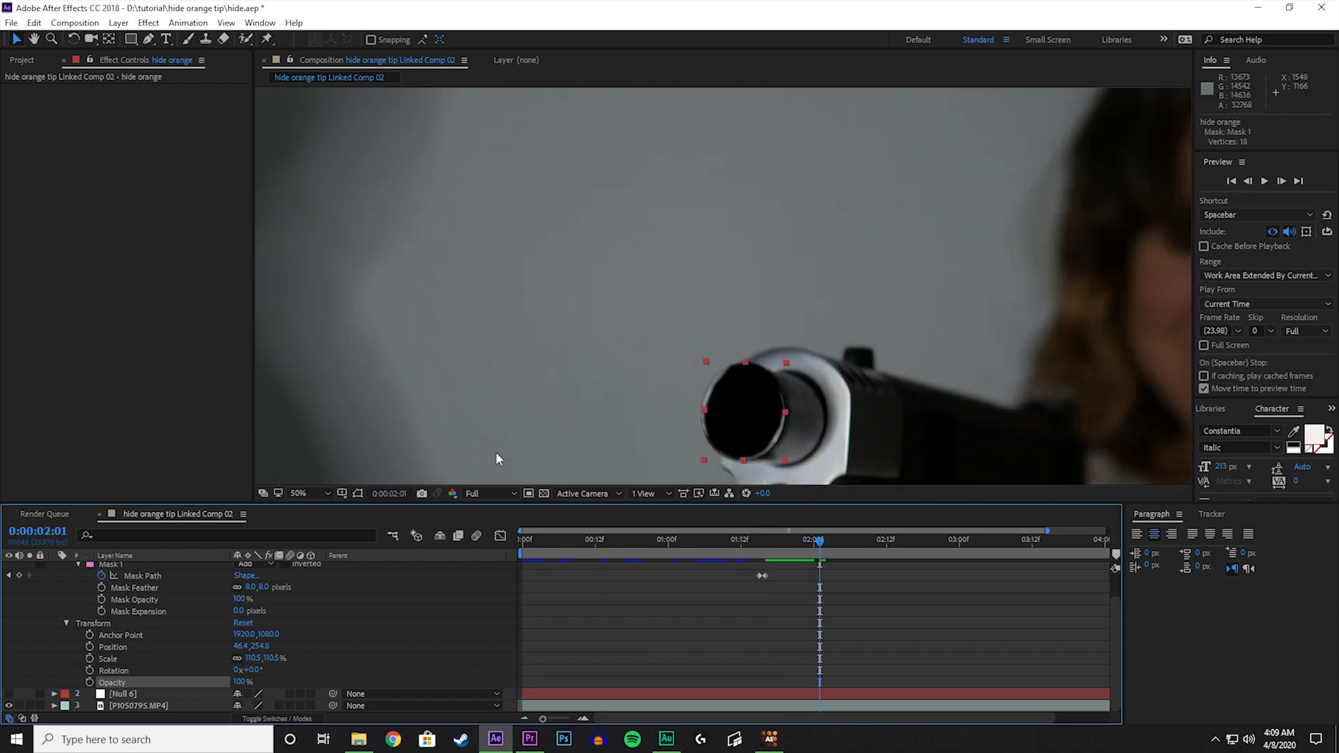
left_click(759, 545)
scroll(760, 387, "down", 2)
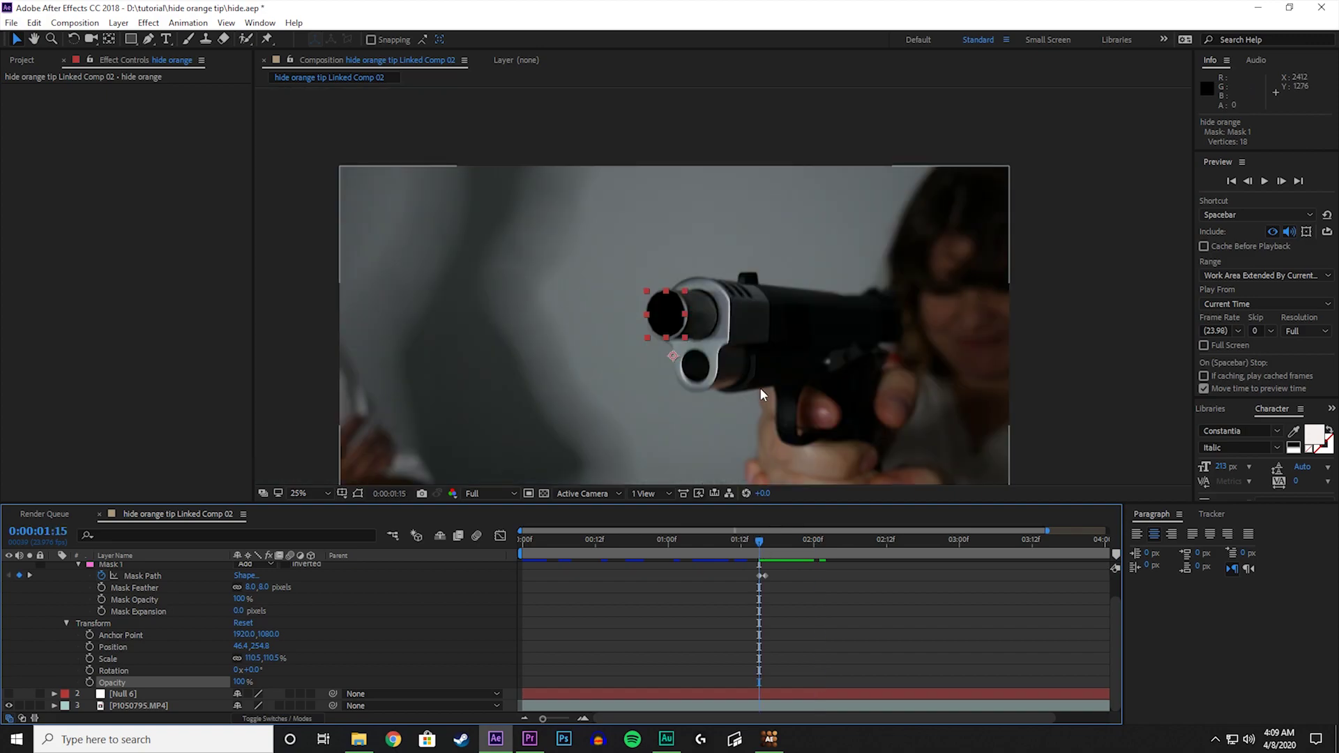
key("Page_Up")
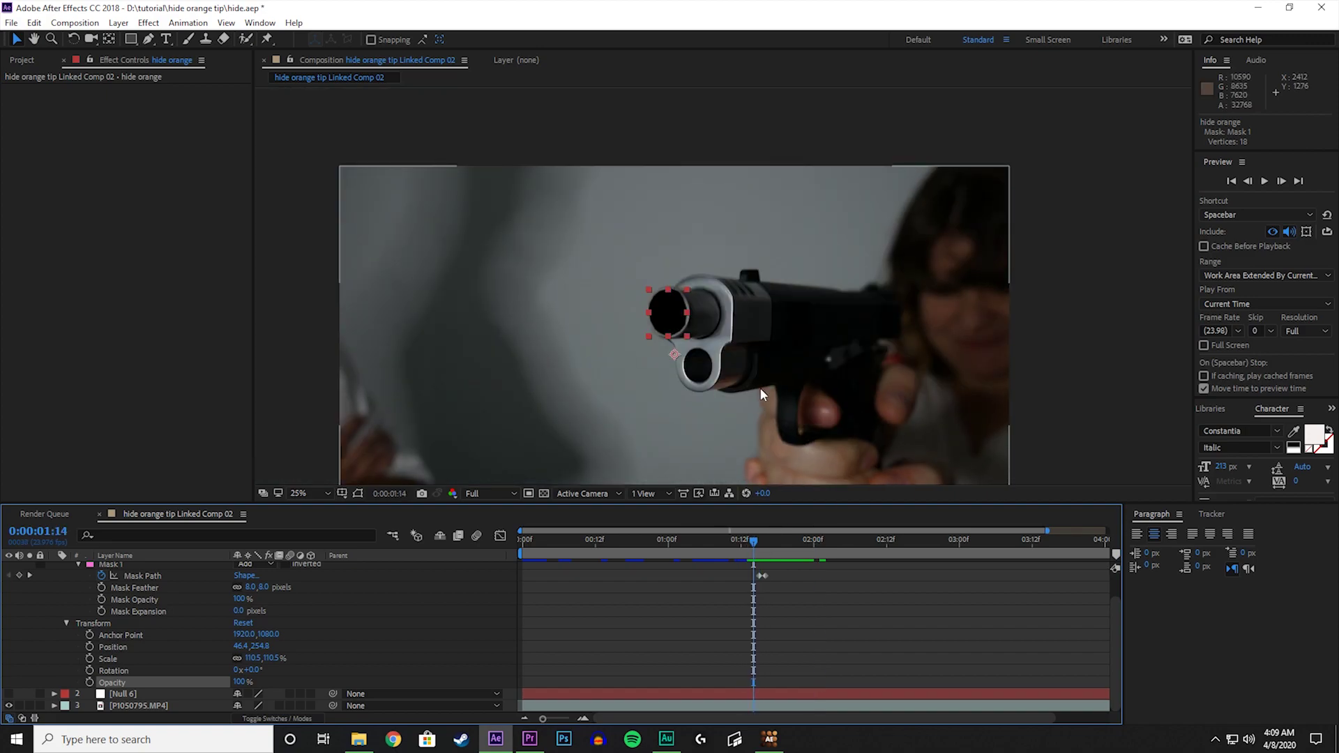
key("Page_Down")
key("Page_Down")
key("Page_Down")
key("Page_Down")
key("Page_Down")
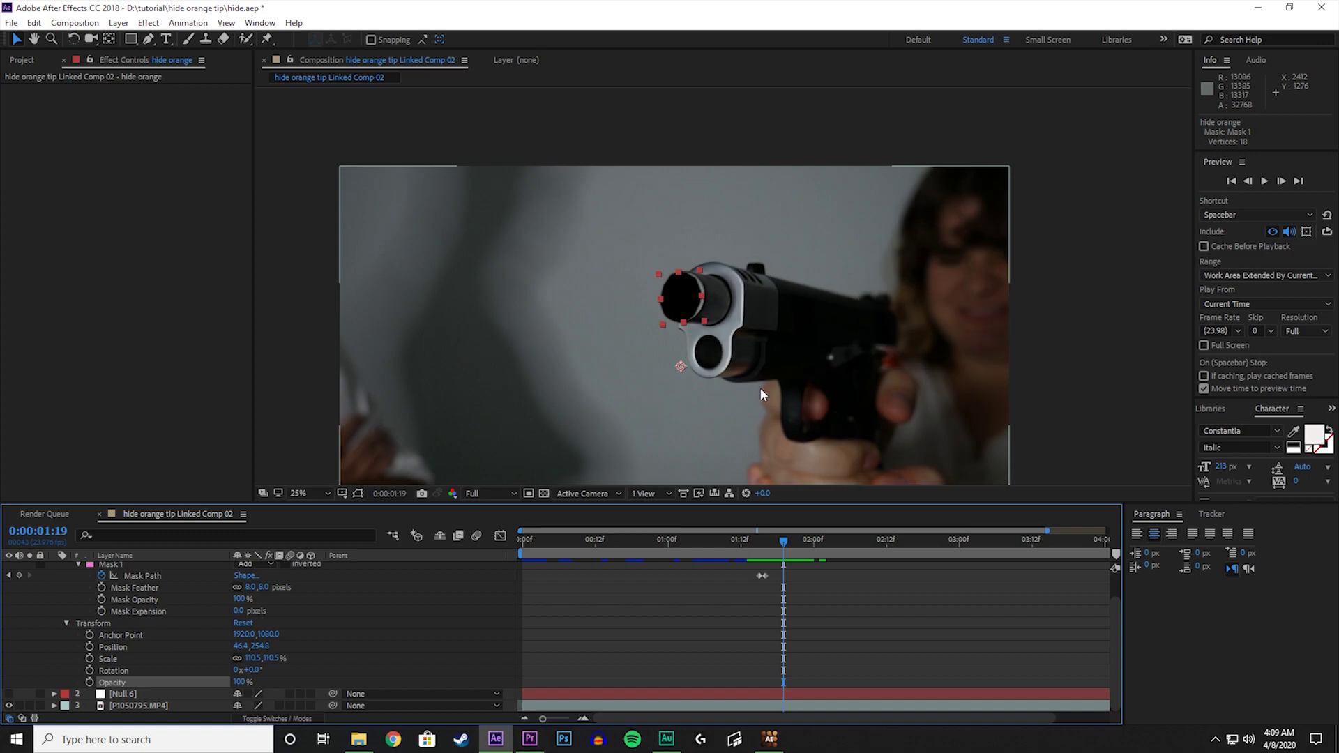
key("Page_Down")
key("Page_Down")
key("Page_Down")
key("Page_Down")
key("Page_Down")
key("Page_Down")
key("Page_Down")
key("Page_Down")
key("Page_Down")
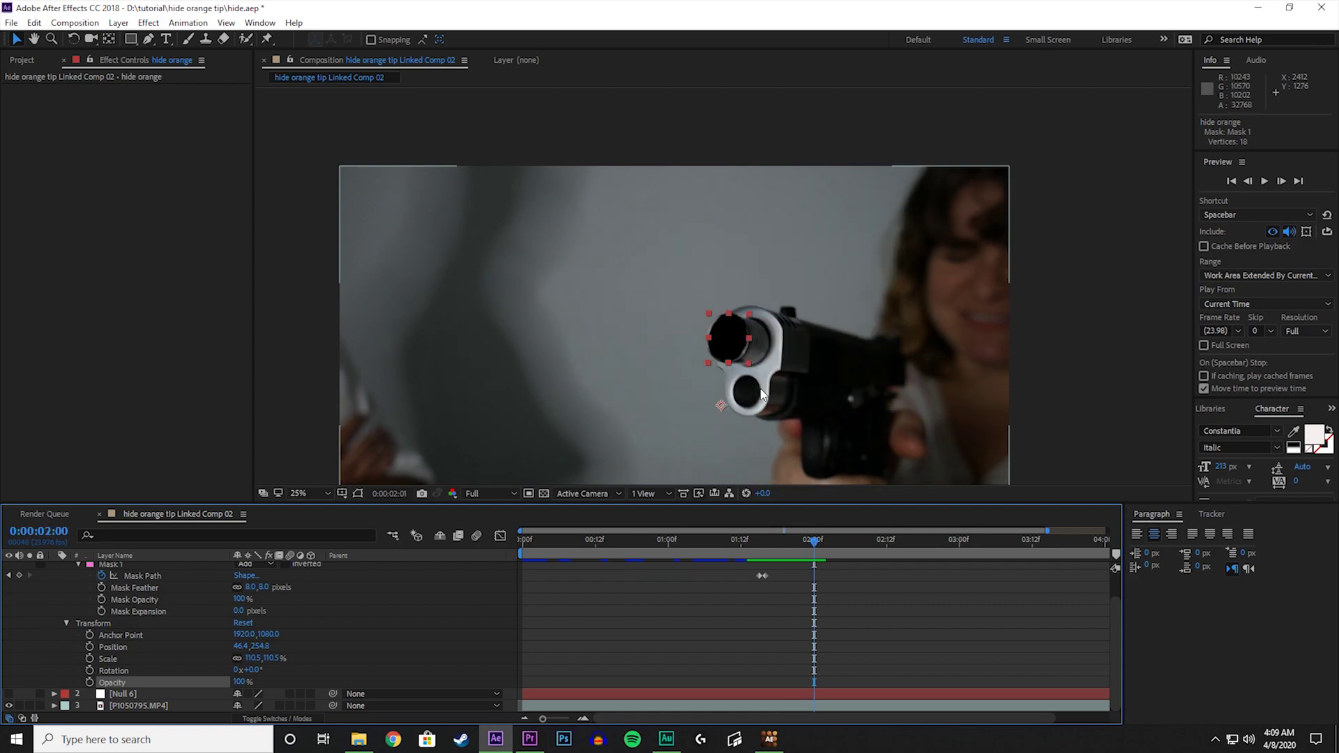
key("Page_Down")
key("Page_Down")
key("Page_Down")
key("Page_Down")
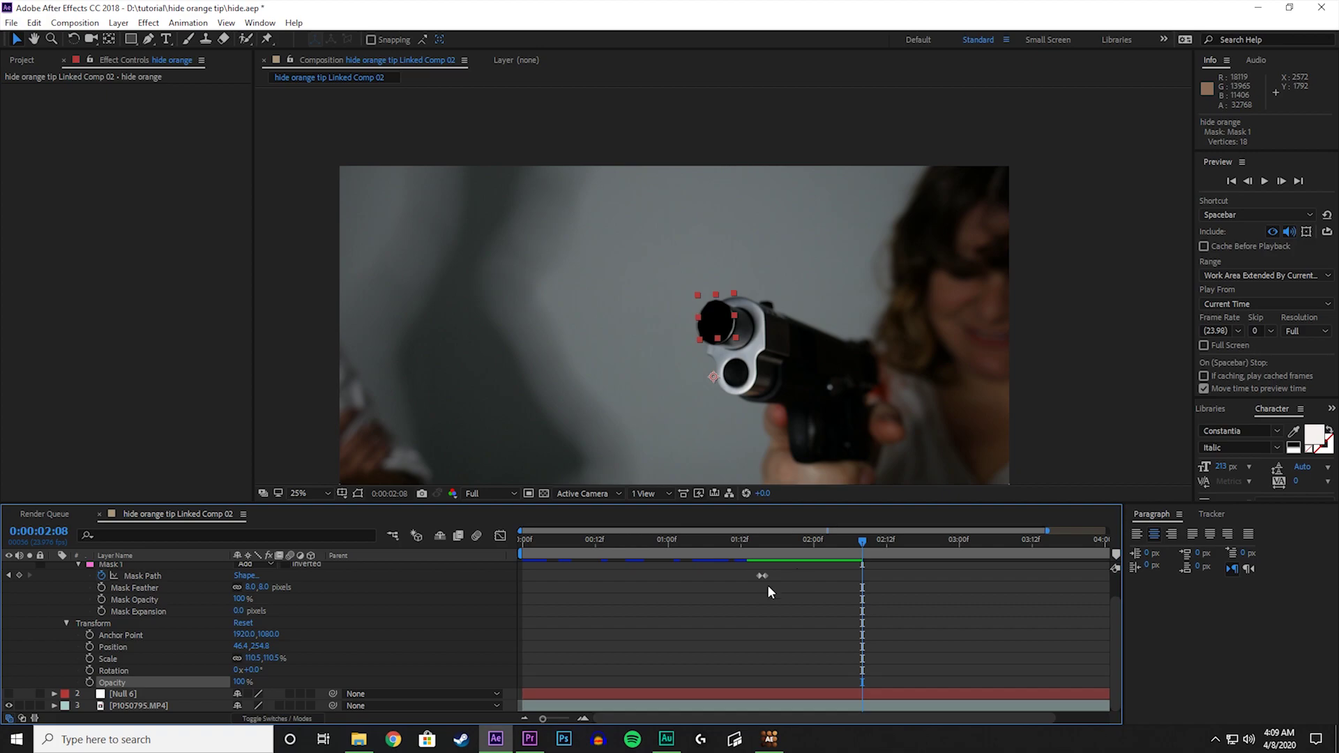
- Play a preview of the shot and stop on the close-up hand-and-gun frame
key("space")
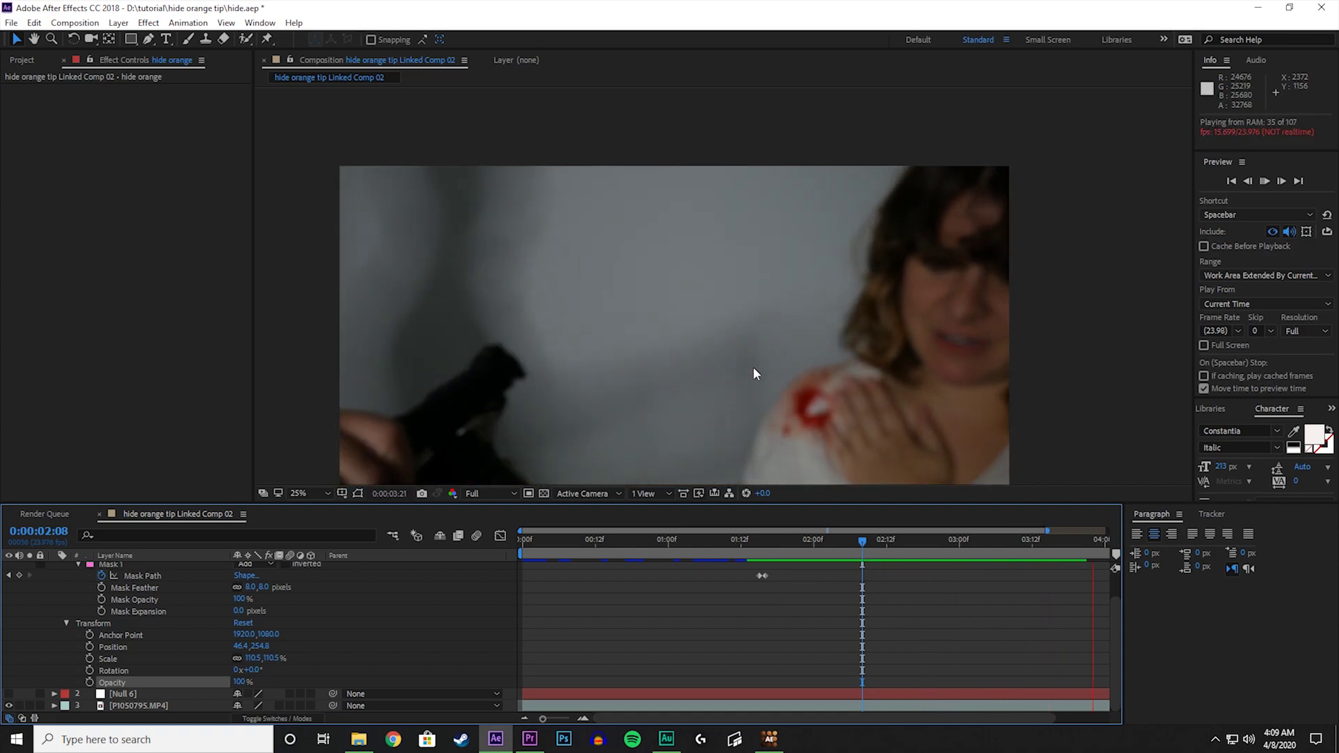
left_click(1006, 540)
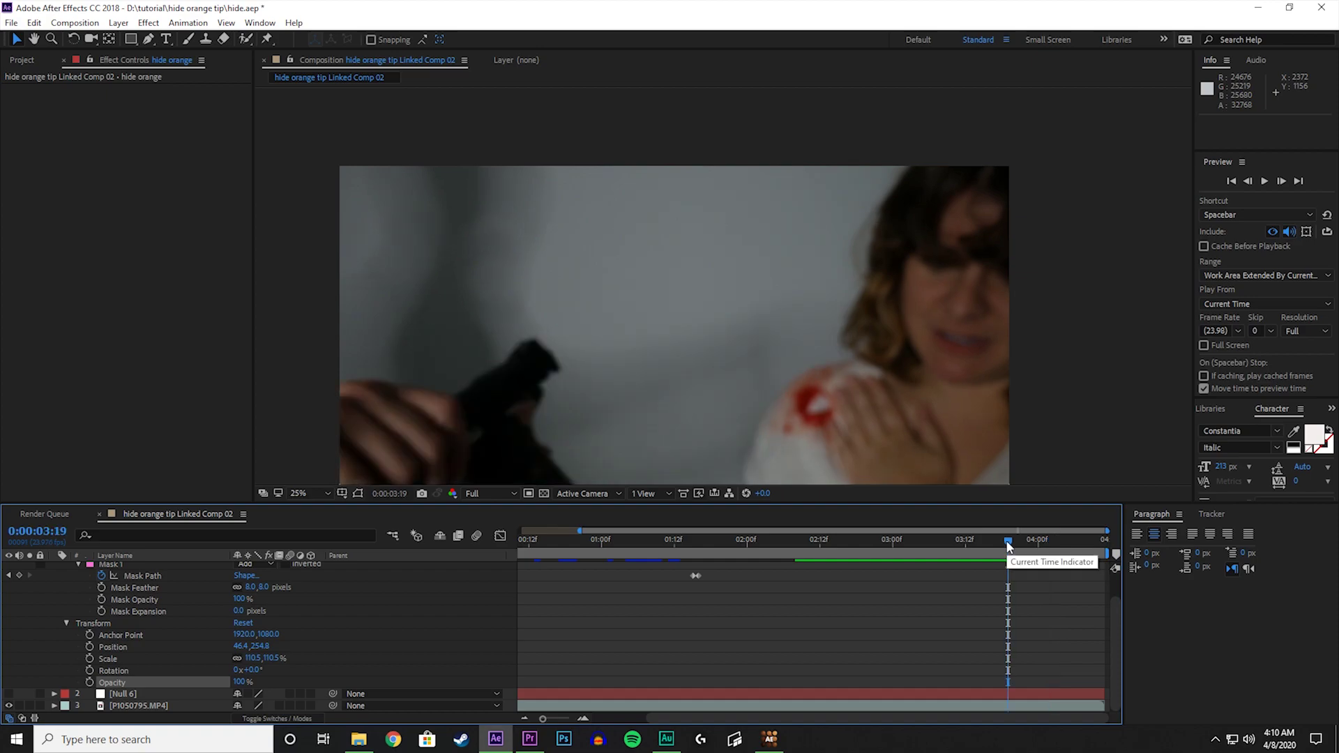
key("Page_Up")
key("Page_Up")
key("Page_Up")
key("Page_Up")
key("Page_Up")
key("Page_Up")
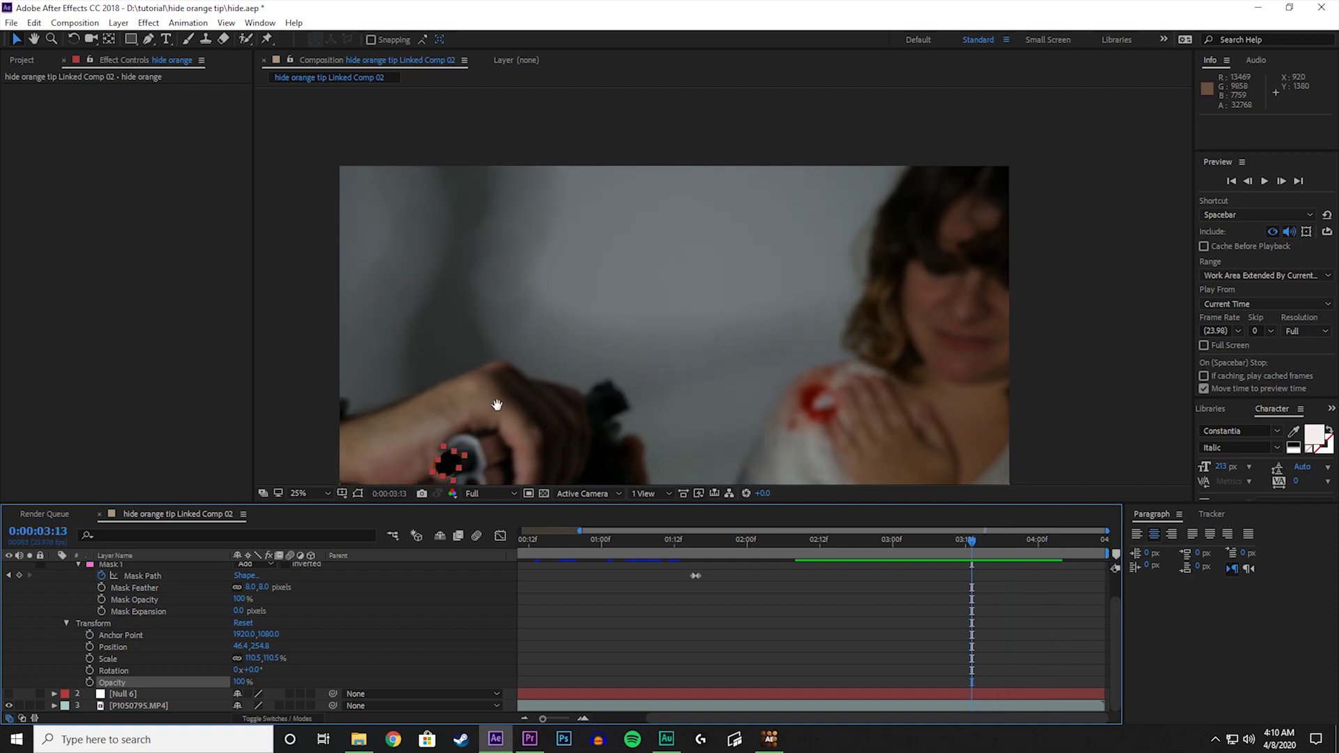
- Centre the gun barrel in the viewer and step back to 0:00:03:09
scroll(495, 401, "up", 2)
left_click_drag(495, 394, 690, 221)
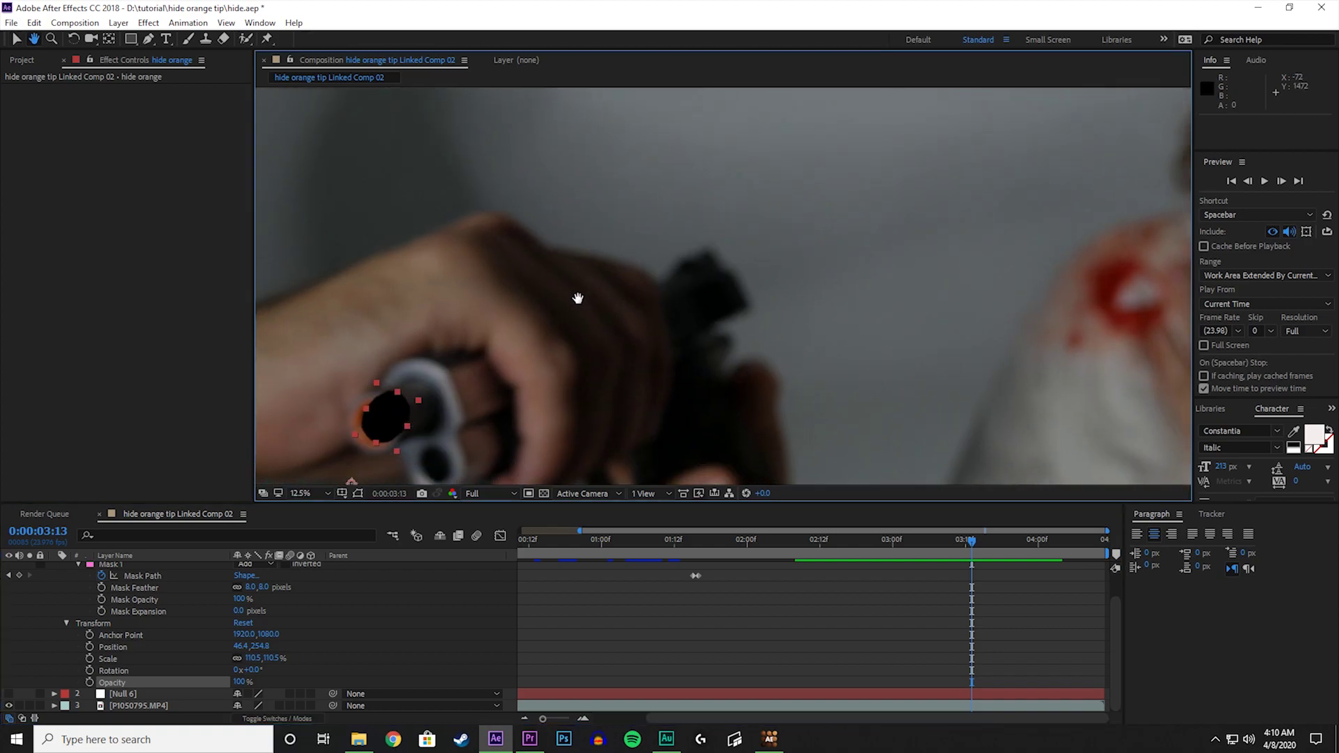
scroll(578, 301, "down", 6)
left_click_drag(754, 239, 711, 231)
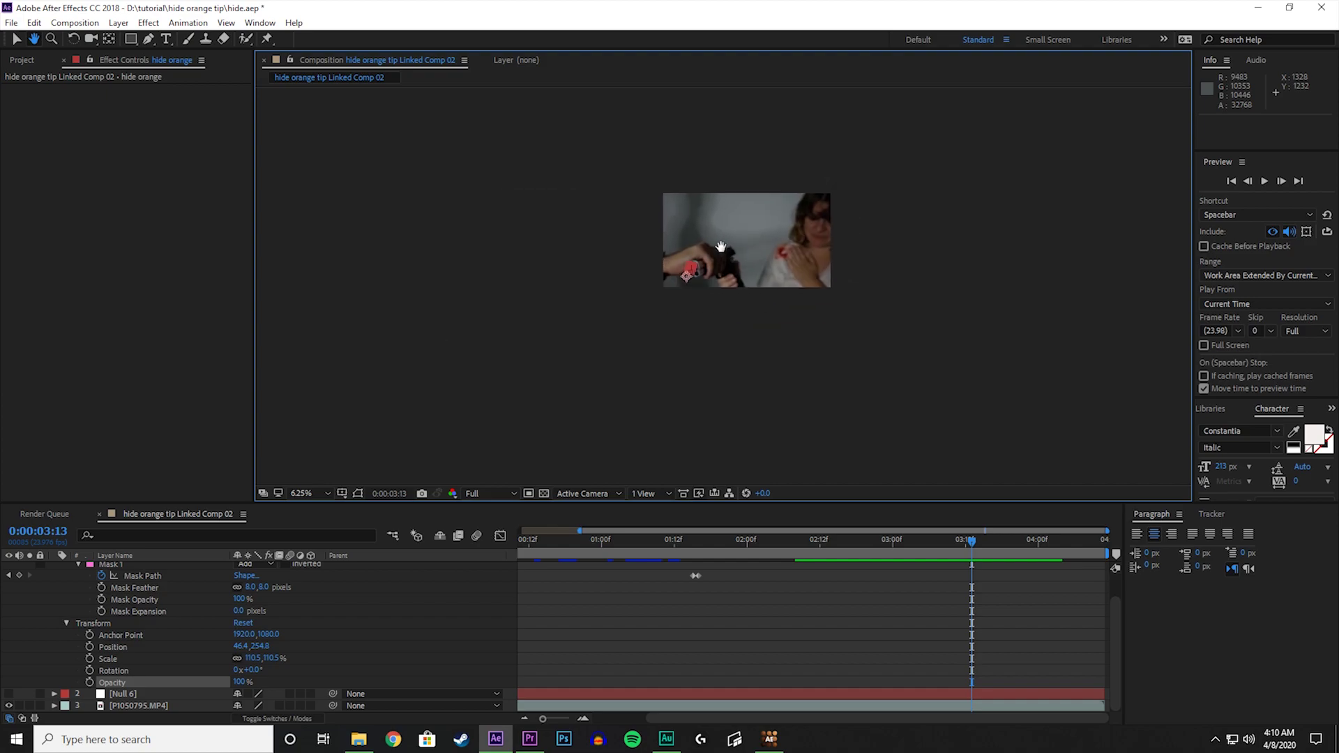
scroll(678, 274, "up", 6)
left_click_drag(663, 275, 780, 383)
left_click_drag(732, 335, 734, 272)
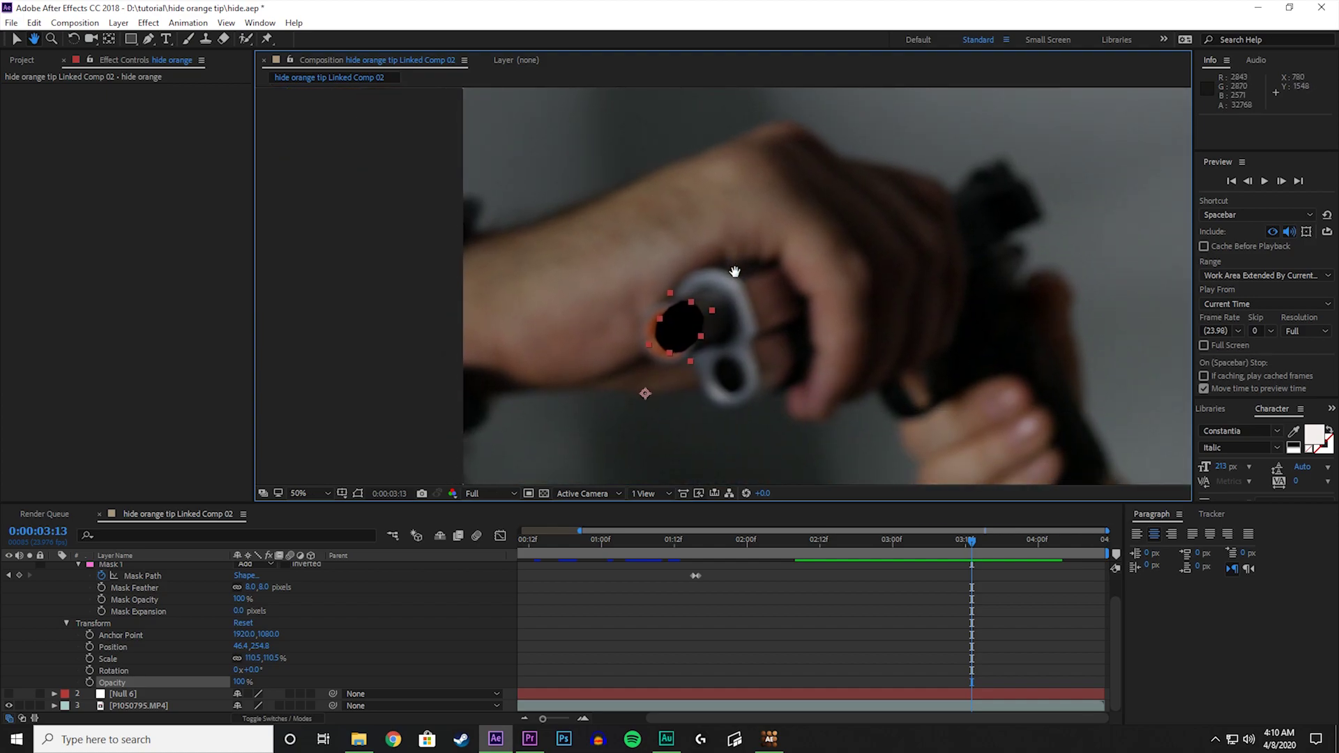
scroll(702, 315, "up", 2)
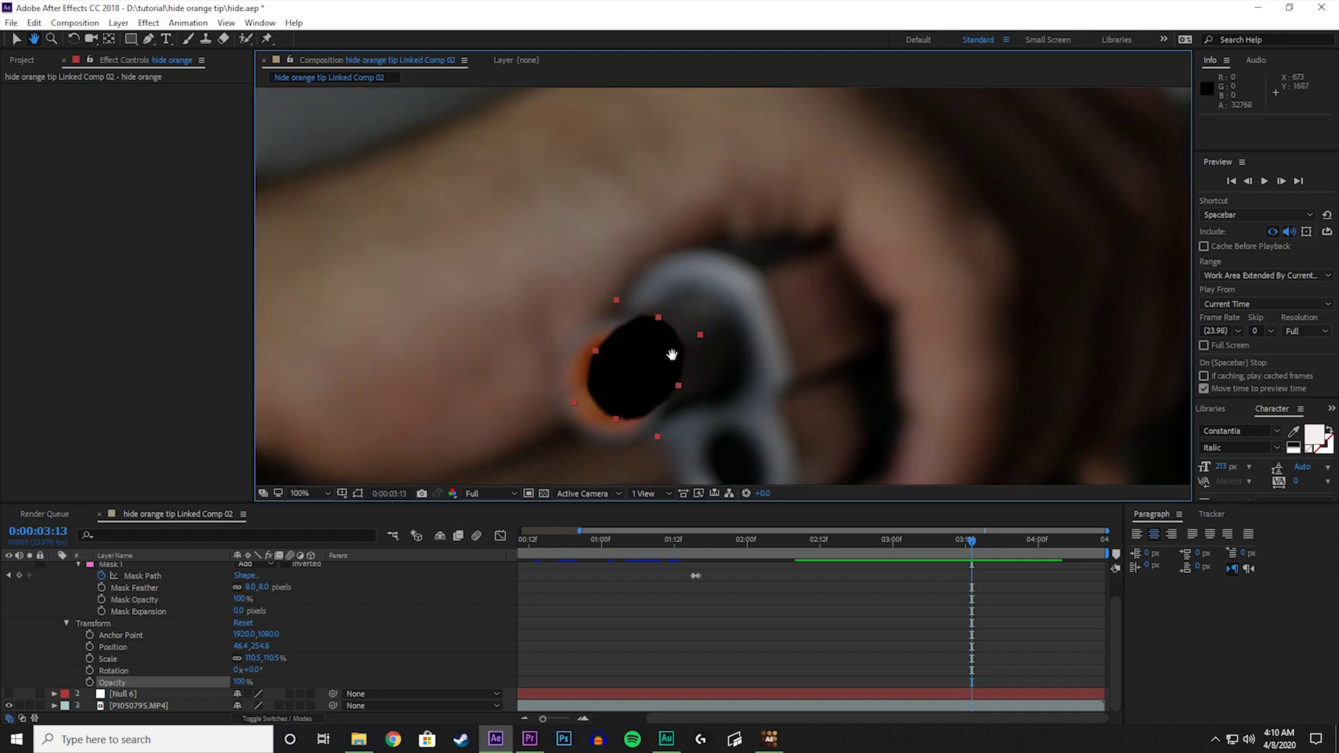
key("Page_Up")
key("Page_Up")
key("Page_Up")
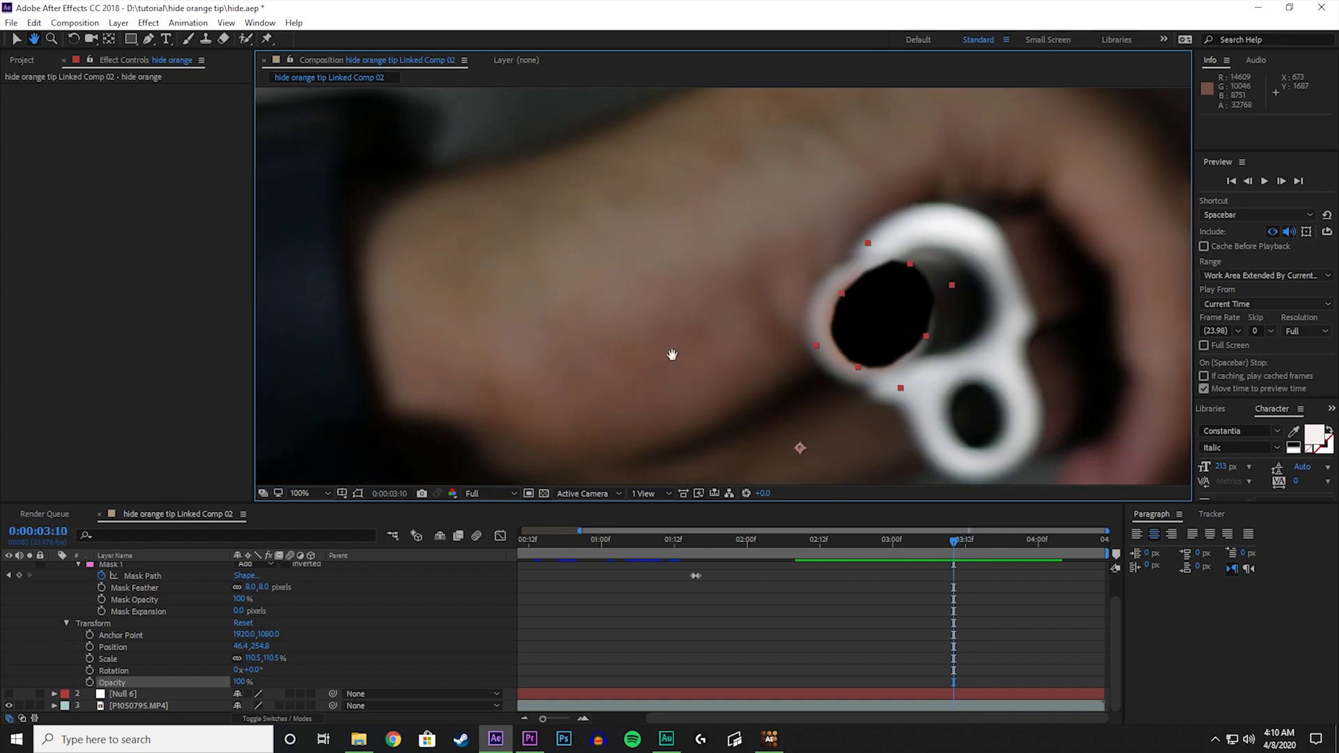
key("Page_Up")
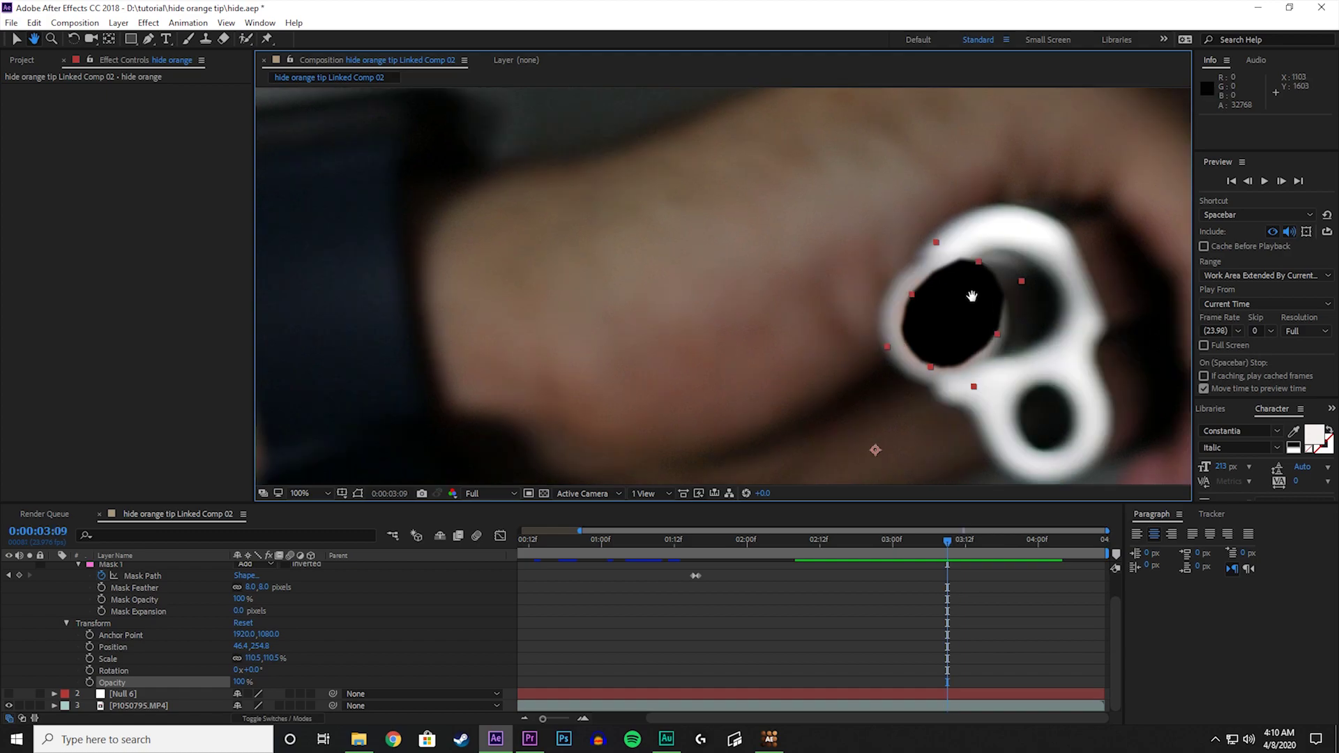
- Reshape Mask 1 at 0:00:03:09, 0:00:03:11 and 0:00:03:13 to keep covering the muzzle tip
scroll(163, 598, "up", 1)
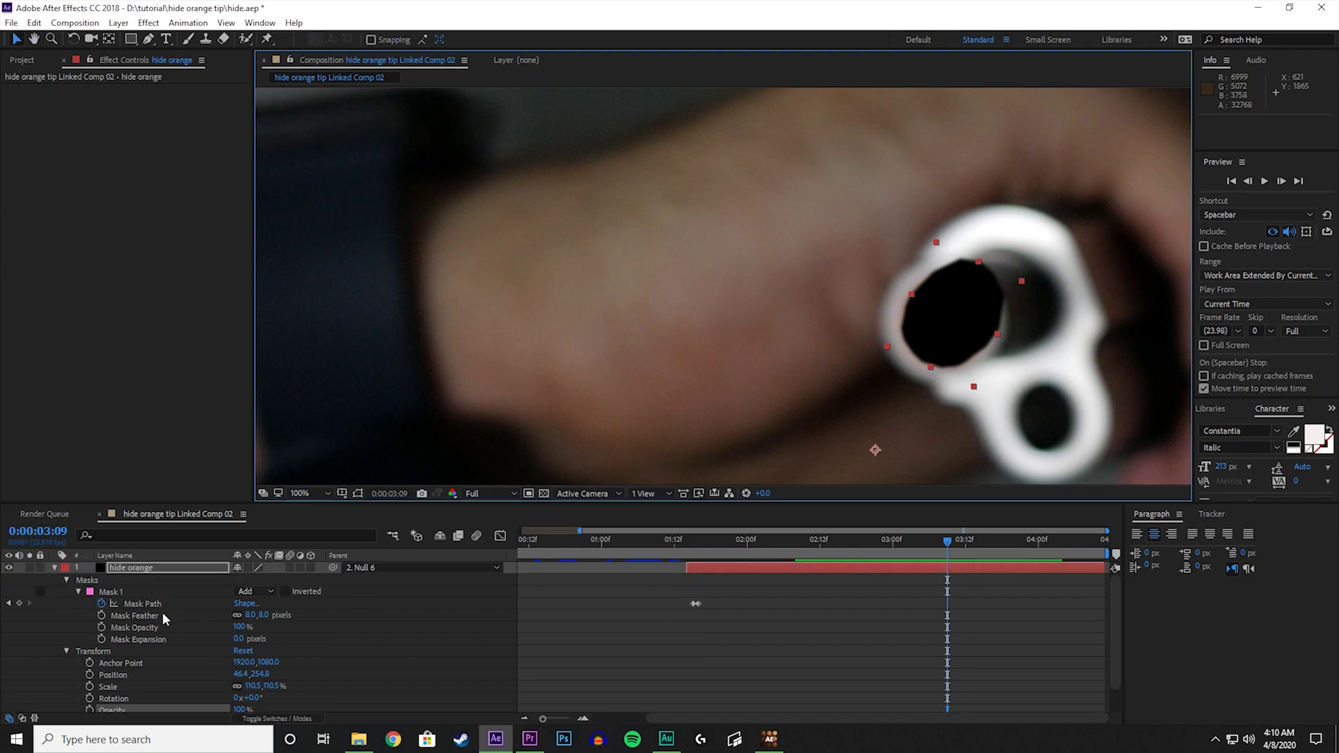
key("period")
left_click_drag(917, 180, 810, 257)
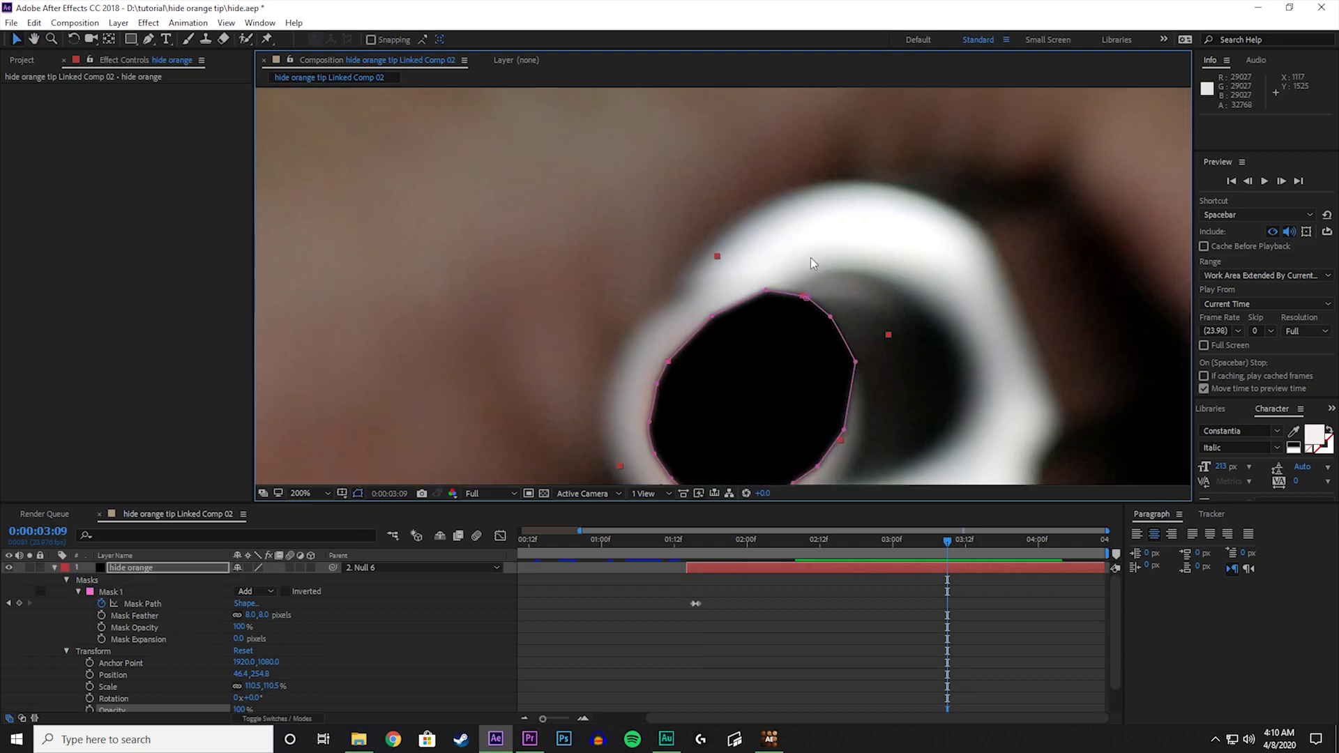
left_click_drag(809, 308, 839, 374)
key("comma")
key("Page_Down")
key("Page_Down")
left_click_drag(585, 342, 586, 414)
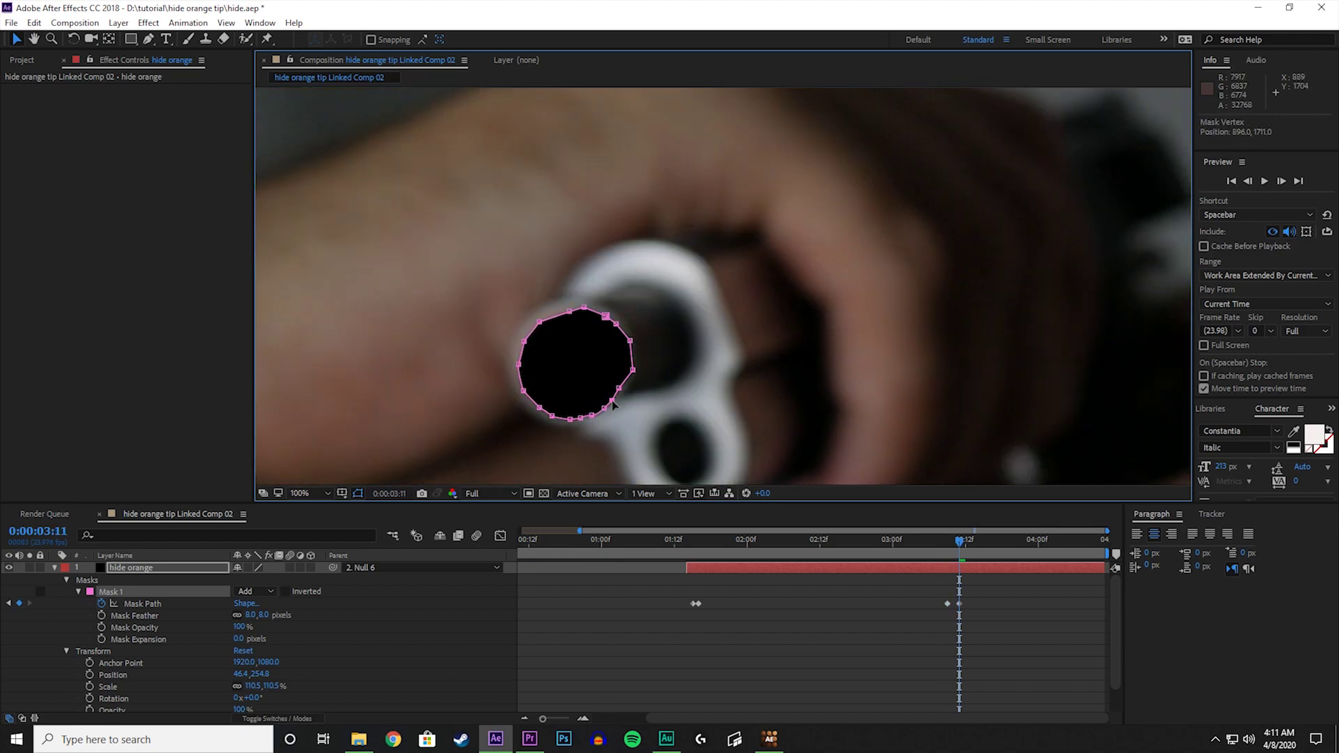
key("Page_Down")
key("Page_Down")
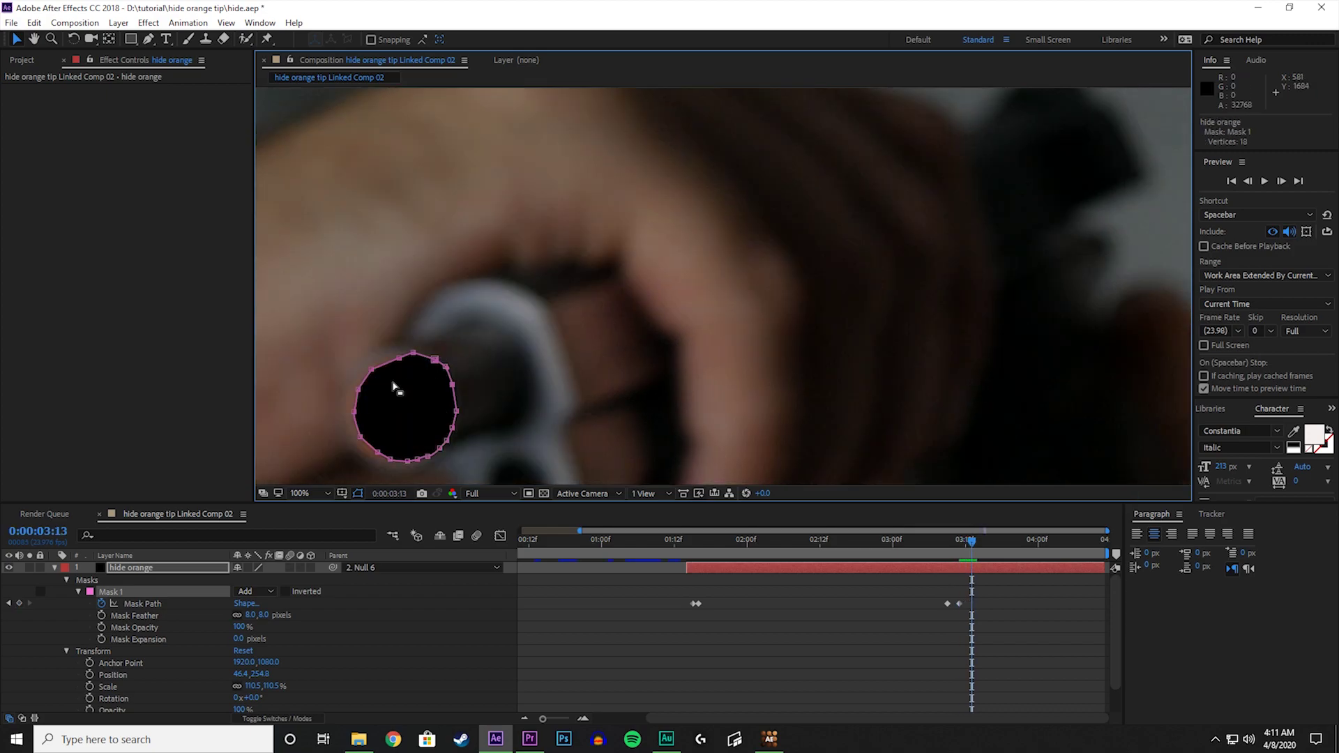
left_click_drag(418, 357, 601, 299)
- At 0:00:03:15, lower the opacity and refit the mask's top notch and bottom edge to the tip
key("Page_Down")
key("Page_Down")
left_click_drag(281, 705, 252, 705)
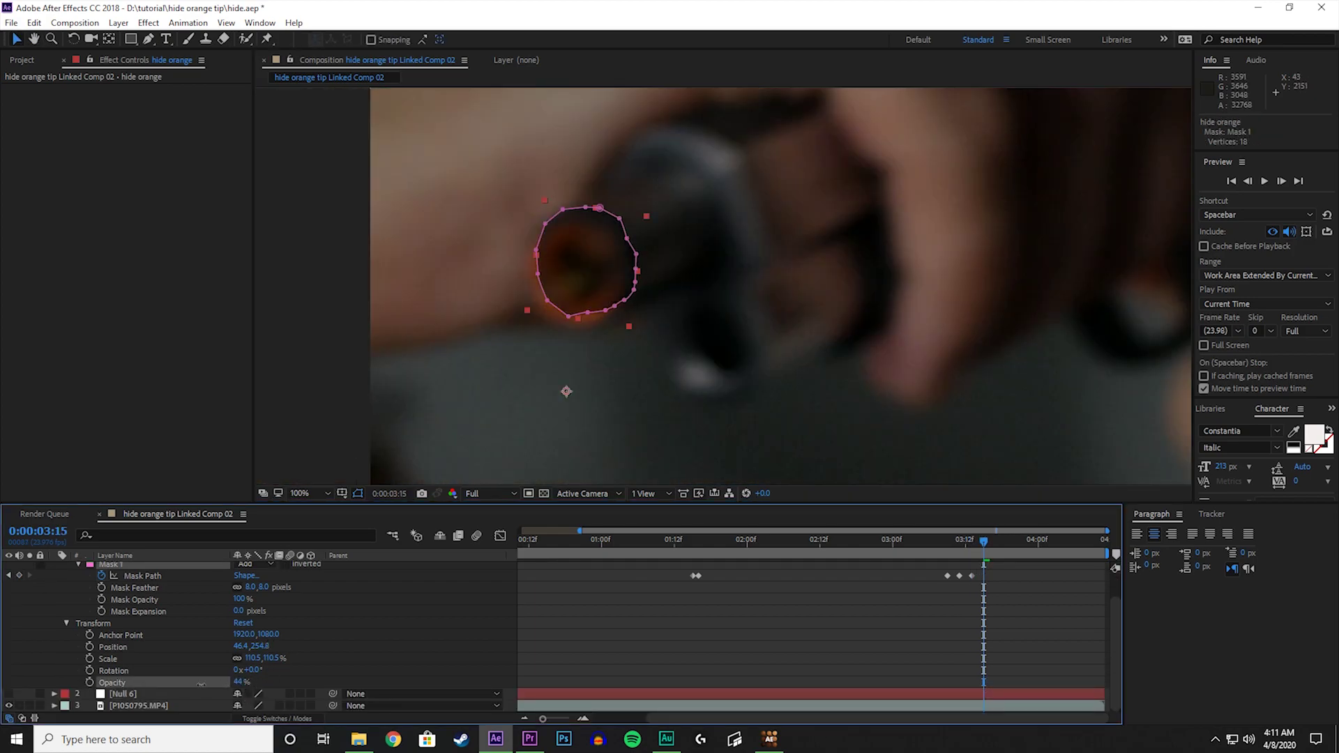
scroll(617, 164, "up", 1)
key("v")
left_click_drag(488, 174, 438, 152)
left_click_drag(413, 346, 401, 377)
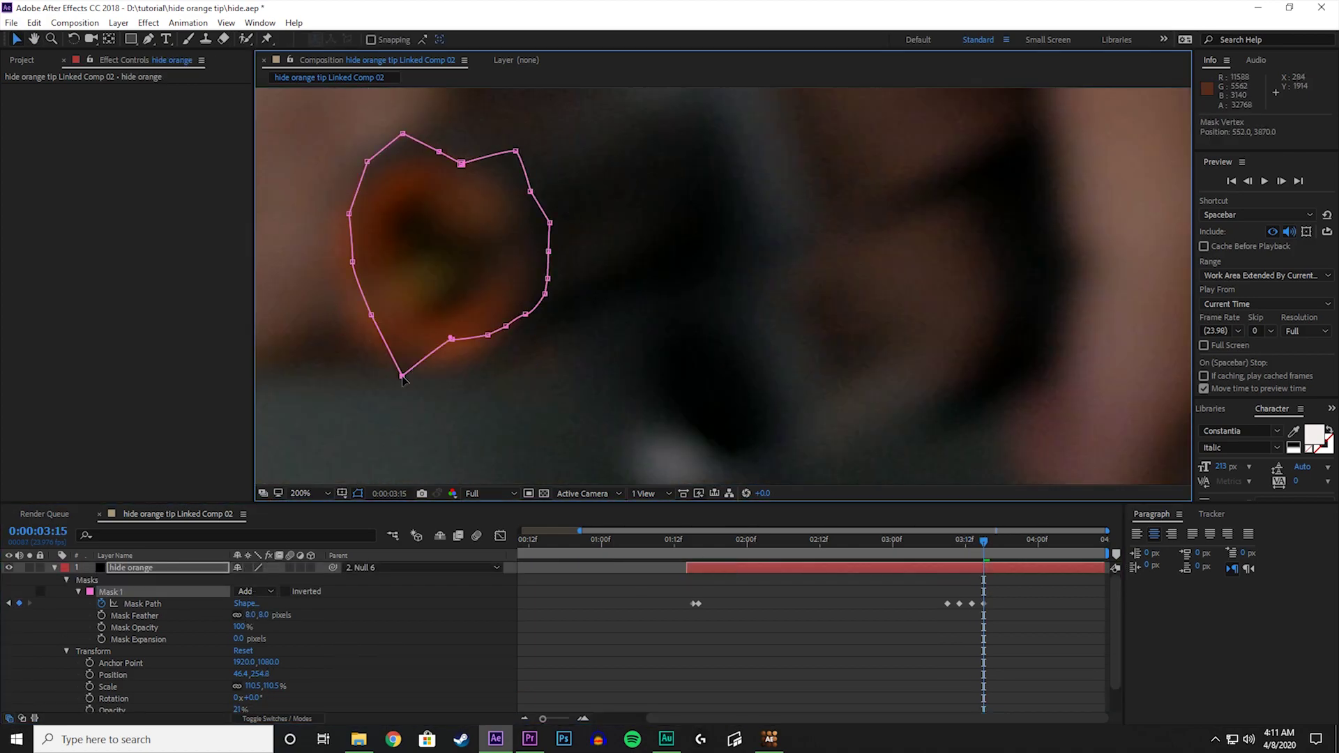
left_click_drag(452, 339, 446, 375)
left_click_drag(487, 335, 486, 357)
- Push the mask's left edge outward and align its right-side vertices with the orange tip
left_click_drag(371, 315, 351, 333)
left_click_drag(352, 261, 339, 292)
left_click_drag(349, 213, 334, 236)
left_click_drag(366, 161, 367, 171)
left_click_drag(515, 151, 523, 197)
left_click_drag(550, 222, 542, 258)
scroll(516, 325, "down", 1)
- Trim the hide orange layer's out point to 0:00:03:16 with Alt+]
key("Page_Down")
key("Page_Down")
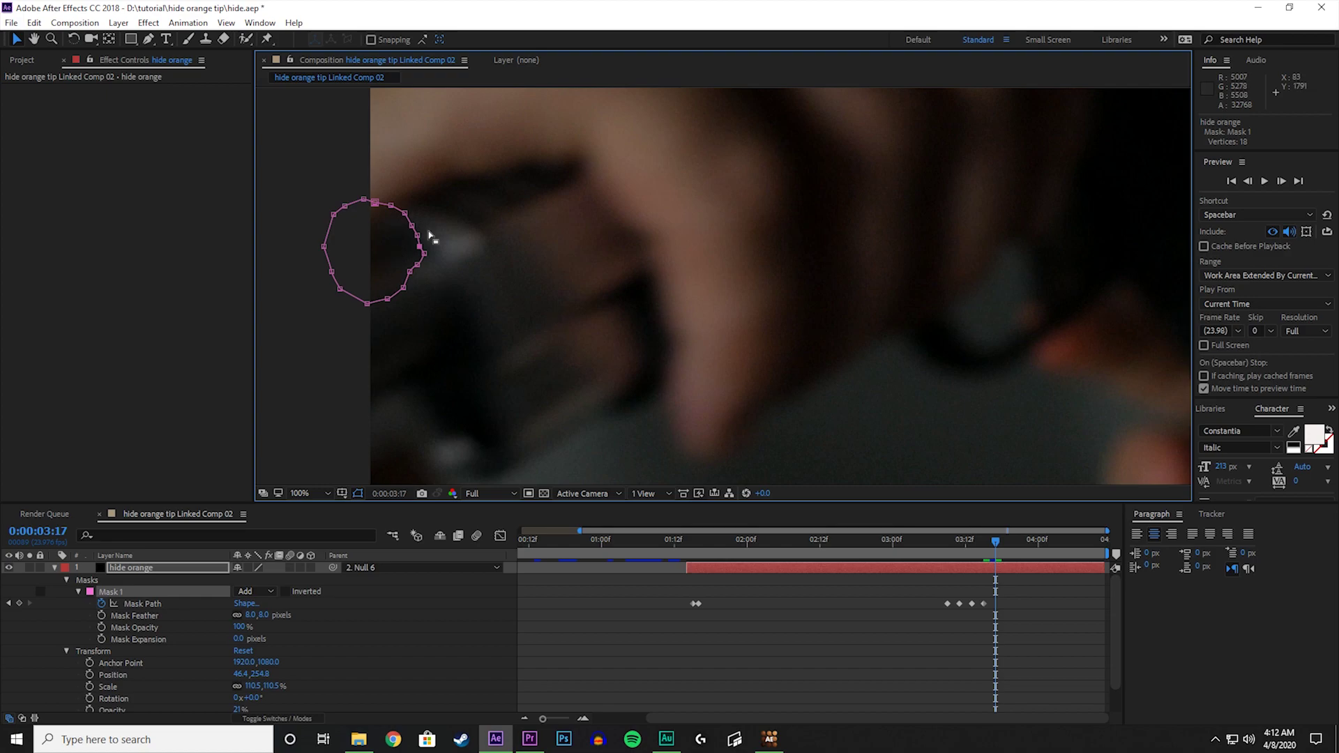
key("alt+bracketright")
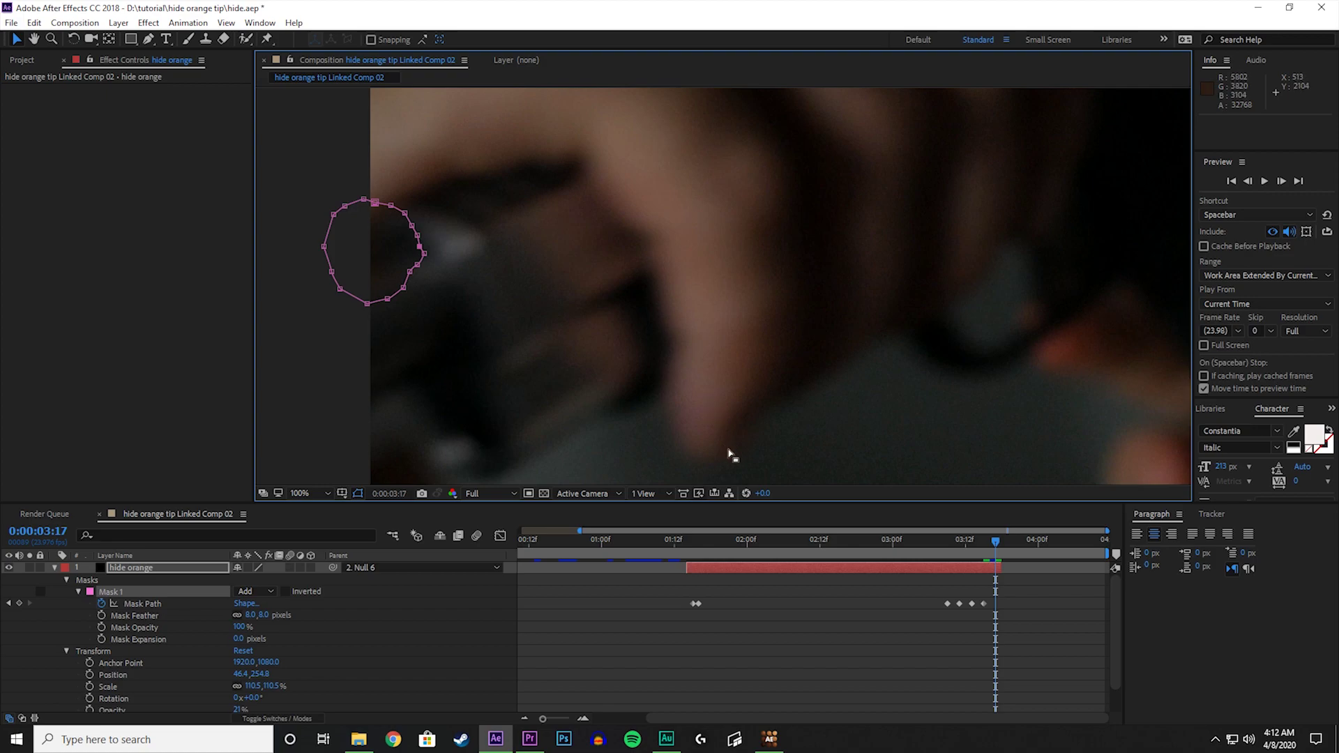
key("Page_Up")
key("alt+bracketright")
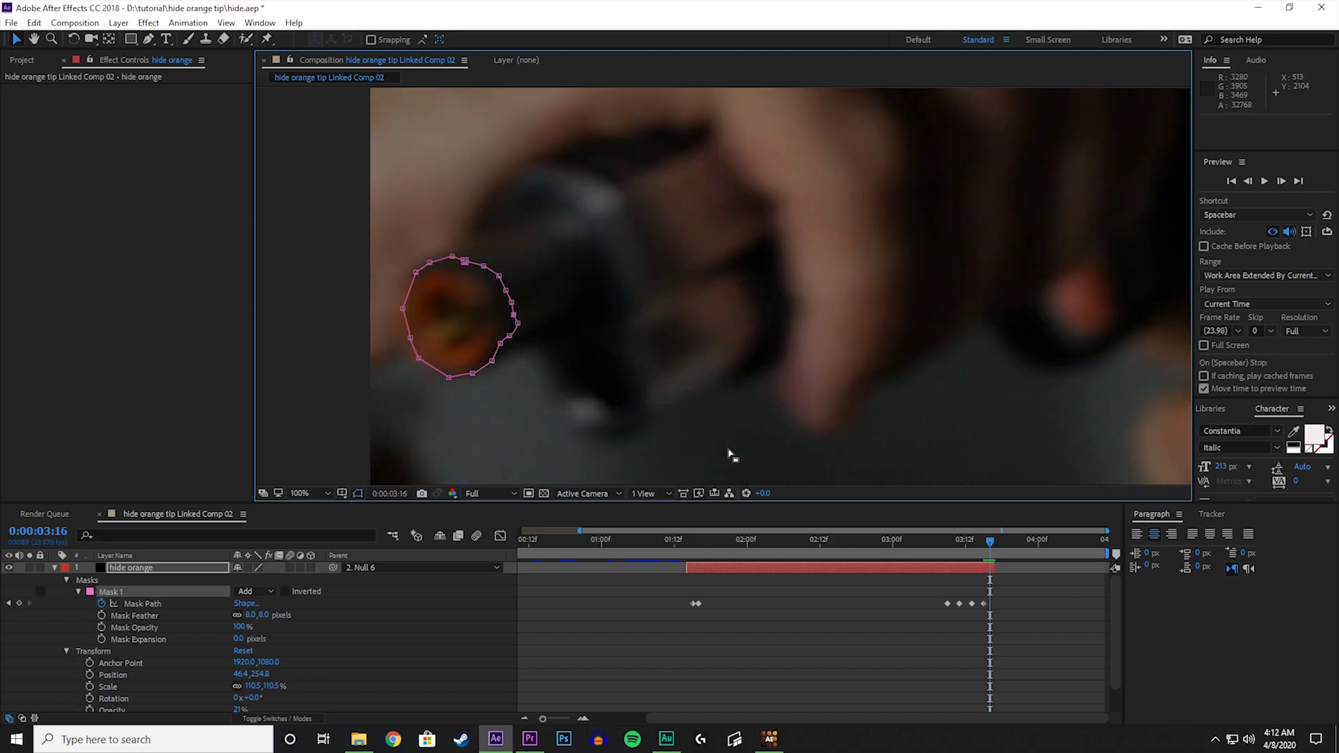
key("Page_Down")
key("Page_Up")
- Restore full opacity, return to 0:00:01:14, centre the frame and hide the mask outline
left_click_drag(240, 709, 472, 656)
left_click(688, 550)
scroll(706, 316, "down", 2)
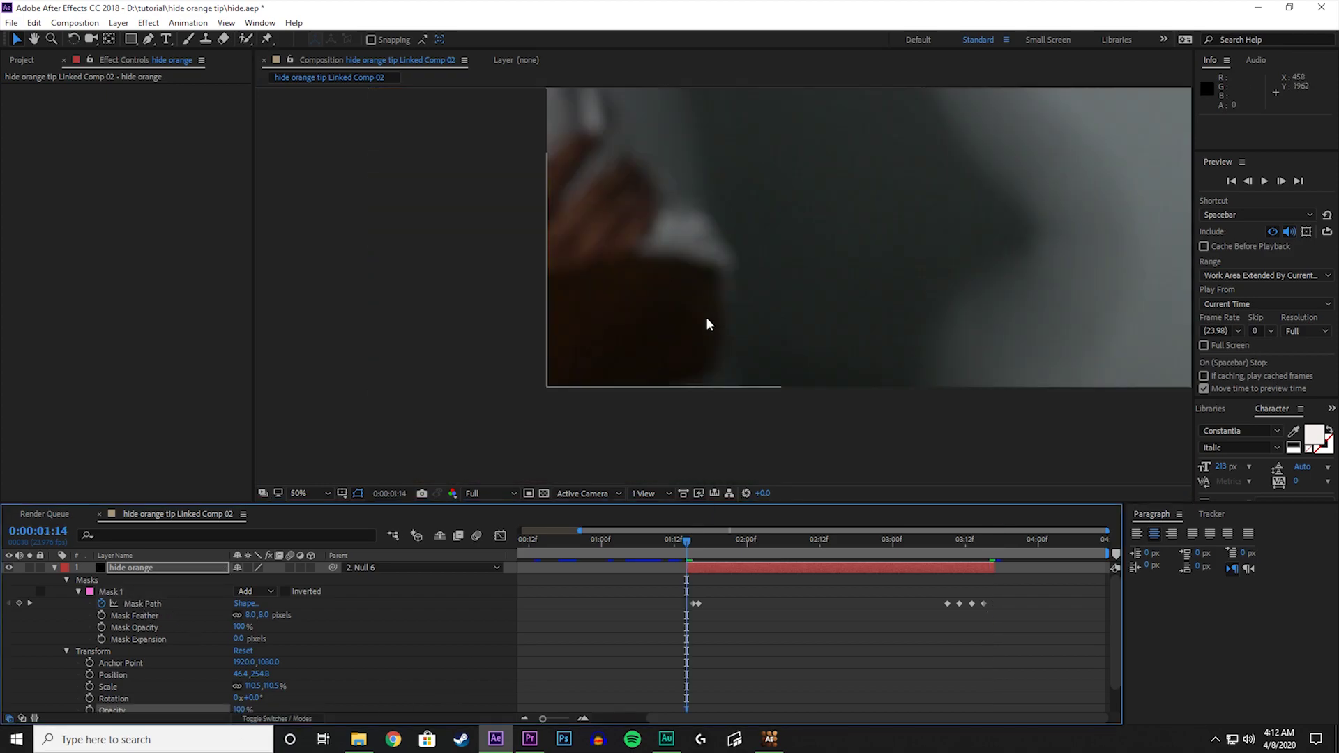
key("h")
scroll(557, 400, "down", 2)
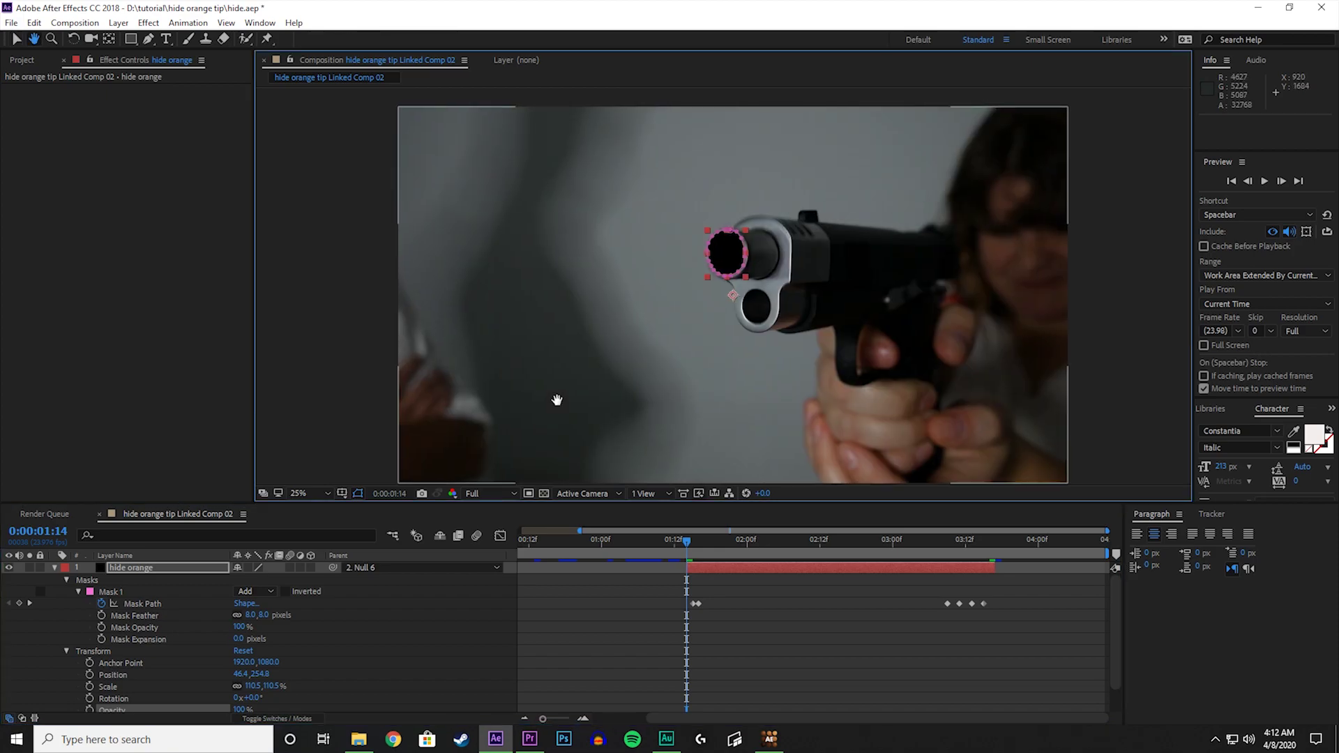
left_click_drag(556, 399, 504, 391)
left_click(358, 493)
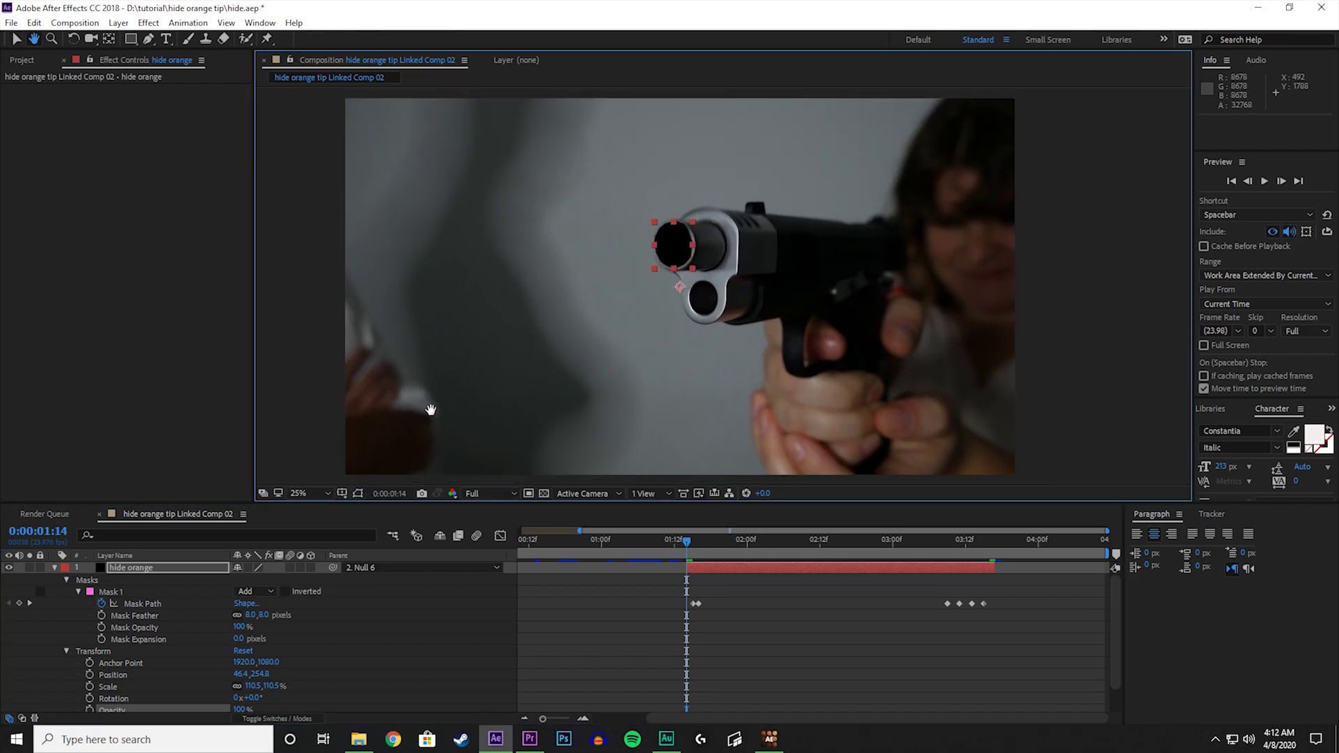
- Preview the masked shot and inspect the muzzle at 0:00:02:18 and 0:00:03:02
key("space")
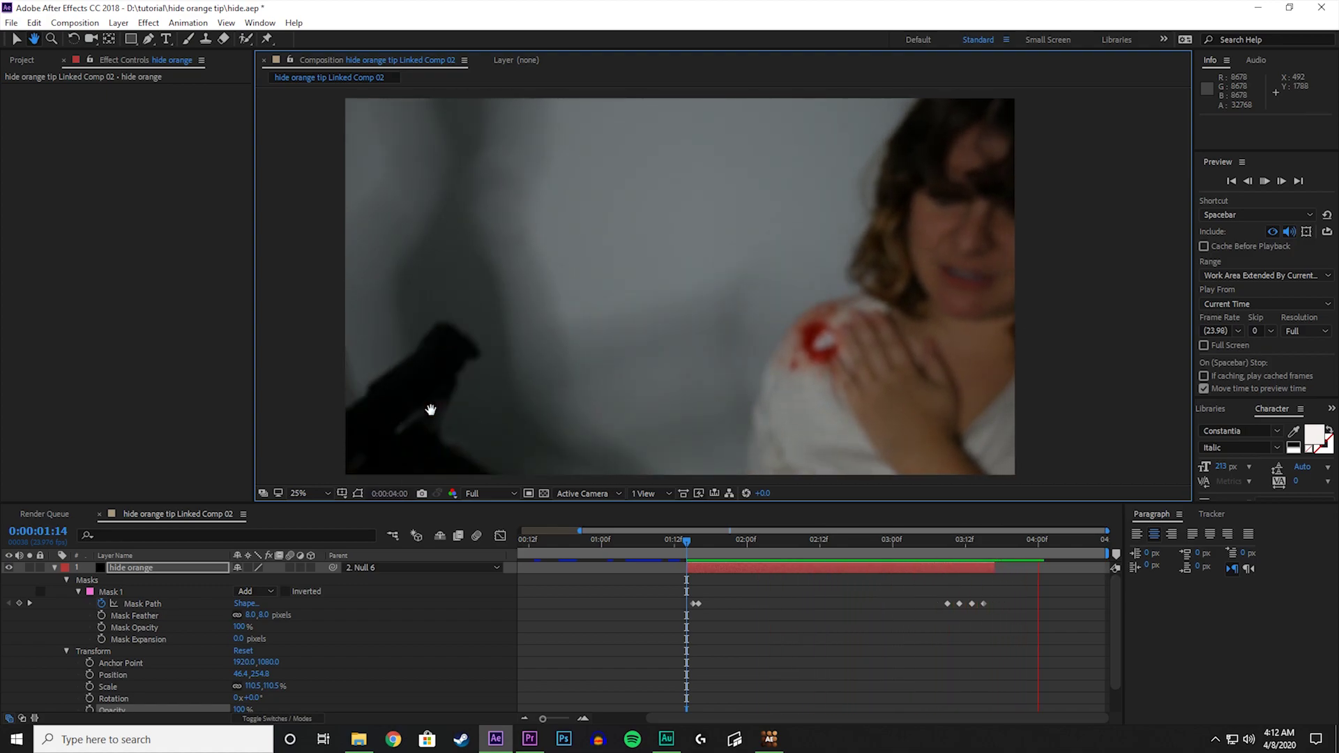
left_click(688, 542)
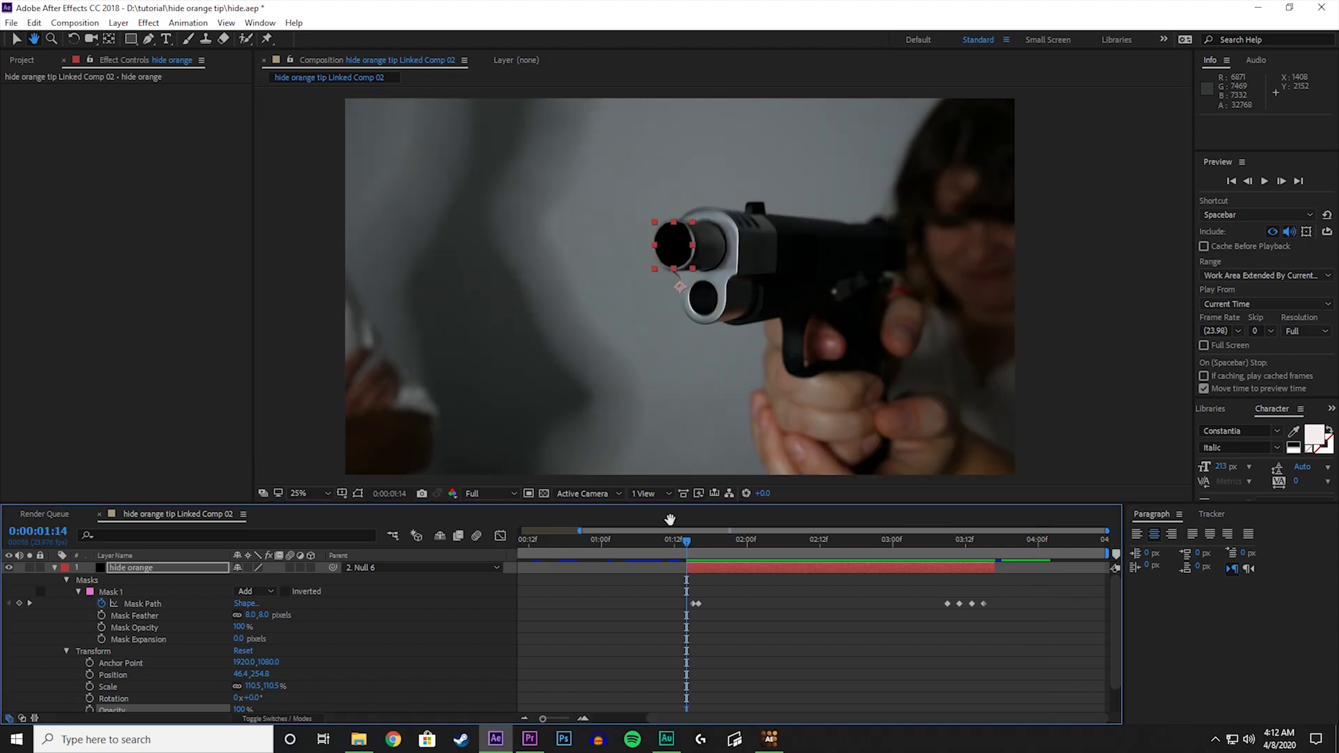
left_click(880, 542)
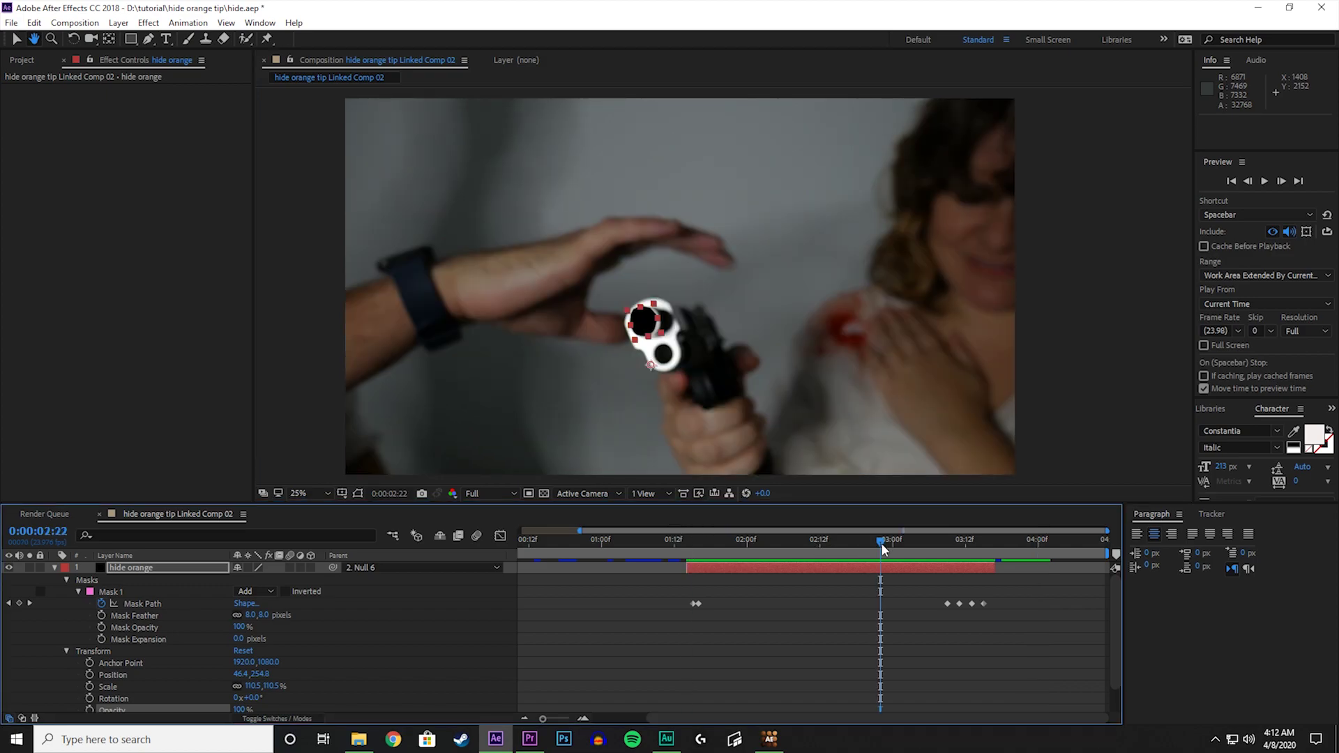
scroll(514, 376, "up", 4)
scroll(651, 367, "down", 2)
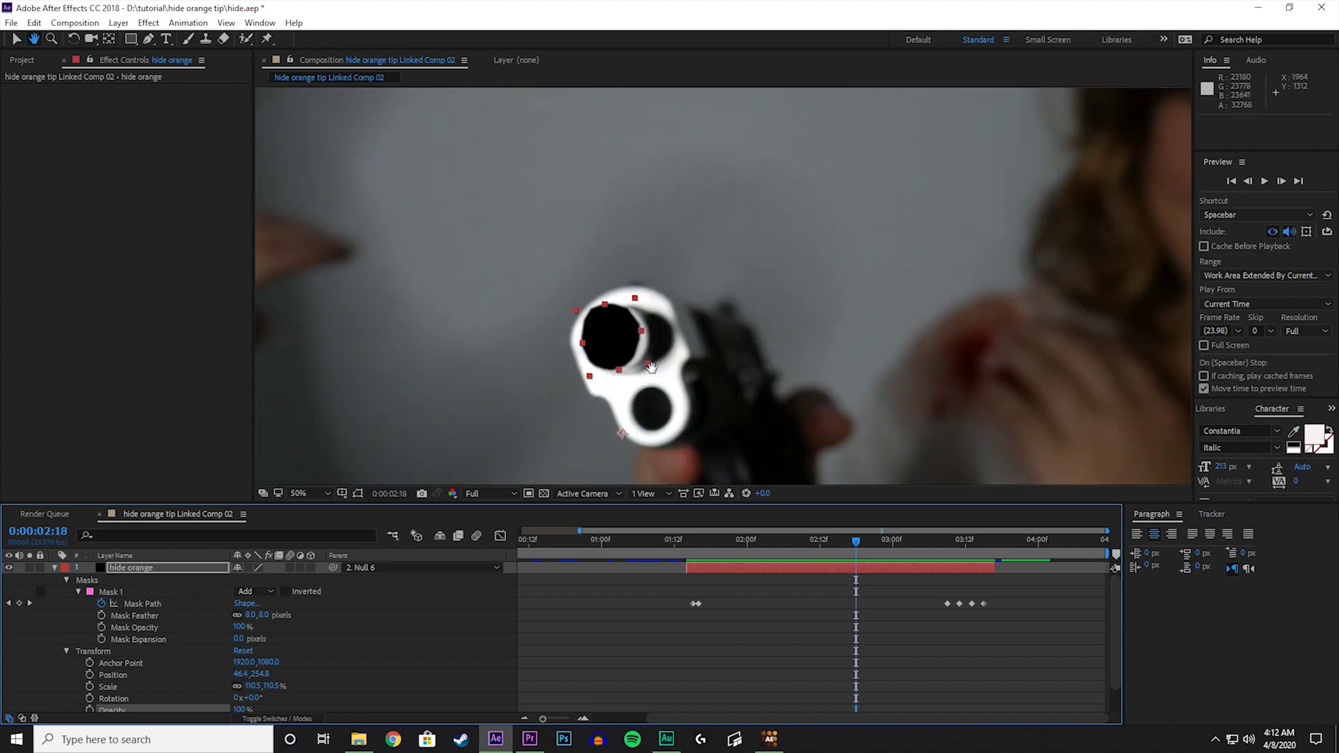
left_click(903, 542)
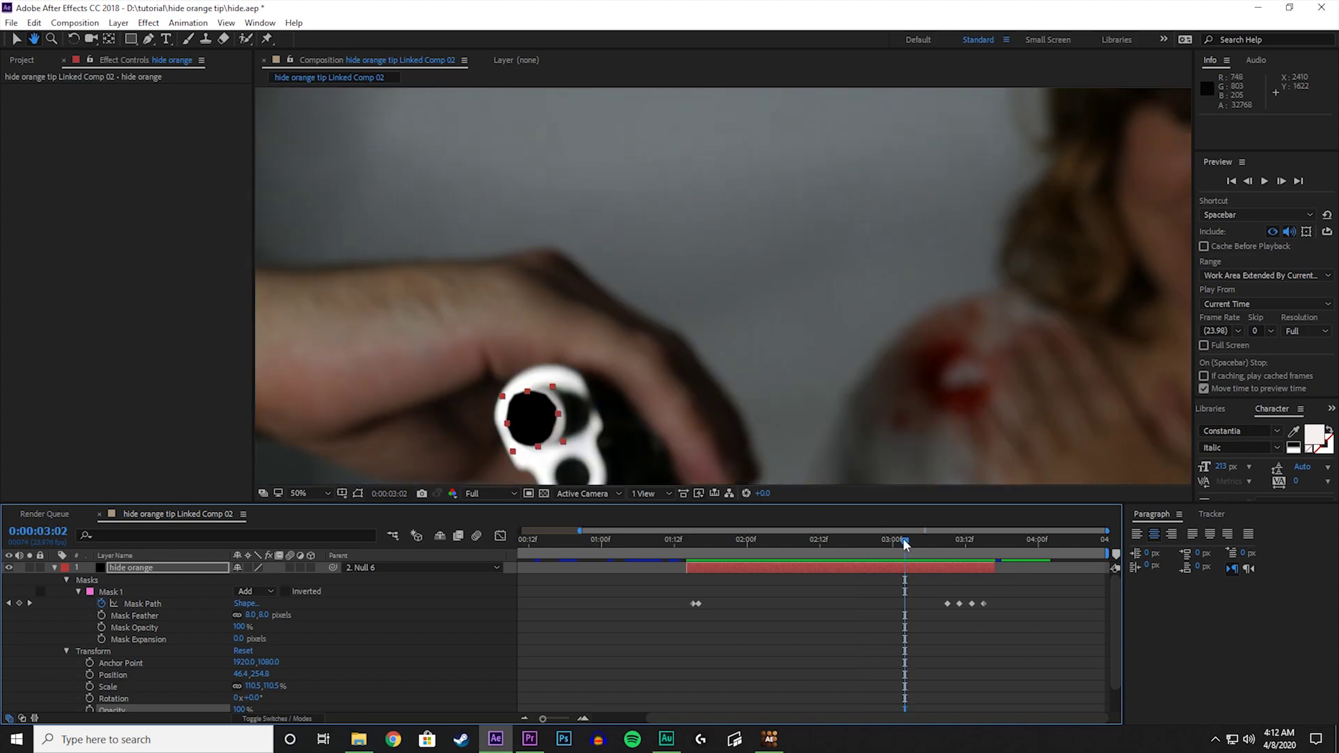
- Collapse and select the hide orange layer, apply Blur & Sharpen > Gaussian Blur, and go to 0:00:01:14
key("v")
left_click(54, 568)
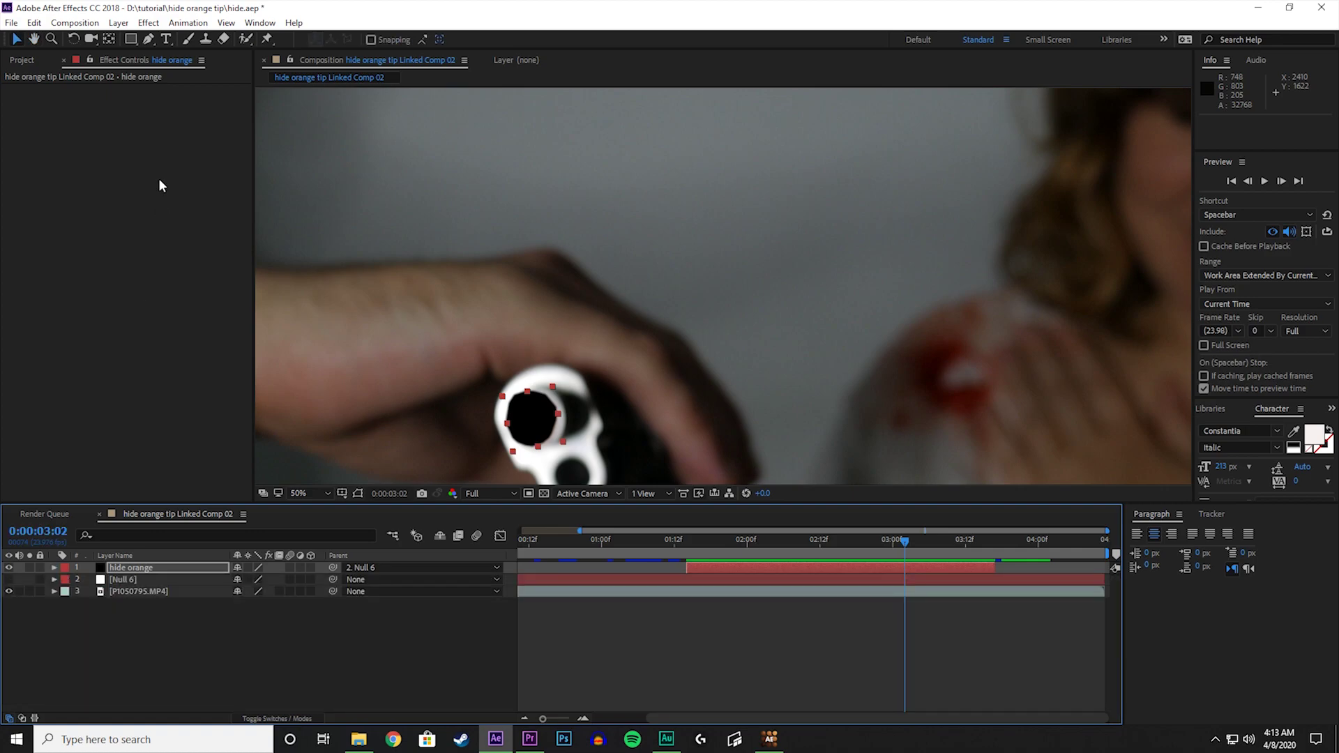
left_click(747, 567)
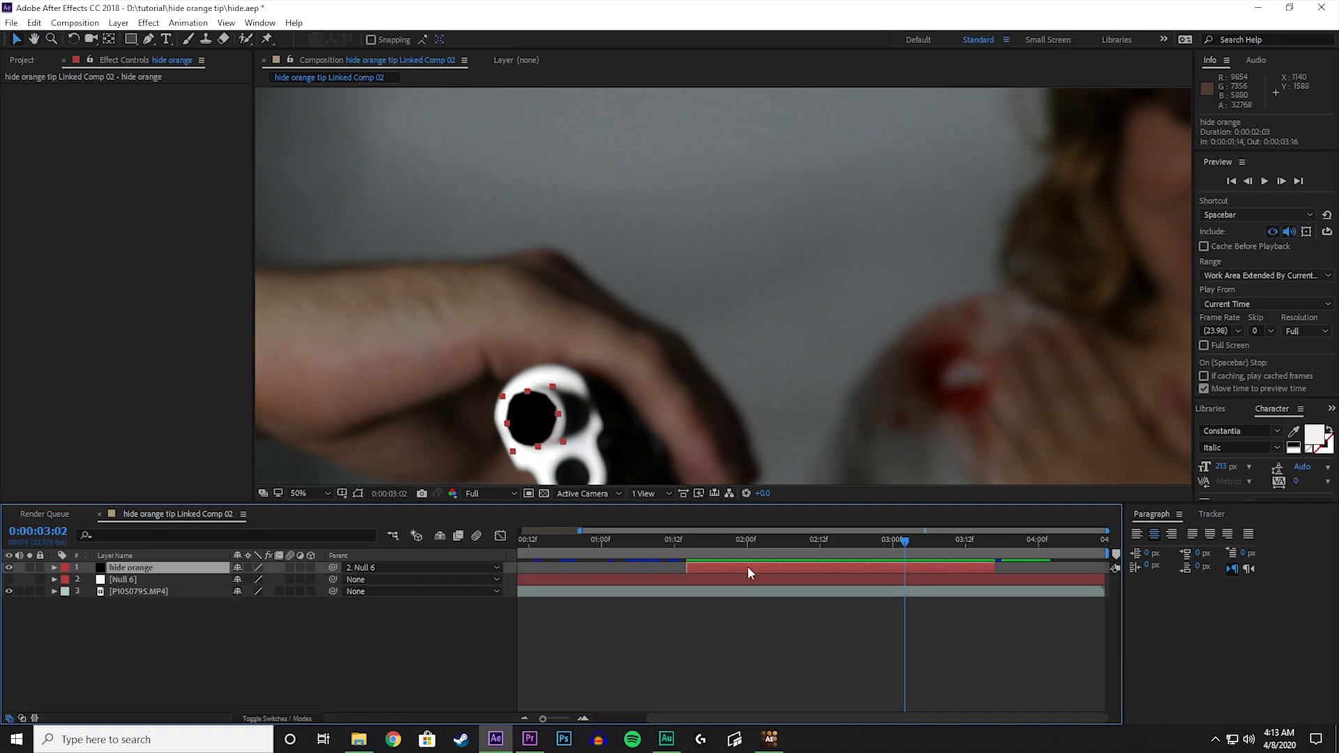
left_click(148, 22)
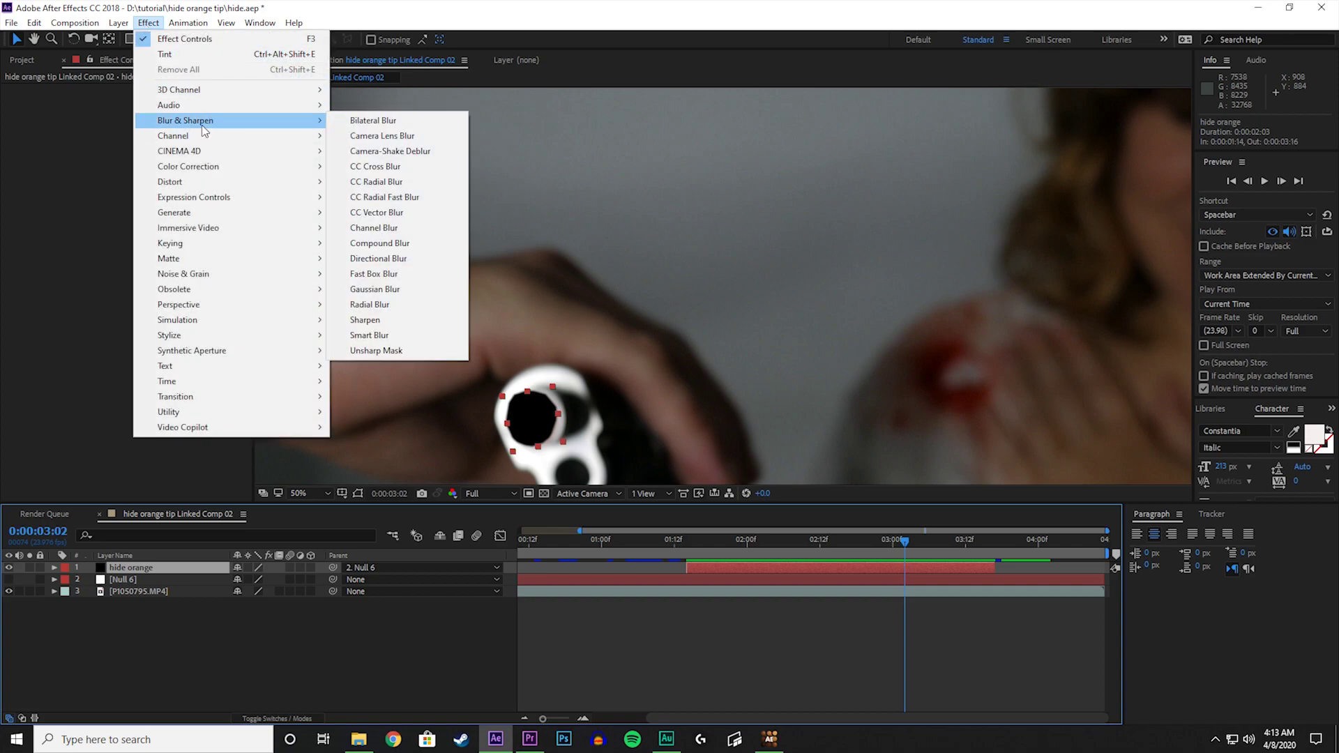
left_click(402, 288)
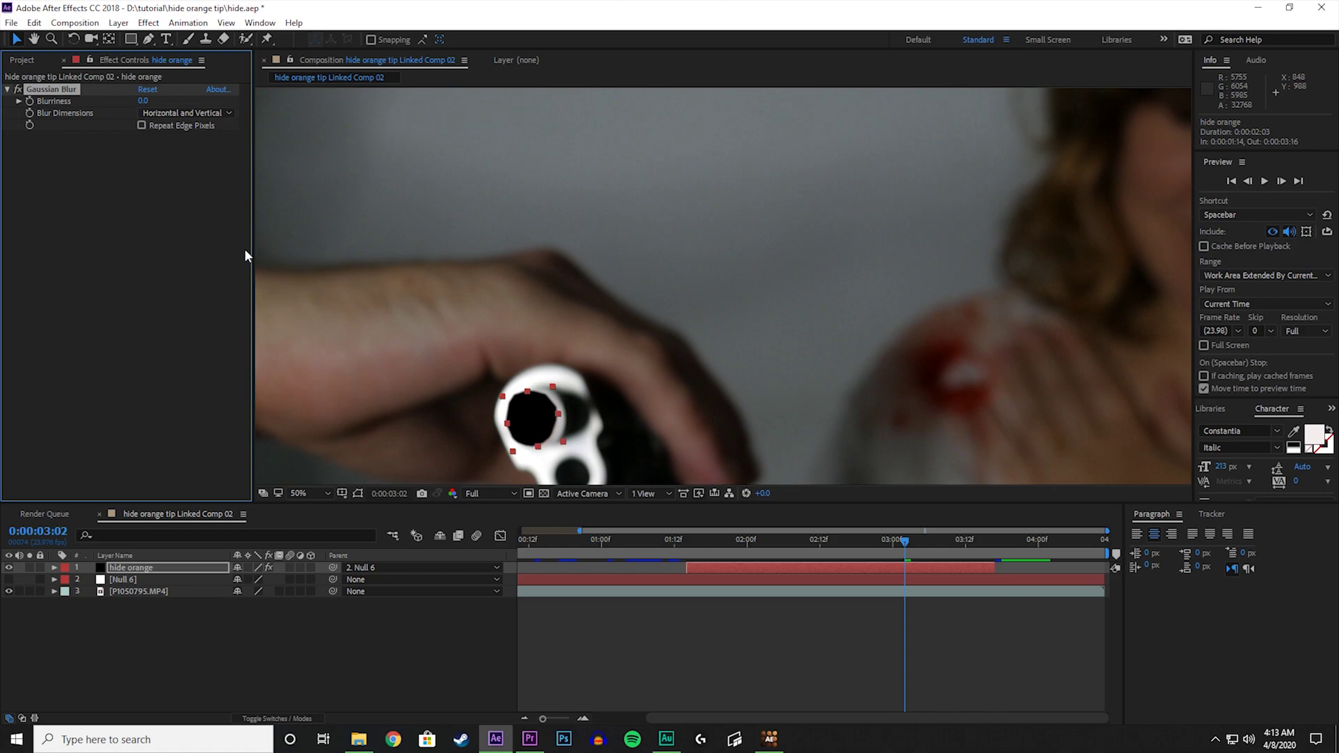
left_click(686, 540)
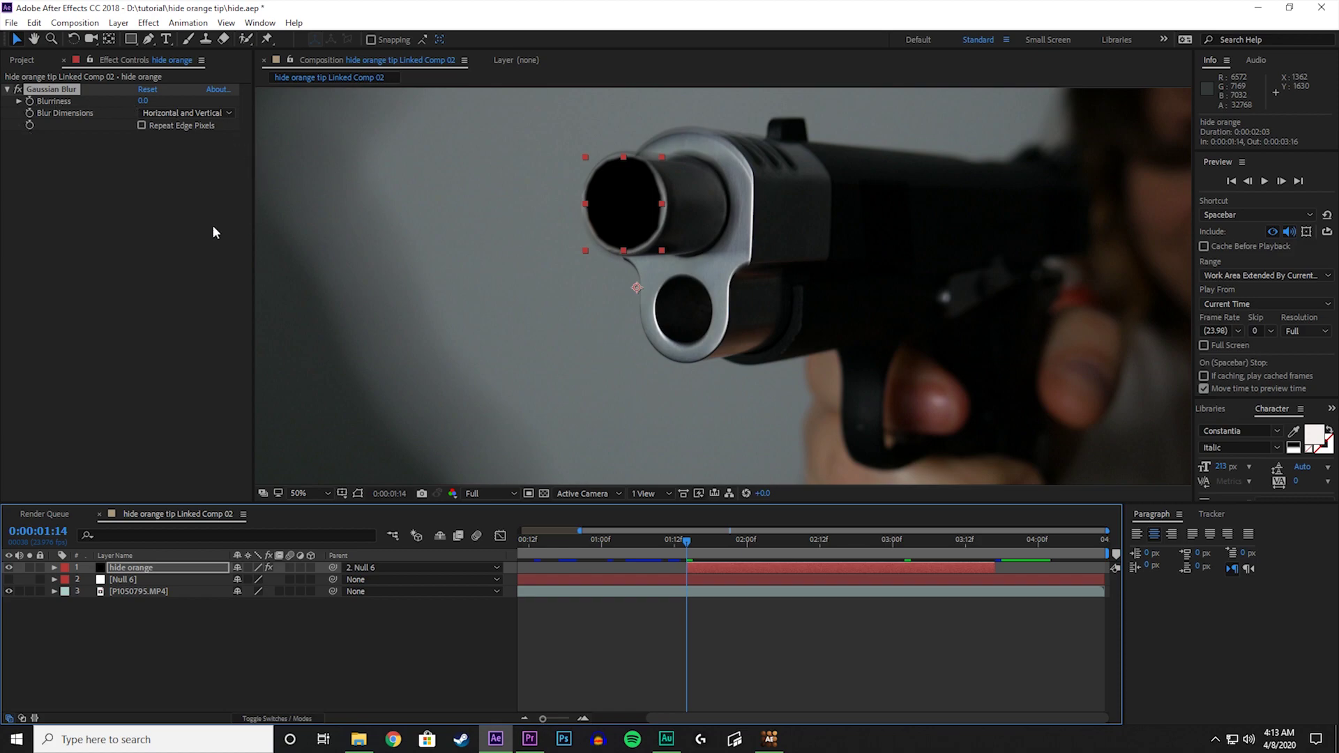
- Enable Blurriness keyframing and set Blurriness to 1.6 at 0:00:02:12
left_click(29, 103)
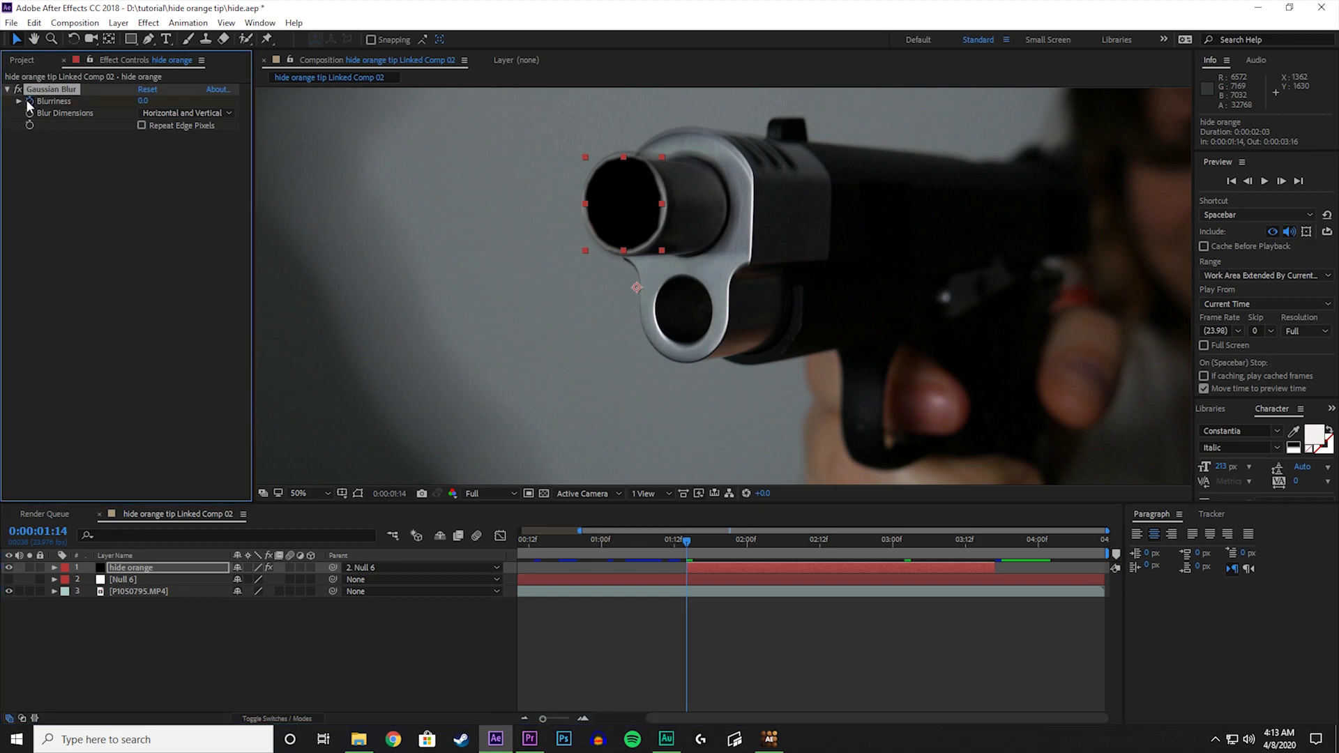
left_click(789, 540)
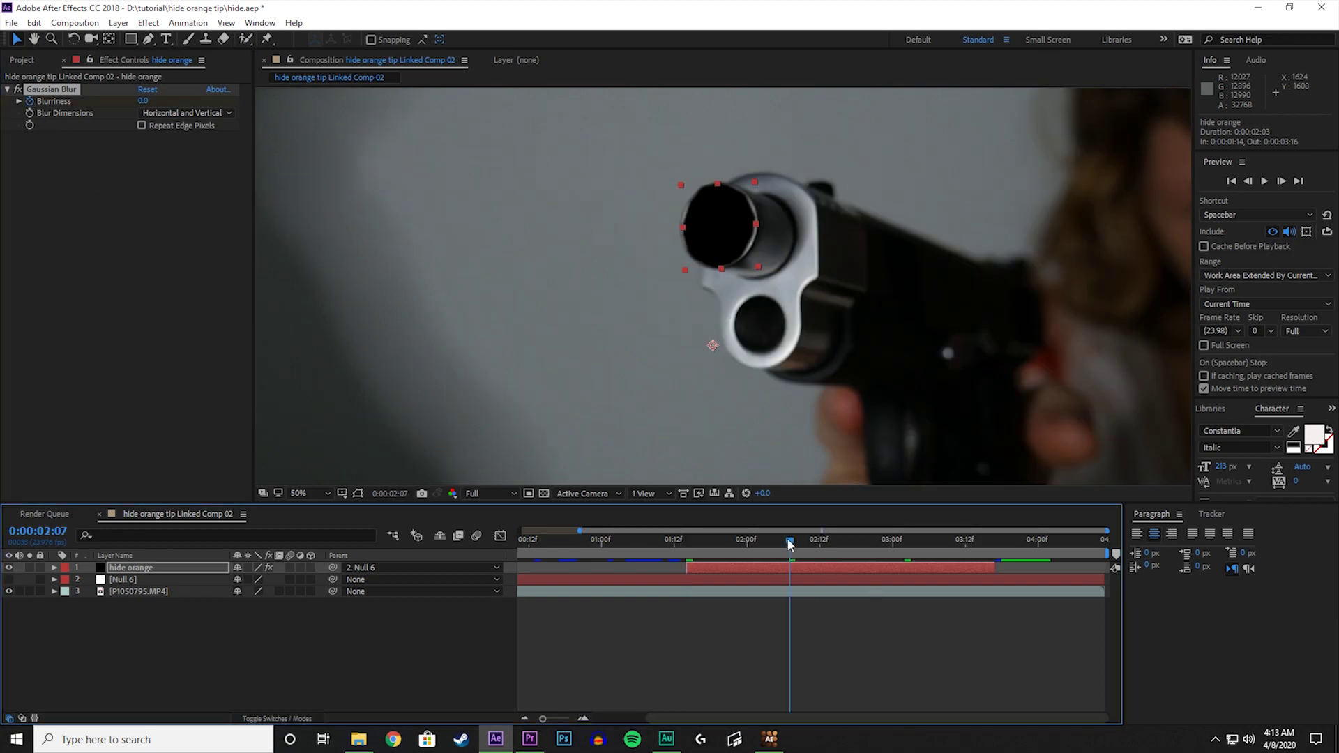
left_click_drag(790, 543, 831, 544)
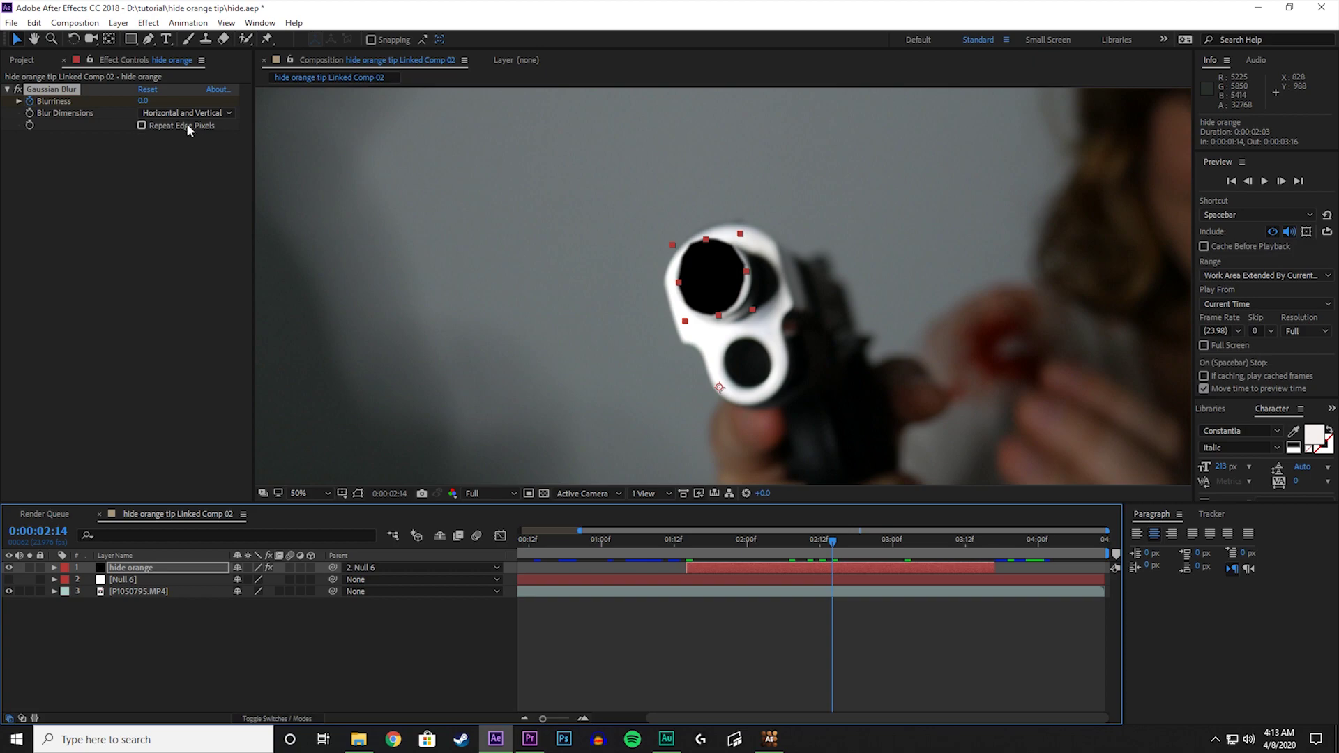
left_click_drag(143, 100, 281, 99)
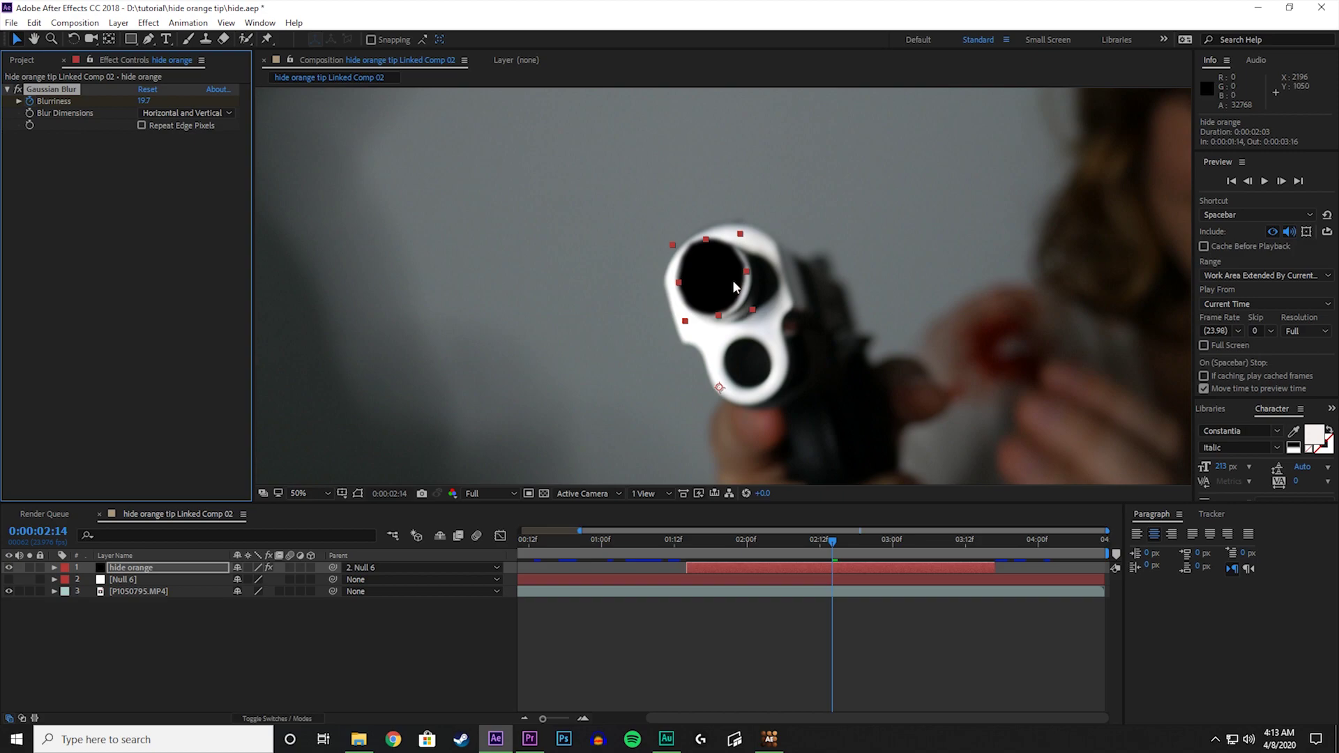
- Raise Blurriness to 69.7 at the defocused 0:00:03:06 frame, then review the blur from 0:00:01:16
left_click(929, 542)
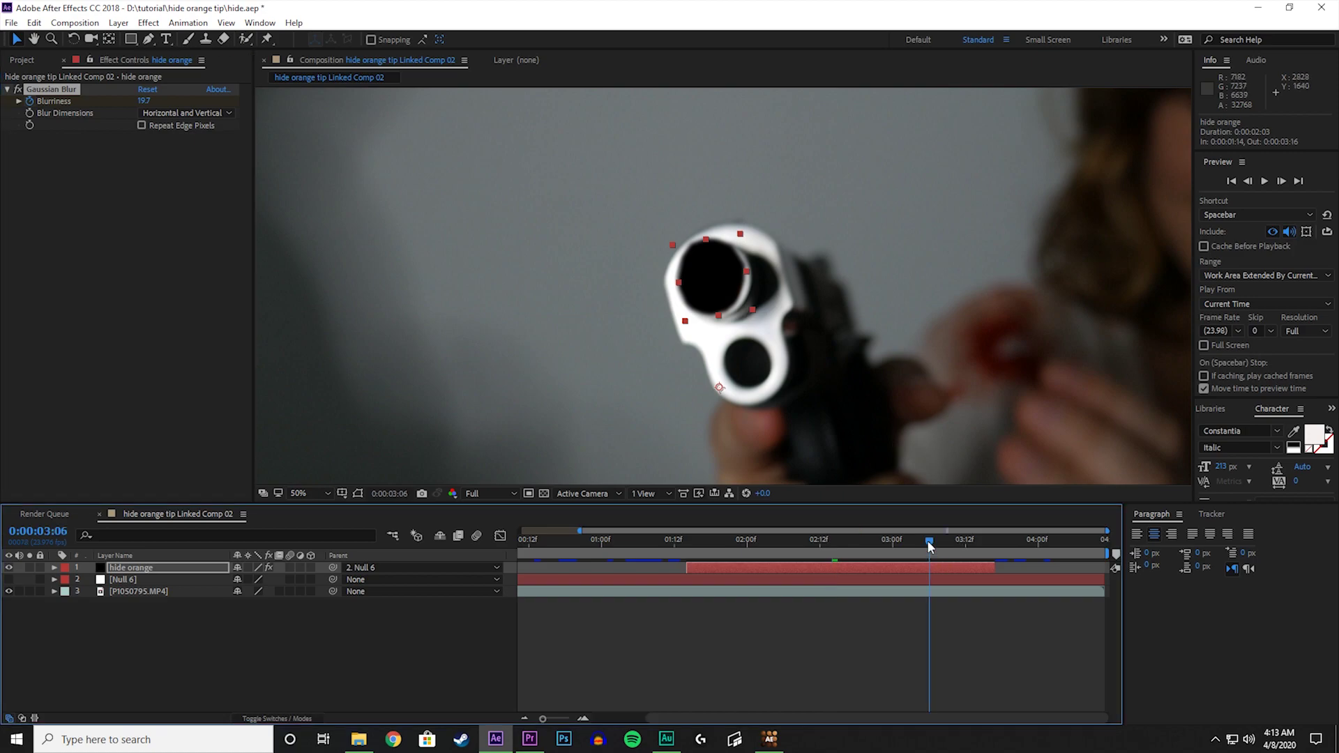
scroll(714, 402, "down", 2)
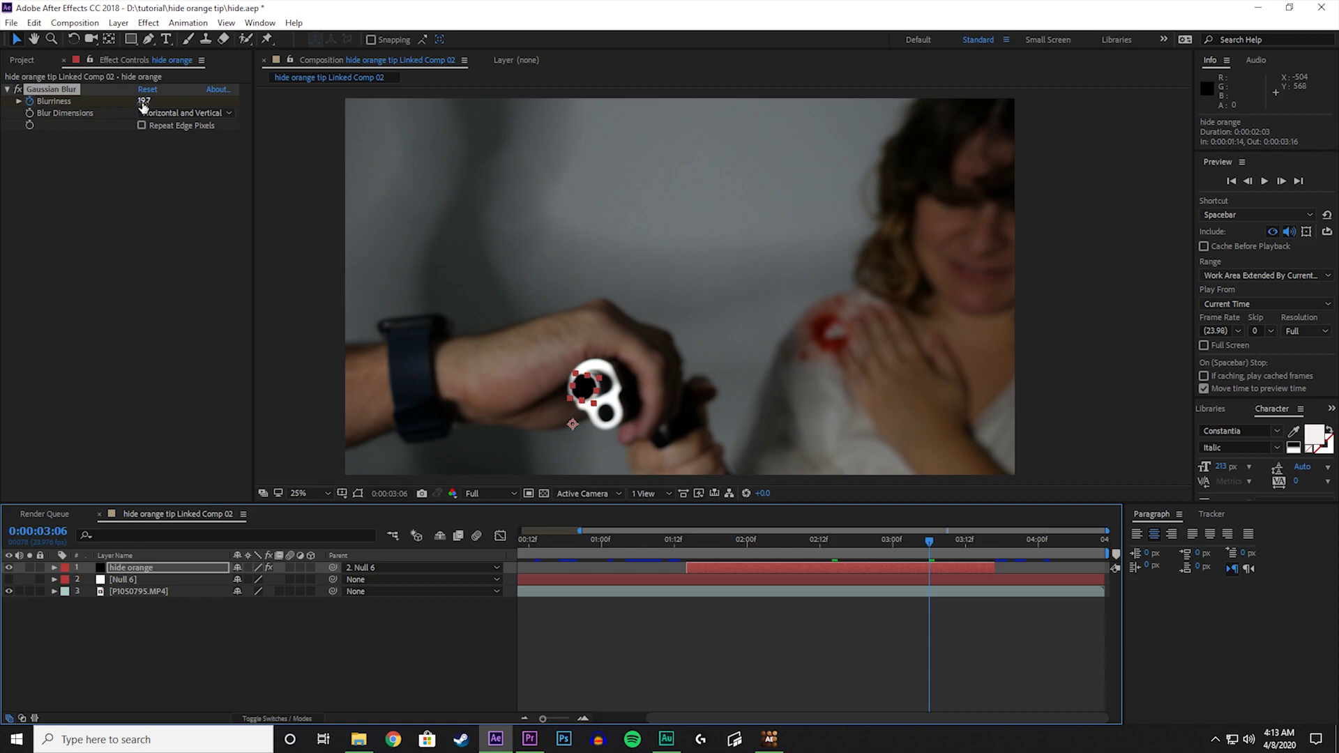
left_click_drag(143, 104, 176, 102)
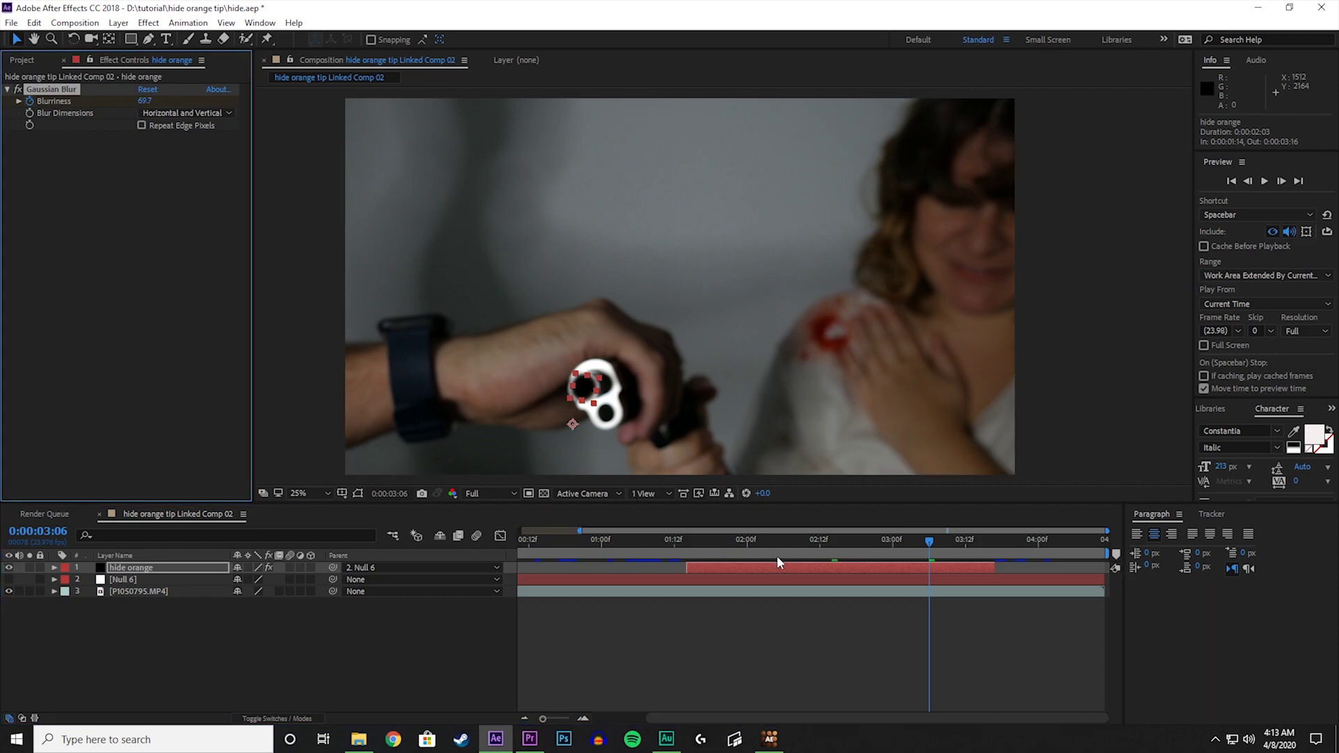
left_click(698, 545)
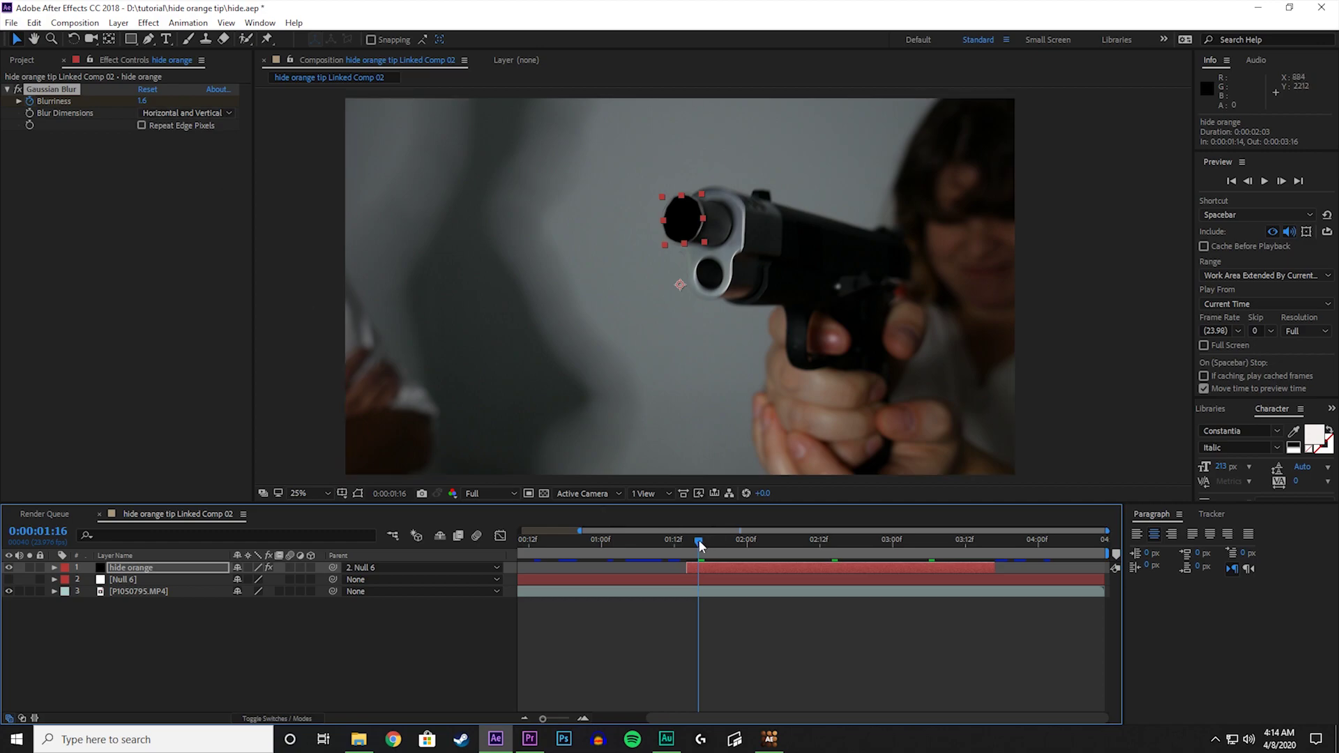
left_click_drag(701, 545, 792, 542)
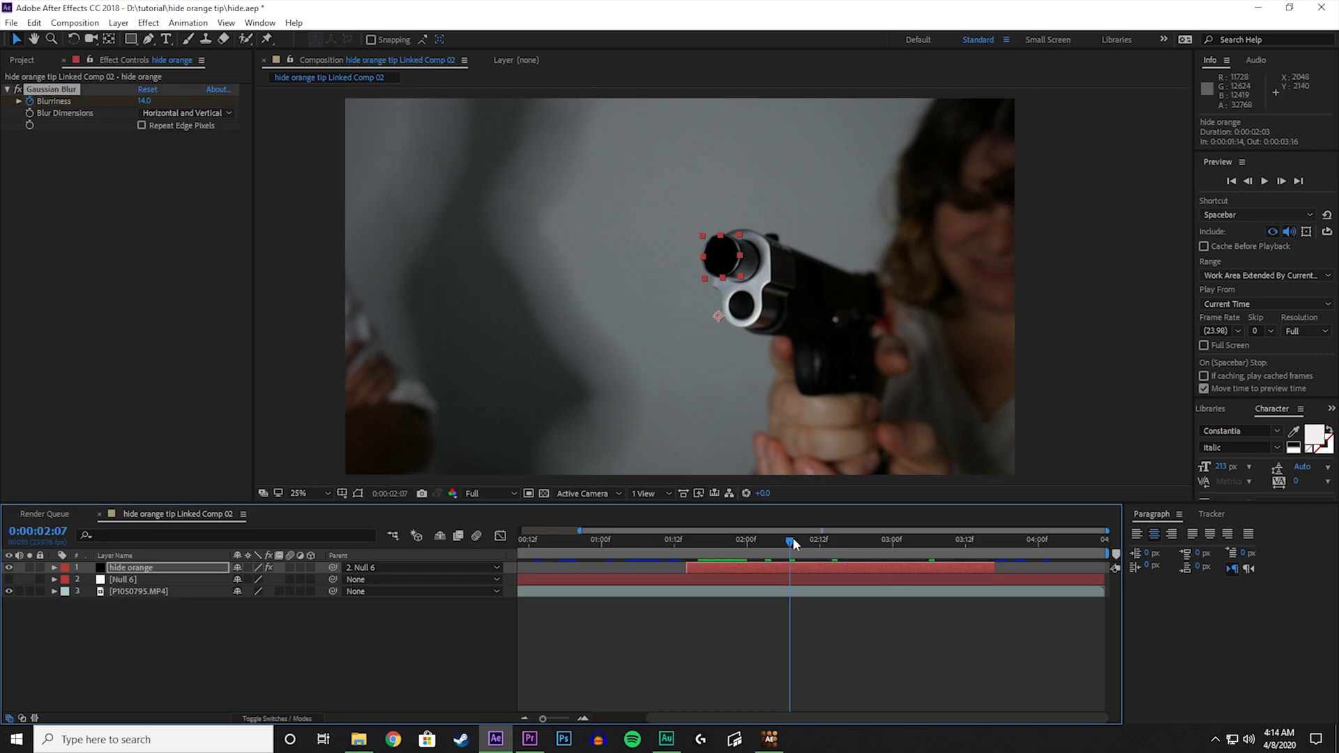
left_click_drag(792, 539, 670, 541)
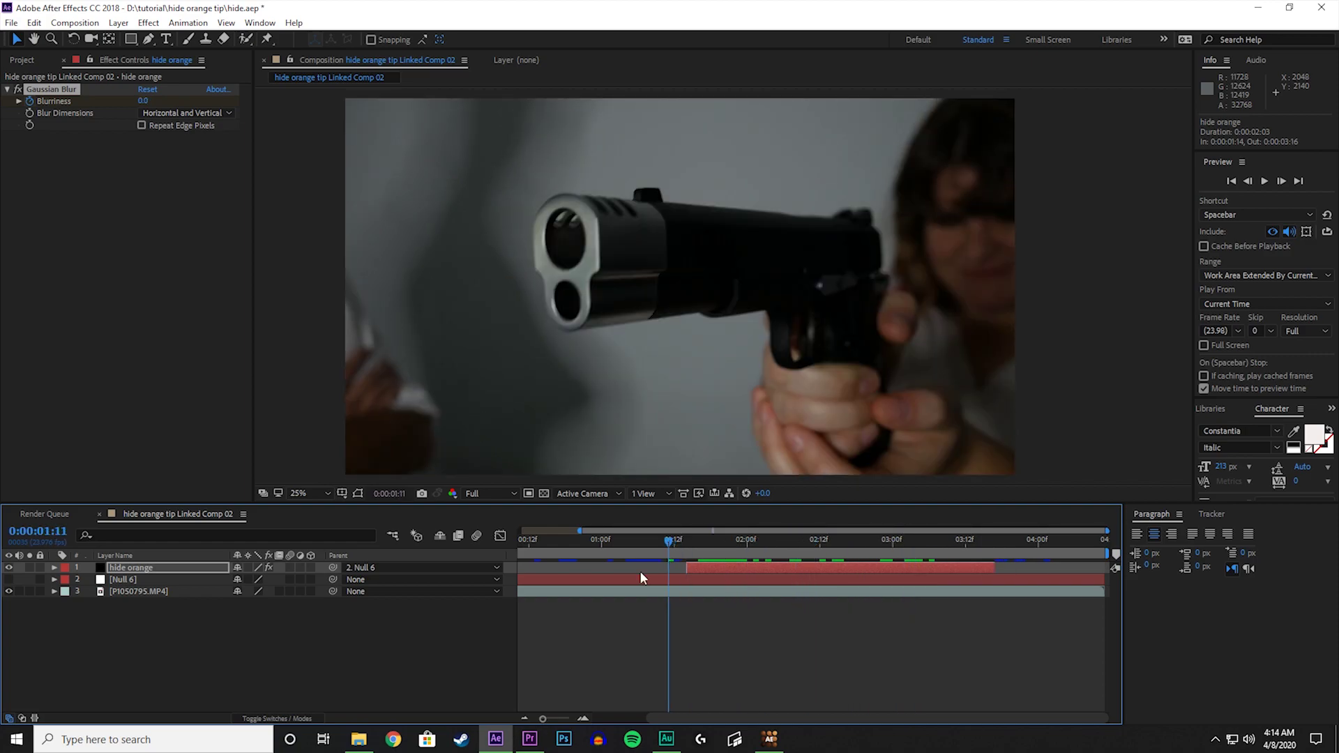
left_click(152, 594)
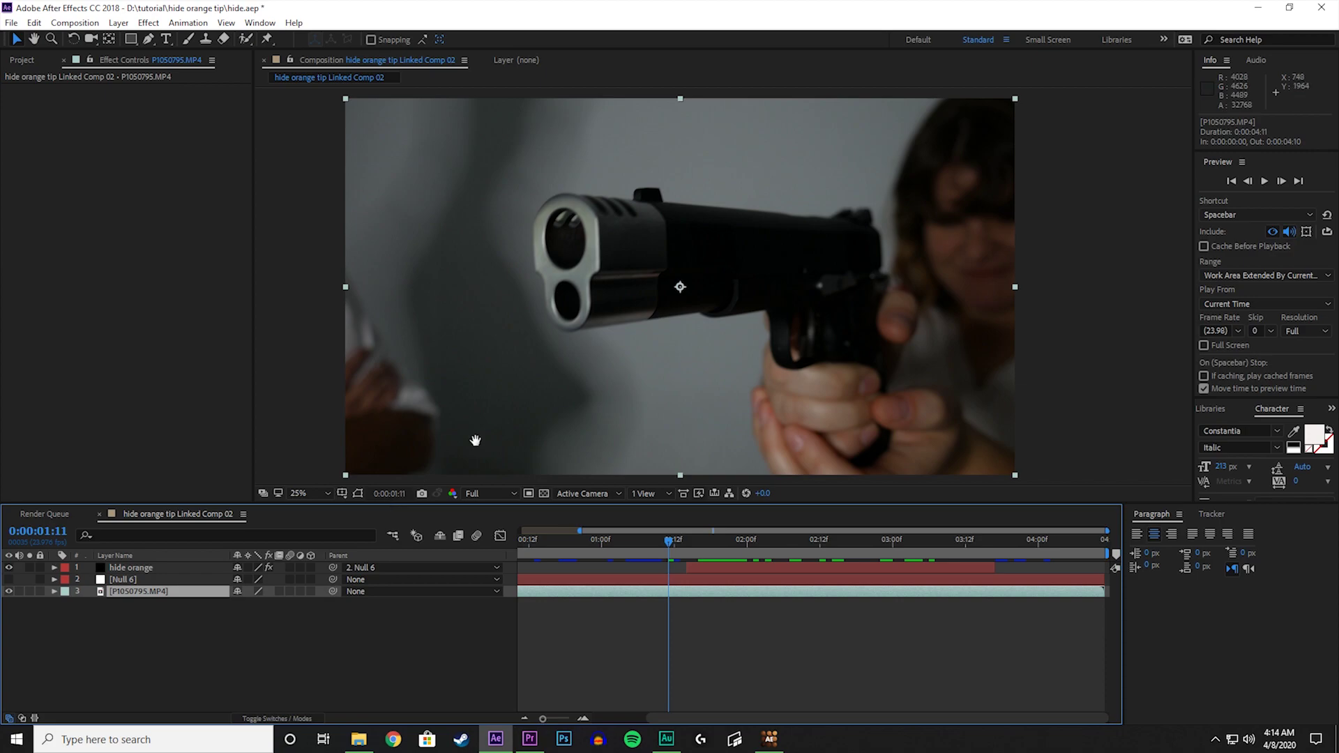
key("space")
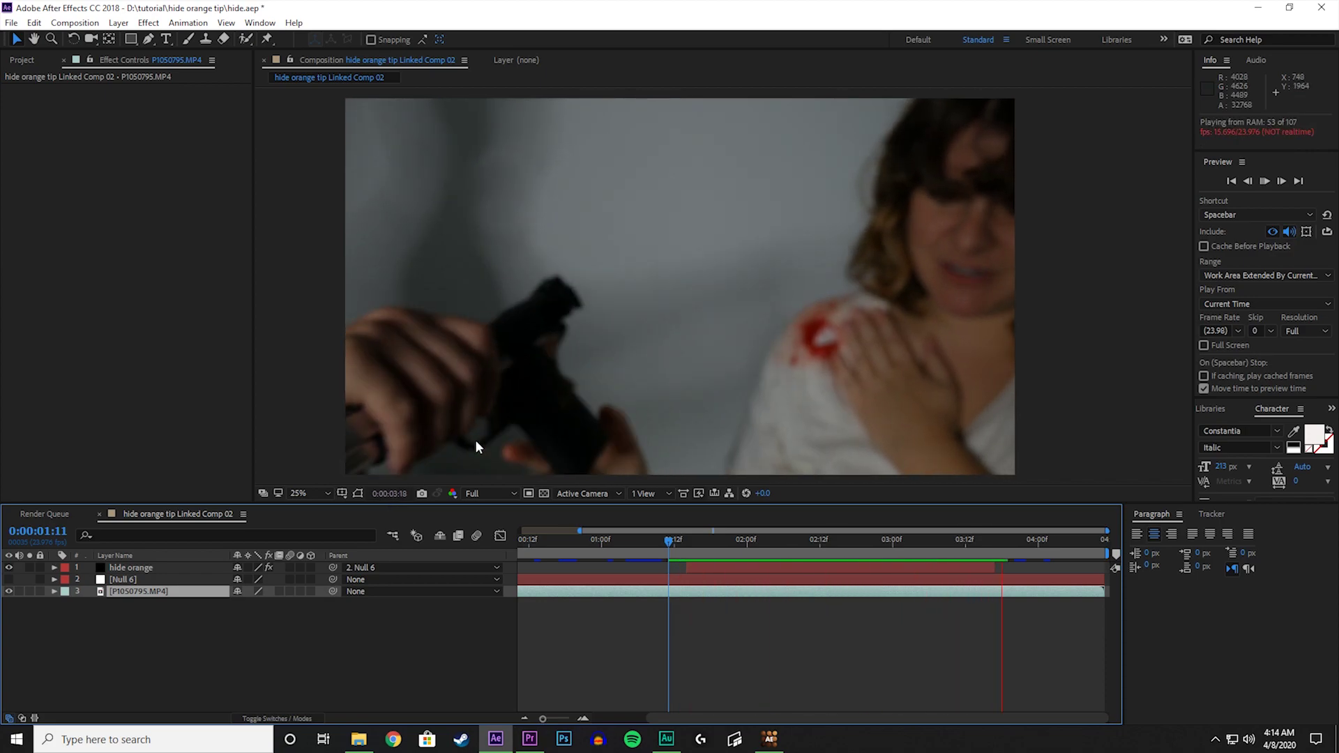
key("space")
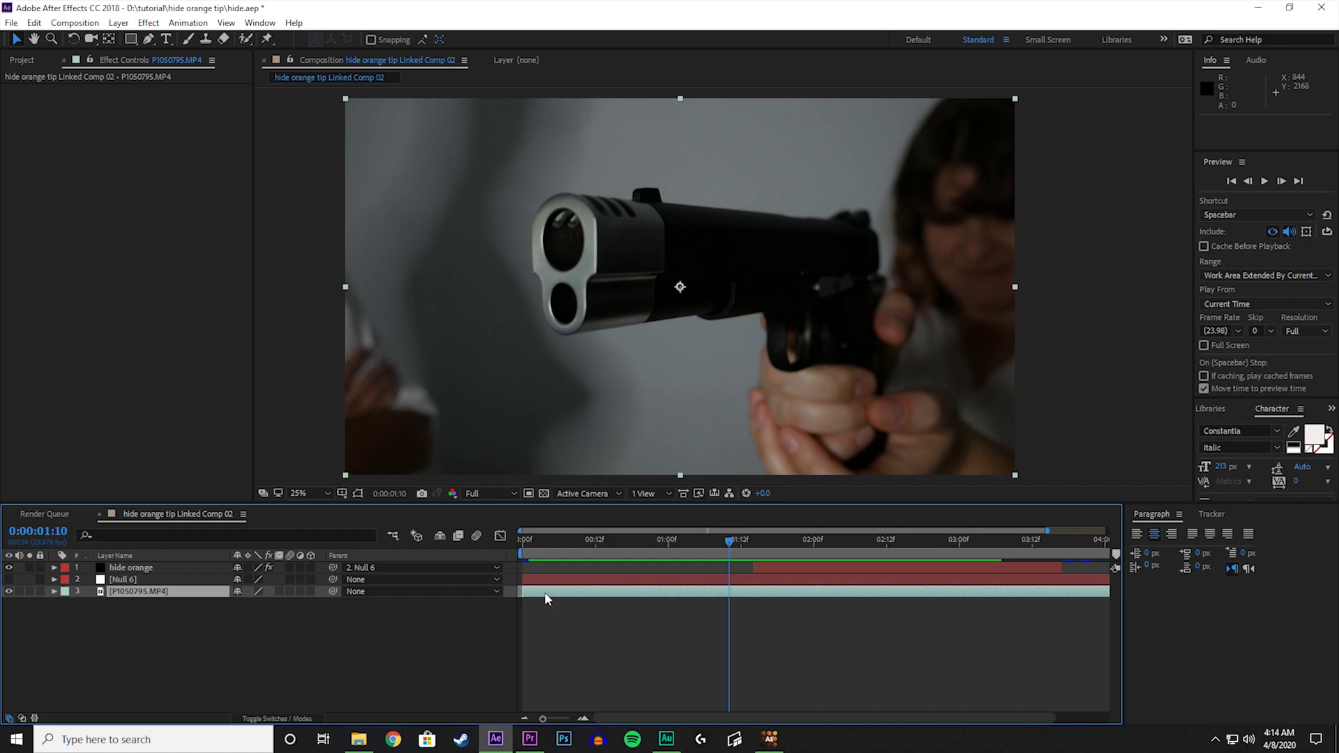